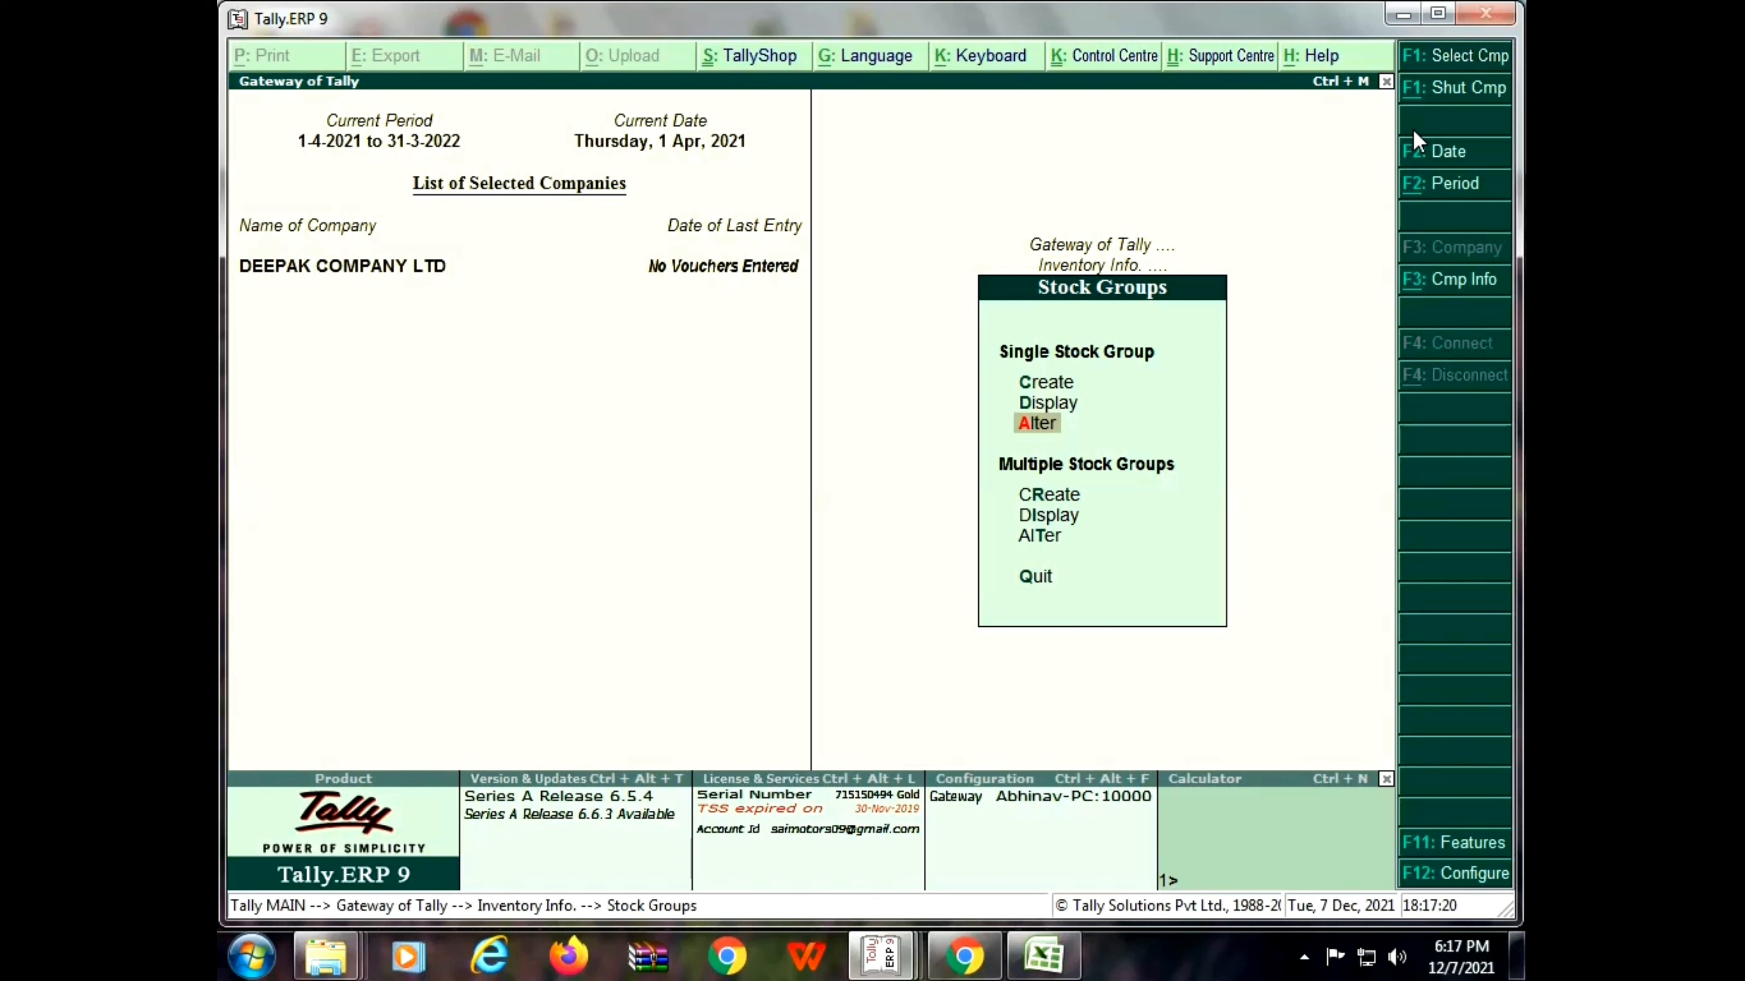
Start creating a single stock item from the inventory masters and name it Samsung J2, with no alias
key("Escape")
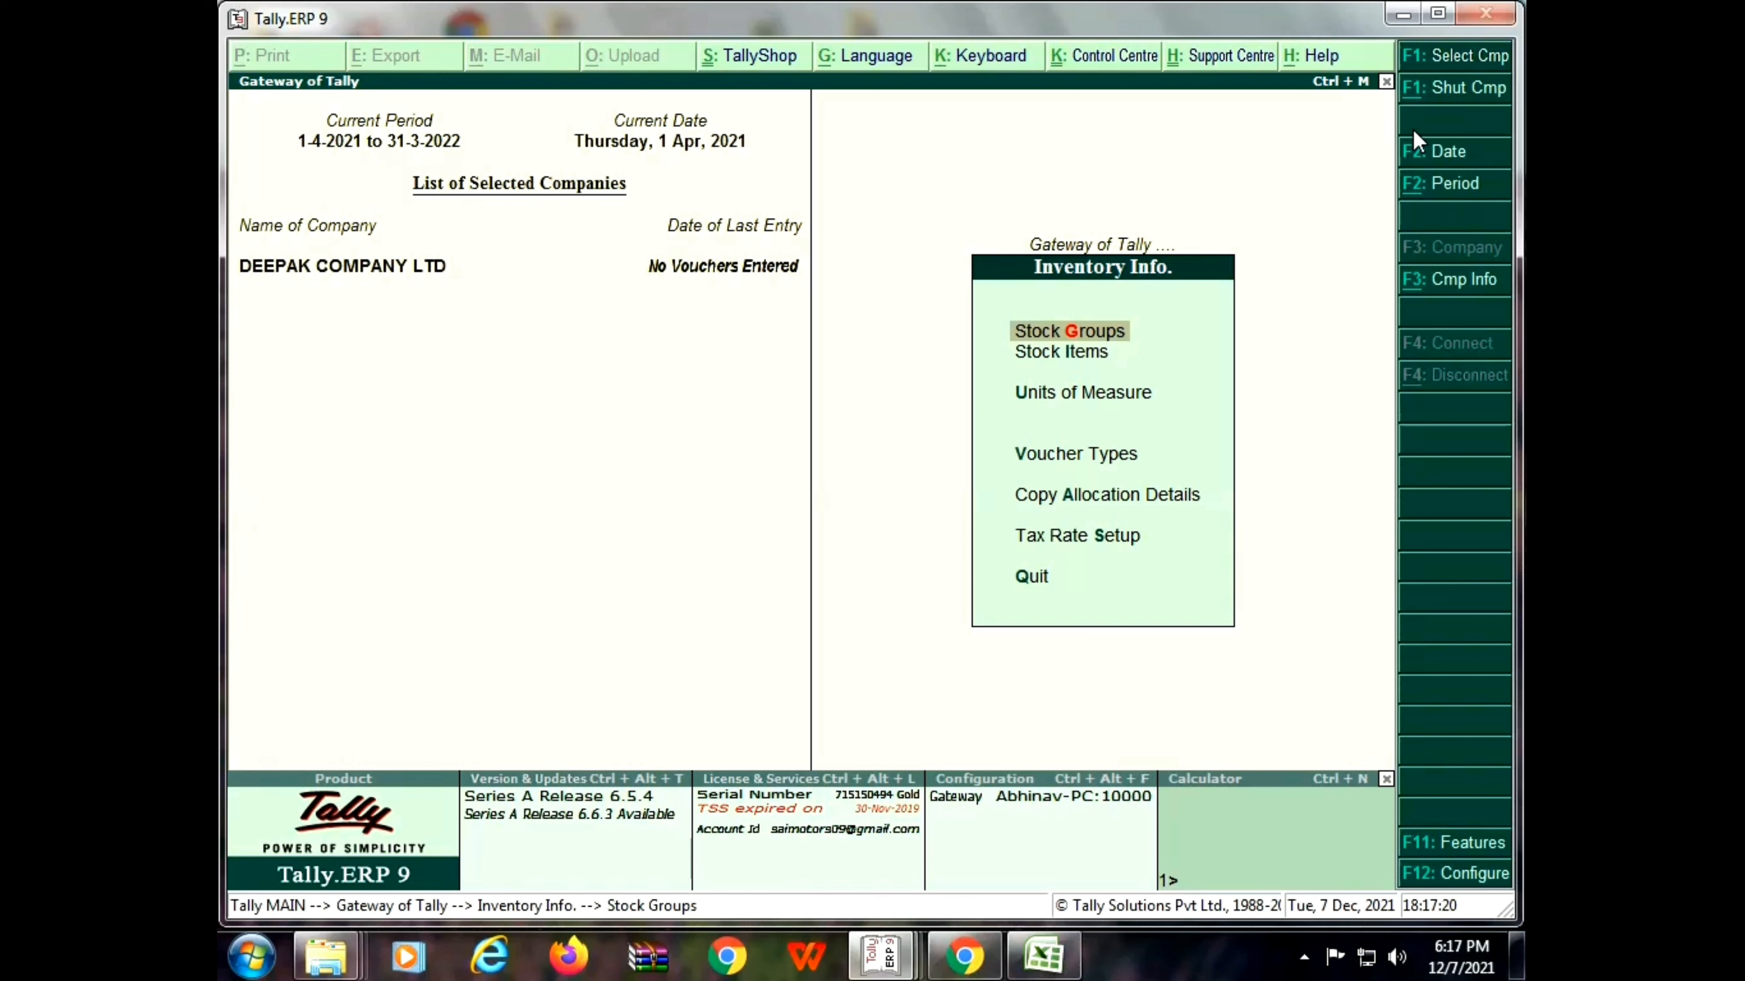
key("Down")
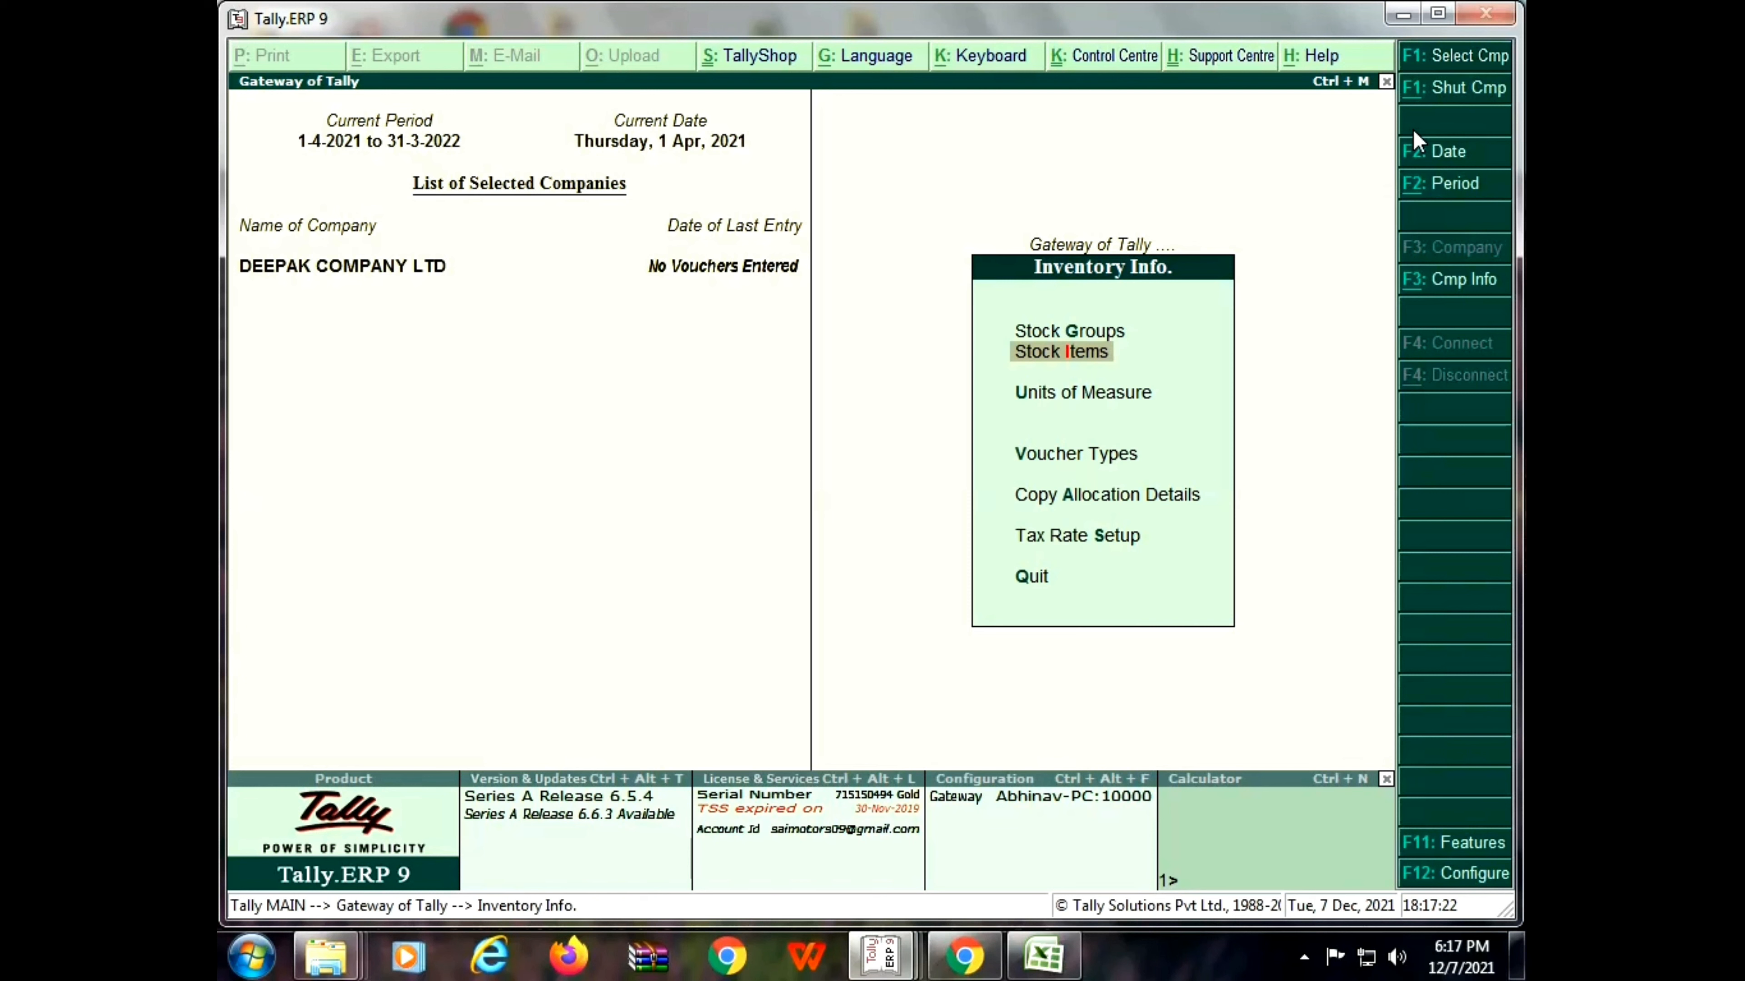
key("Return")
key("Return")
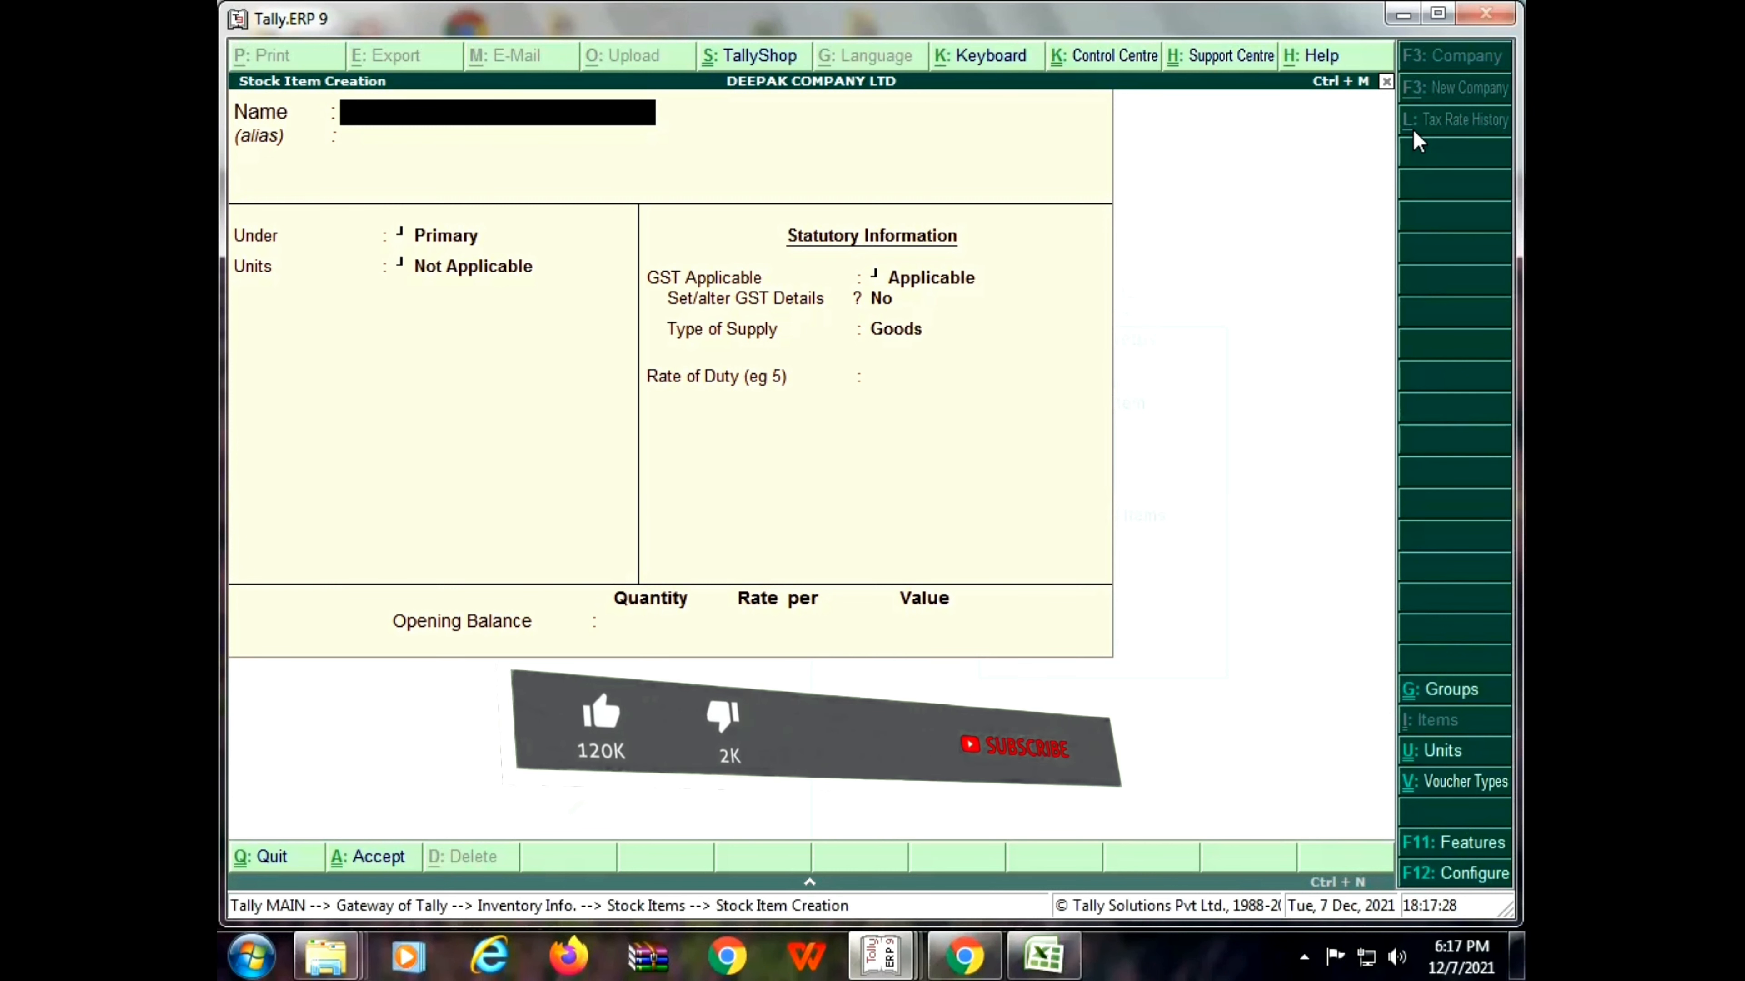
type("Samsu")
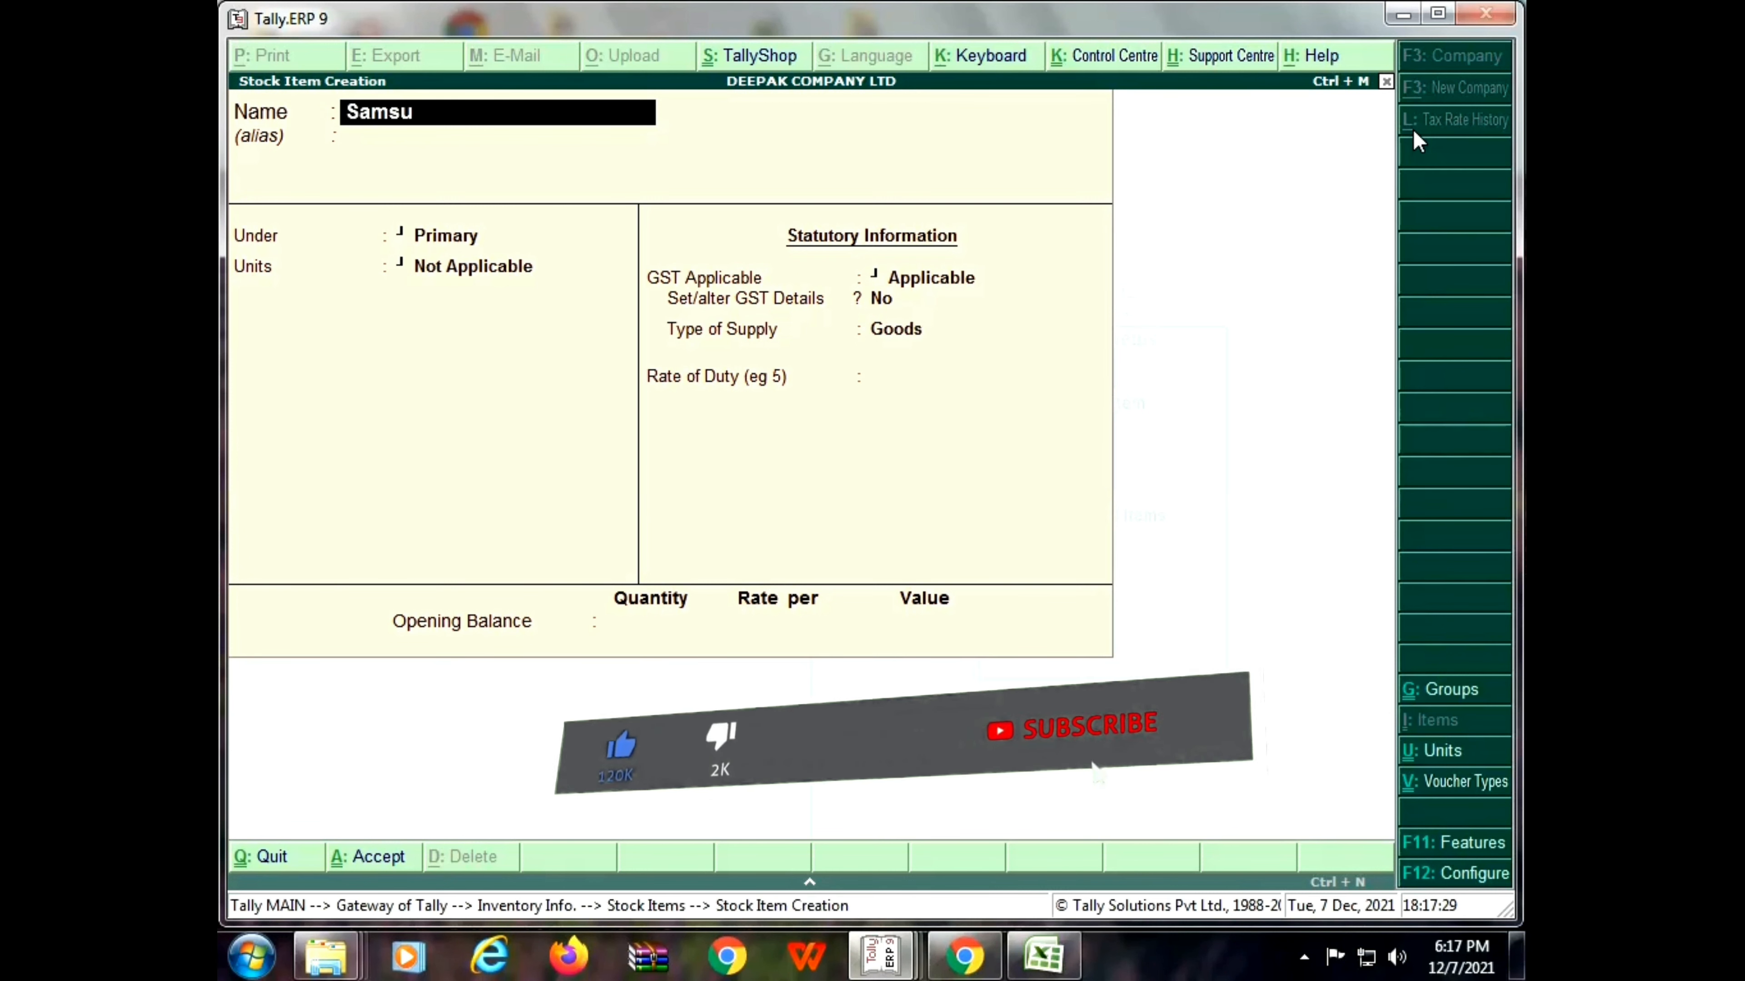
type("ng")
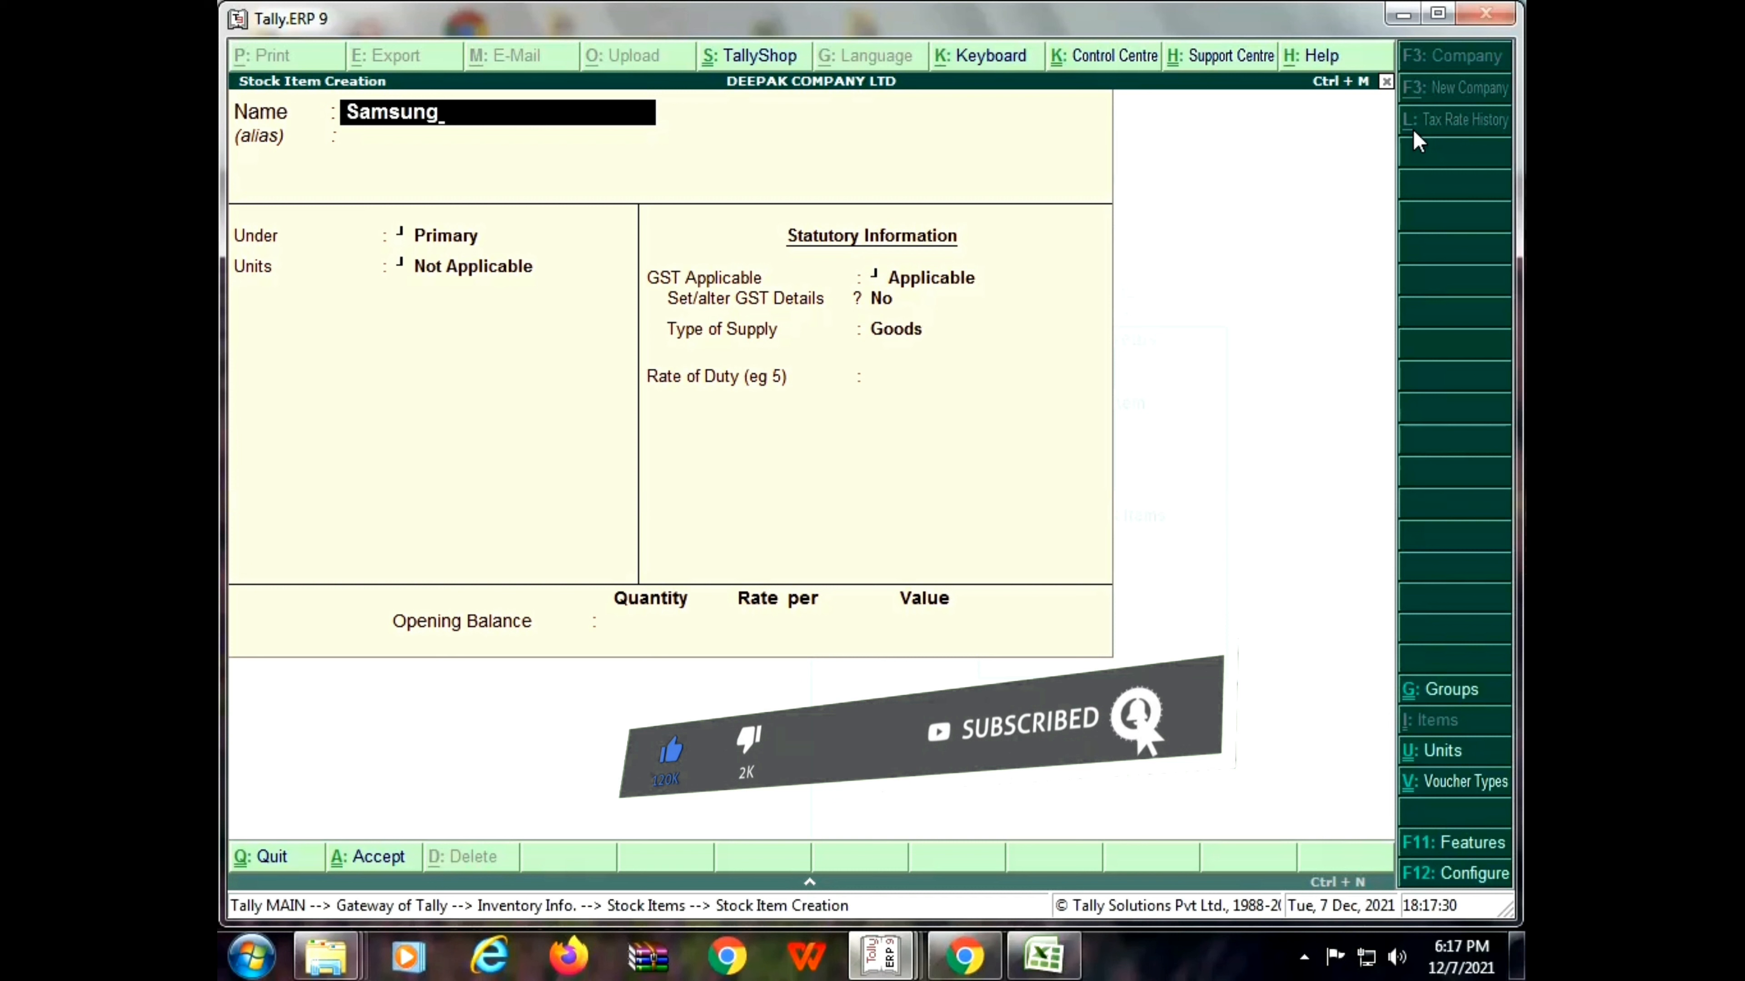
type(" J 2")
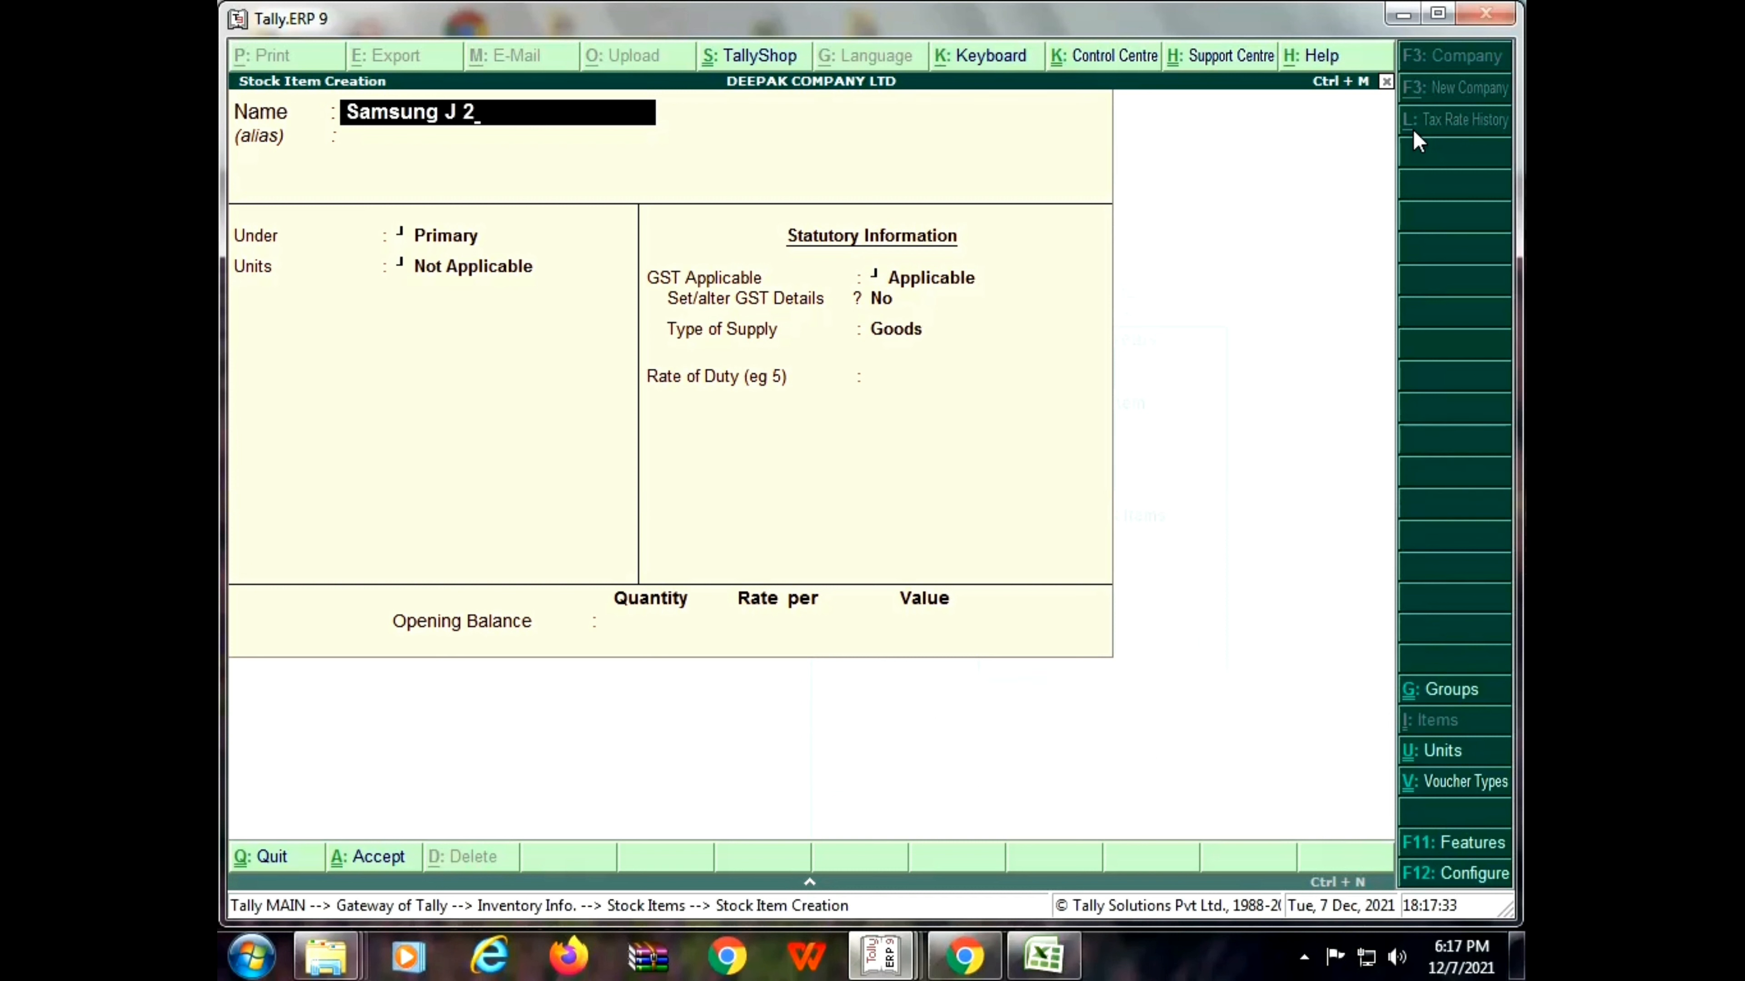
key("BackSpace")
type("2")
key("Return")
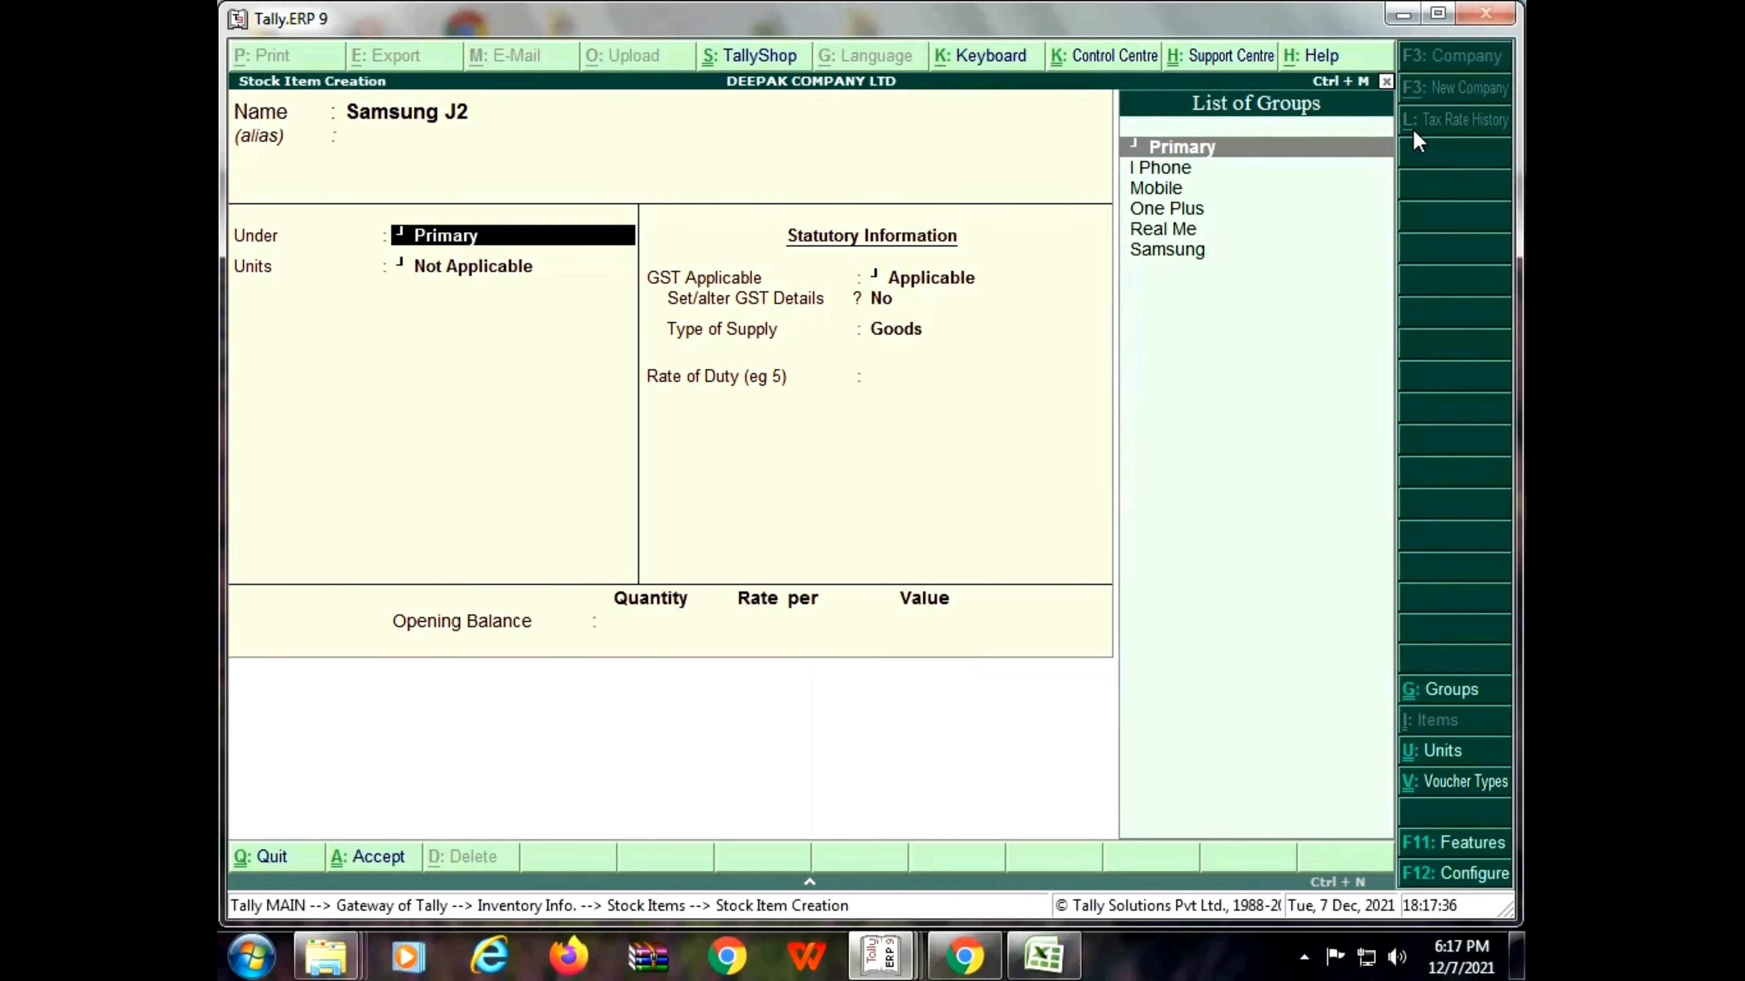
Place the Samsung J2 item under the Samsung stock group and set its unit to Nos
type("Sam")
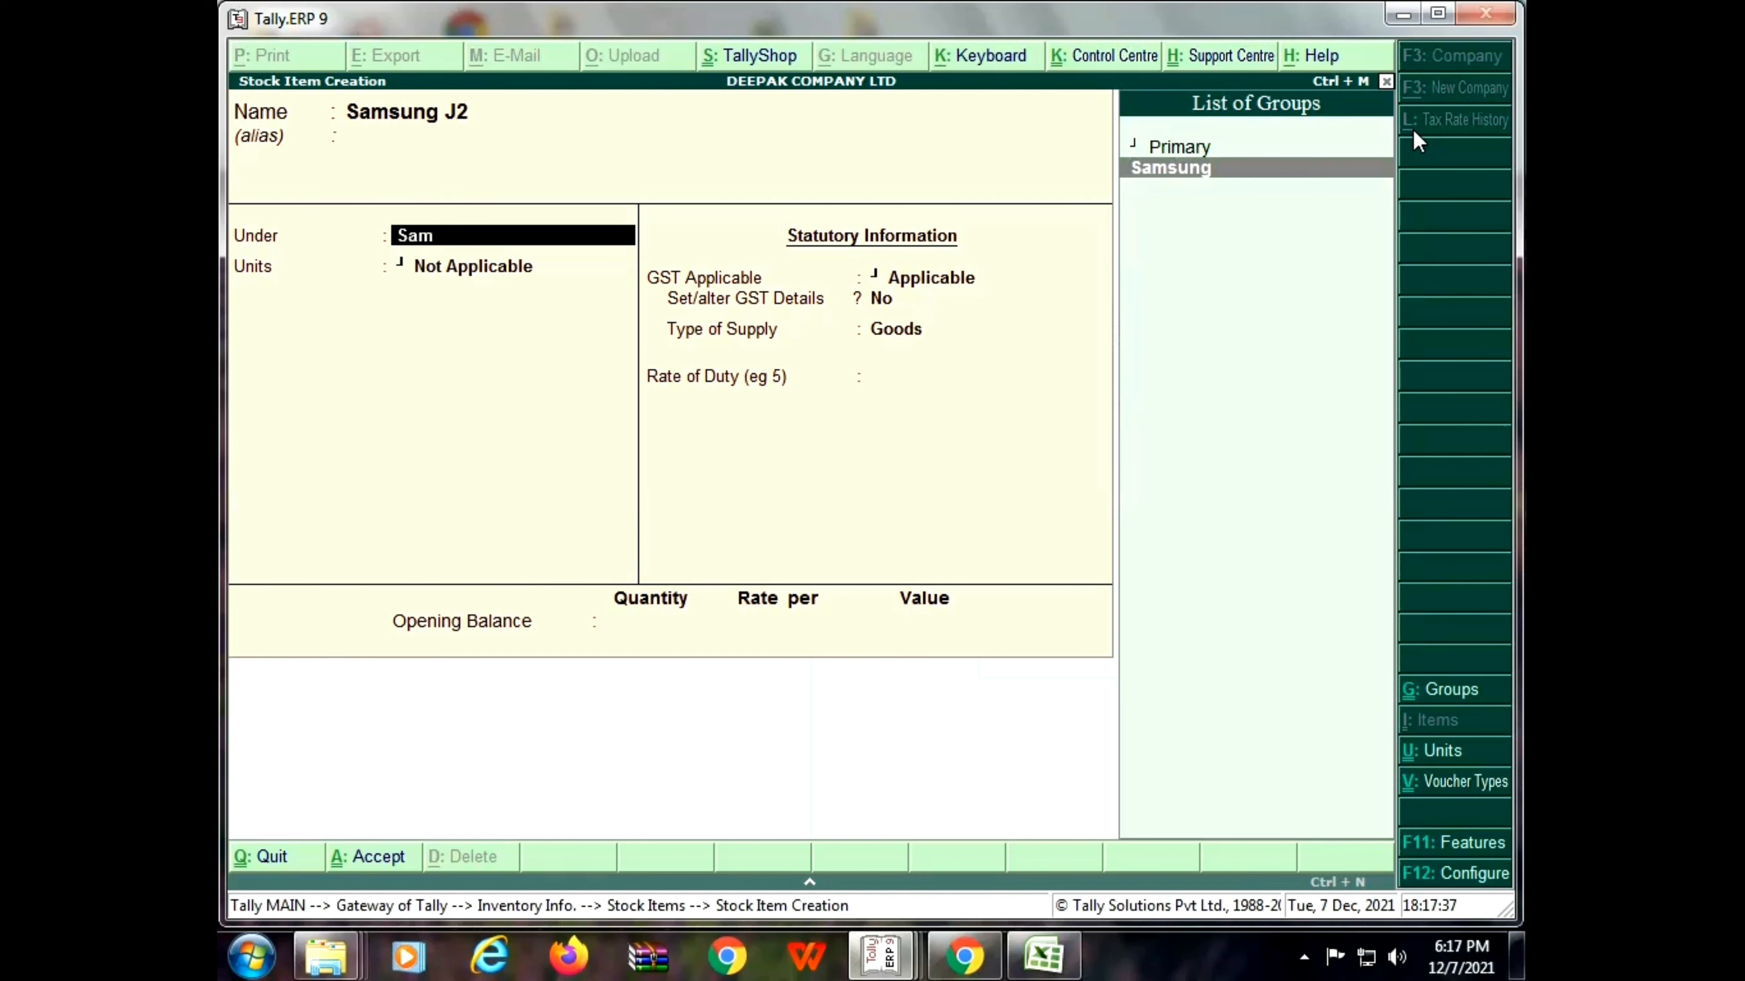
key("Return")
key("Down")
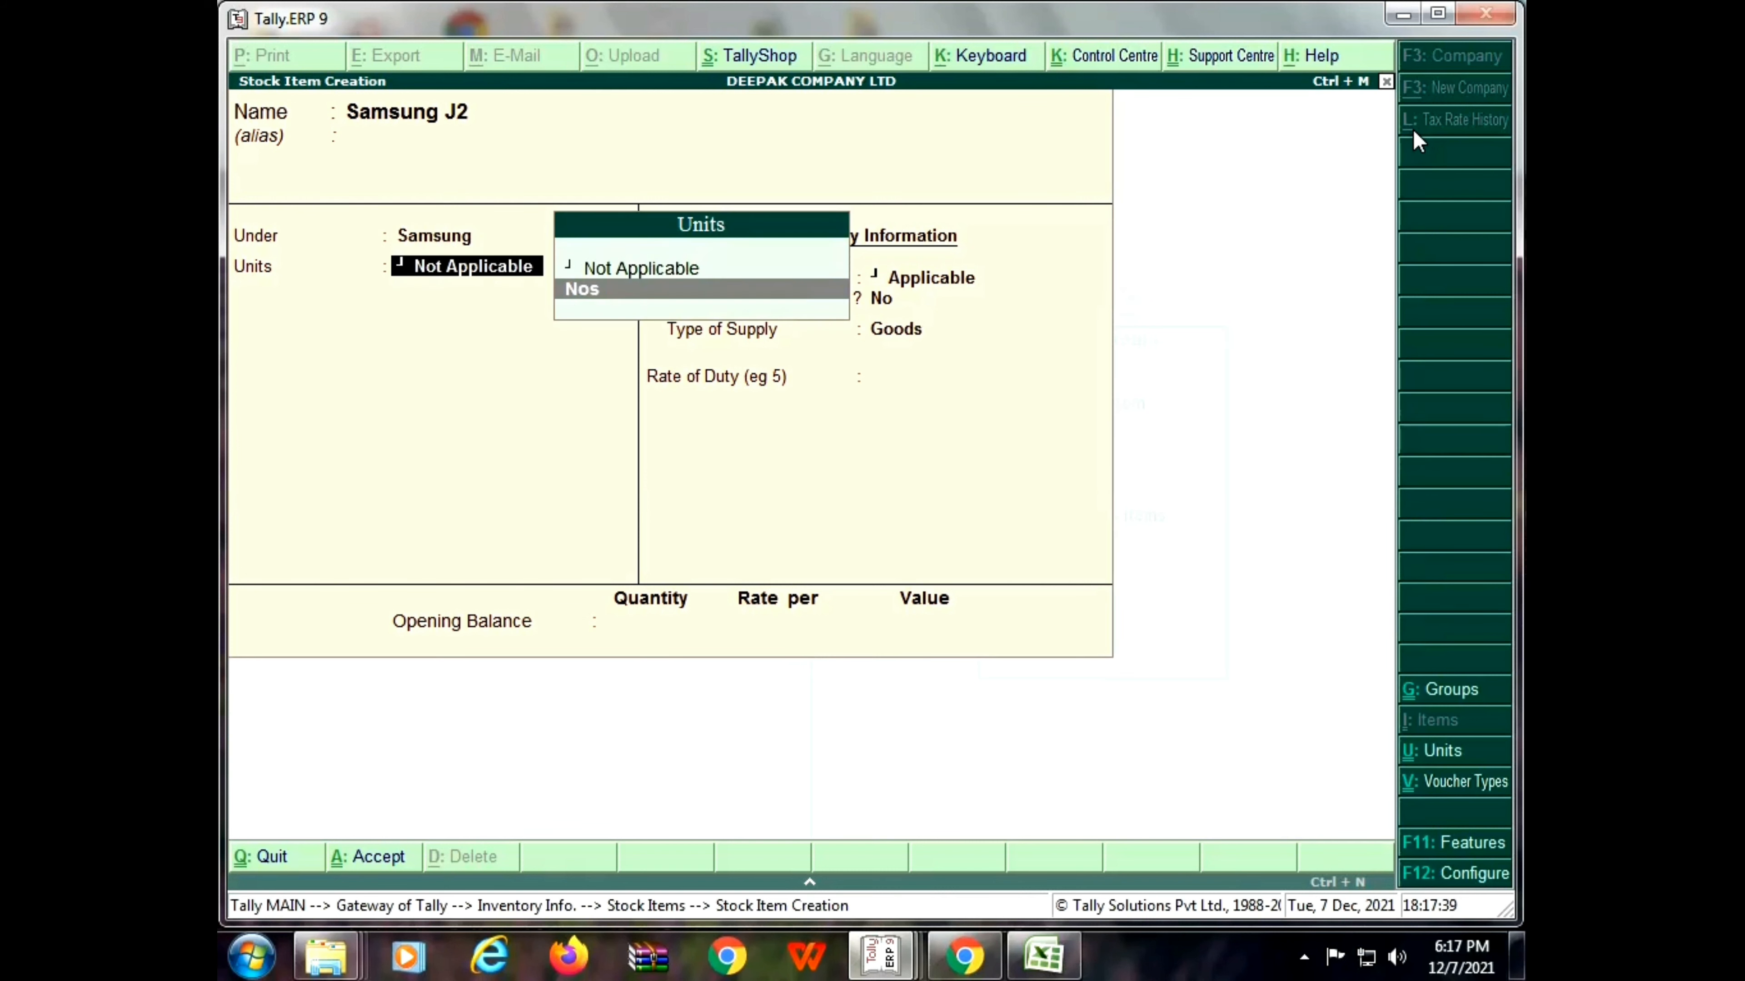
key("Return")
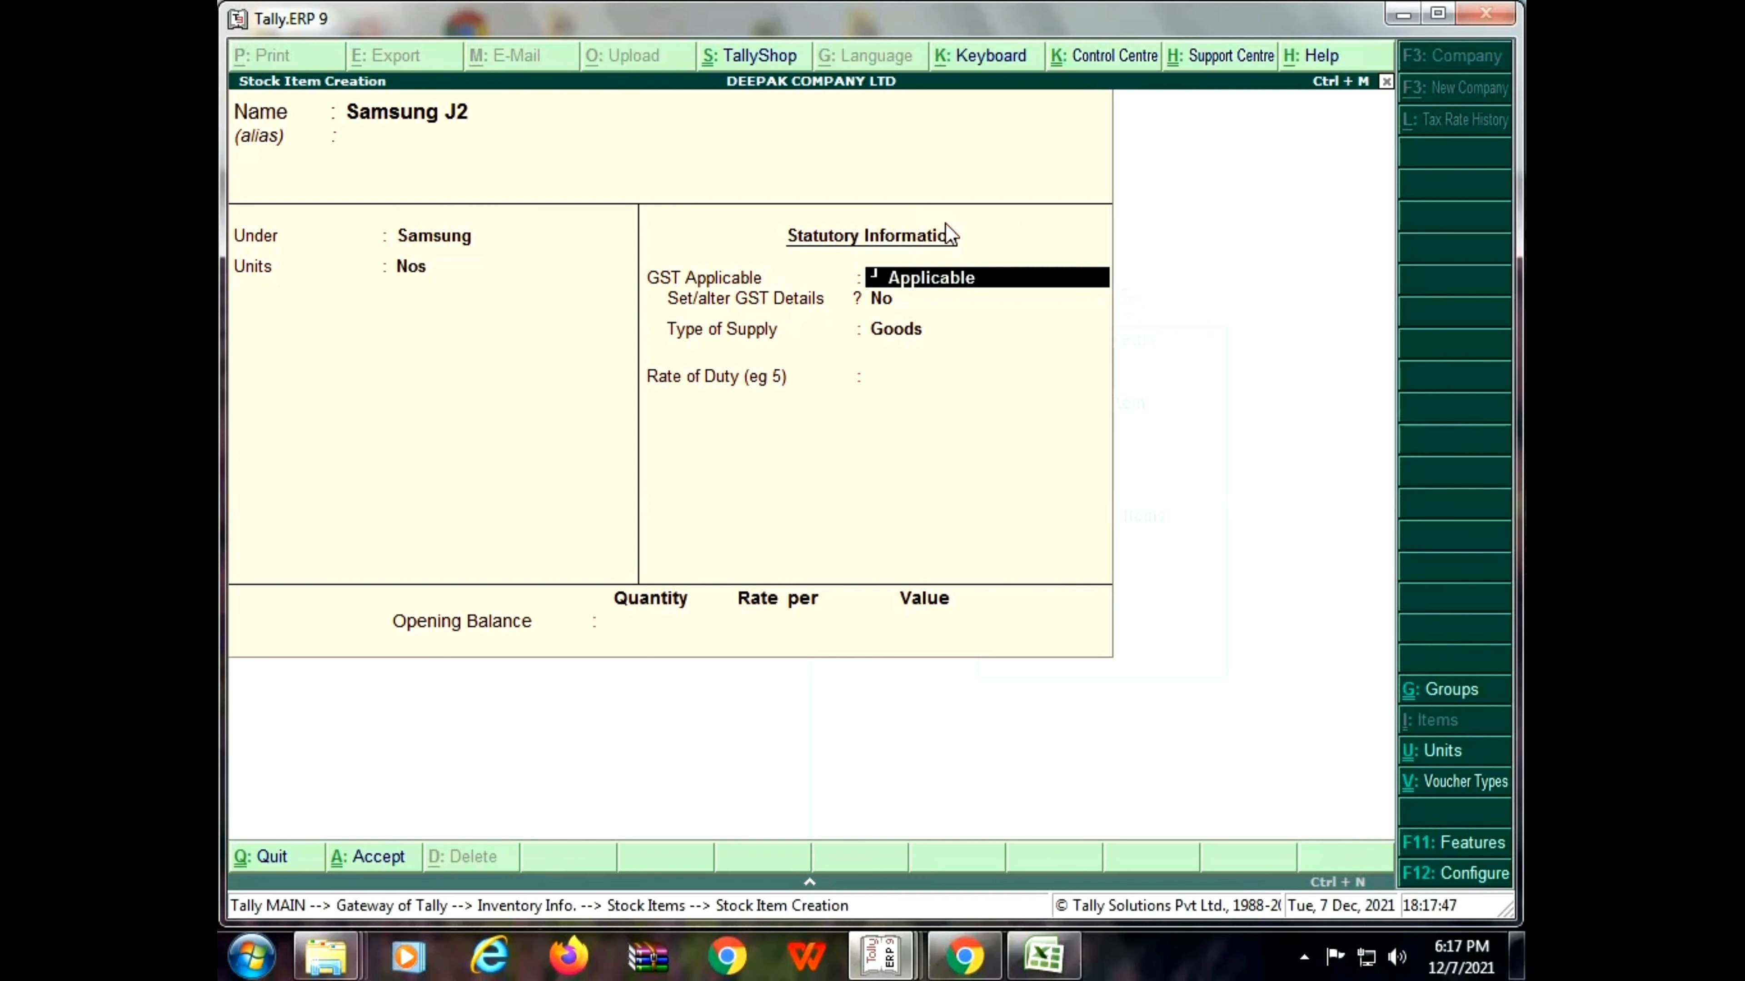
Save the Samsung J2 item with GST applicable, no GST details, supply type Goods, duty rate 0 and no opening balance
key("Return")
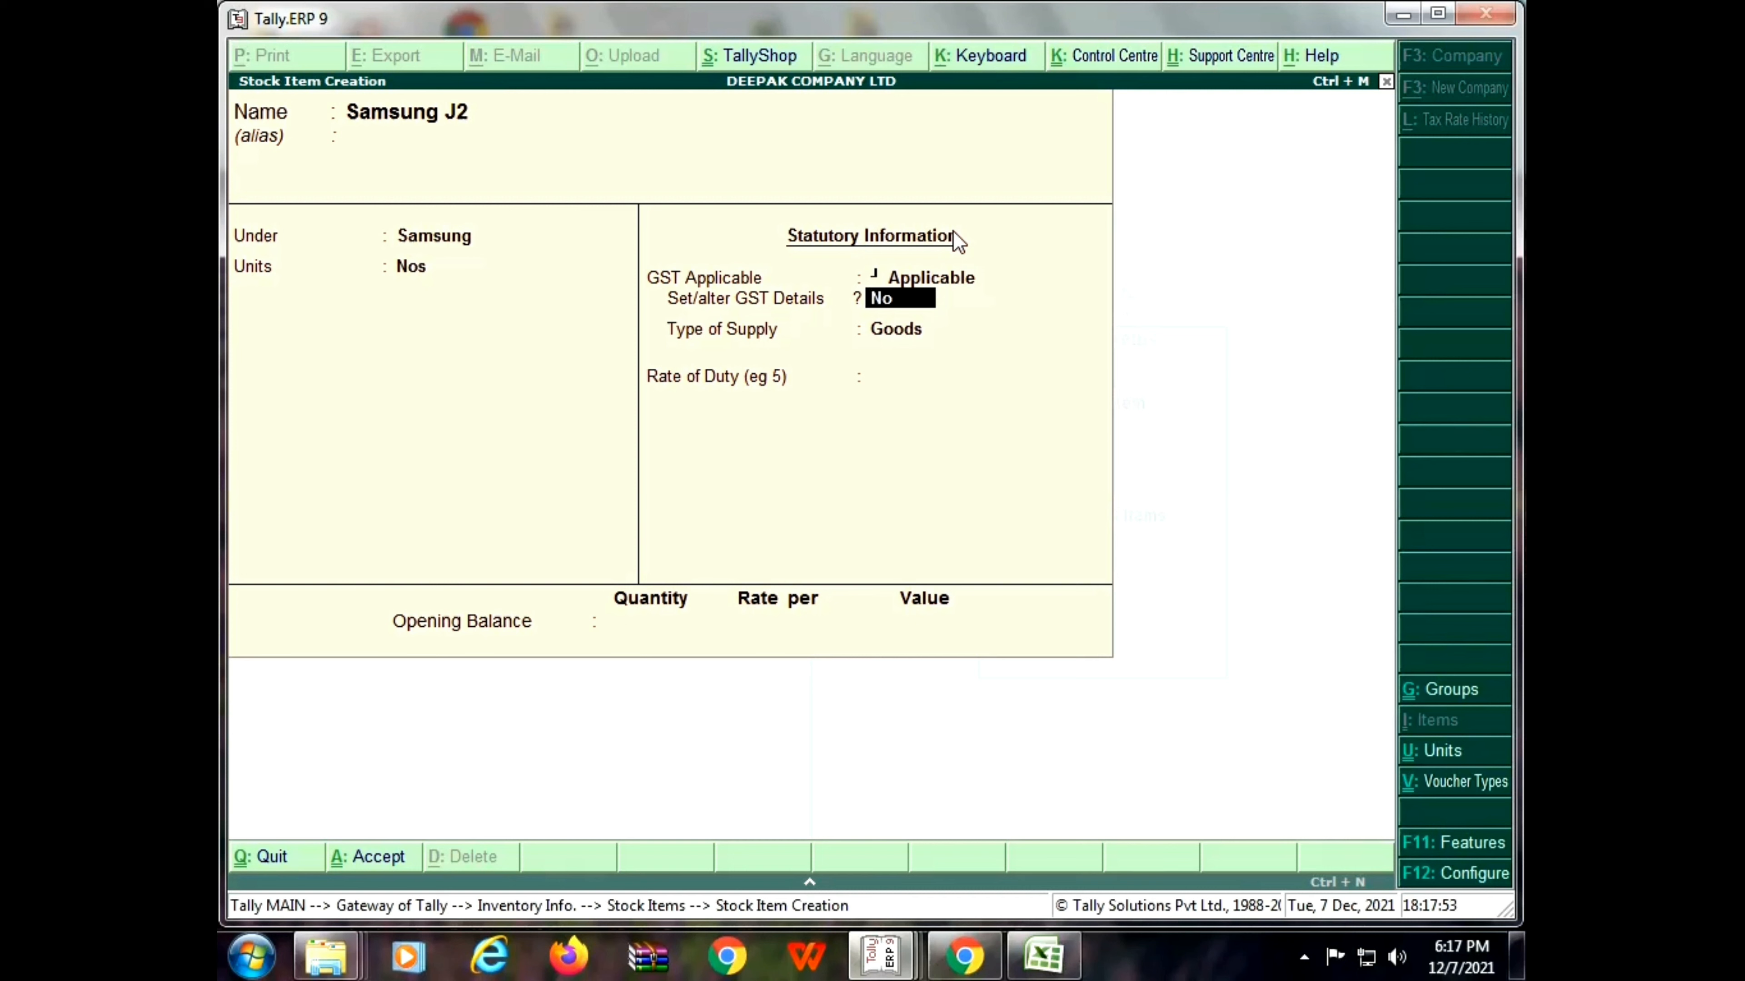
key("Return")
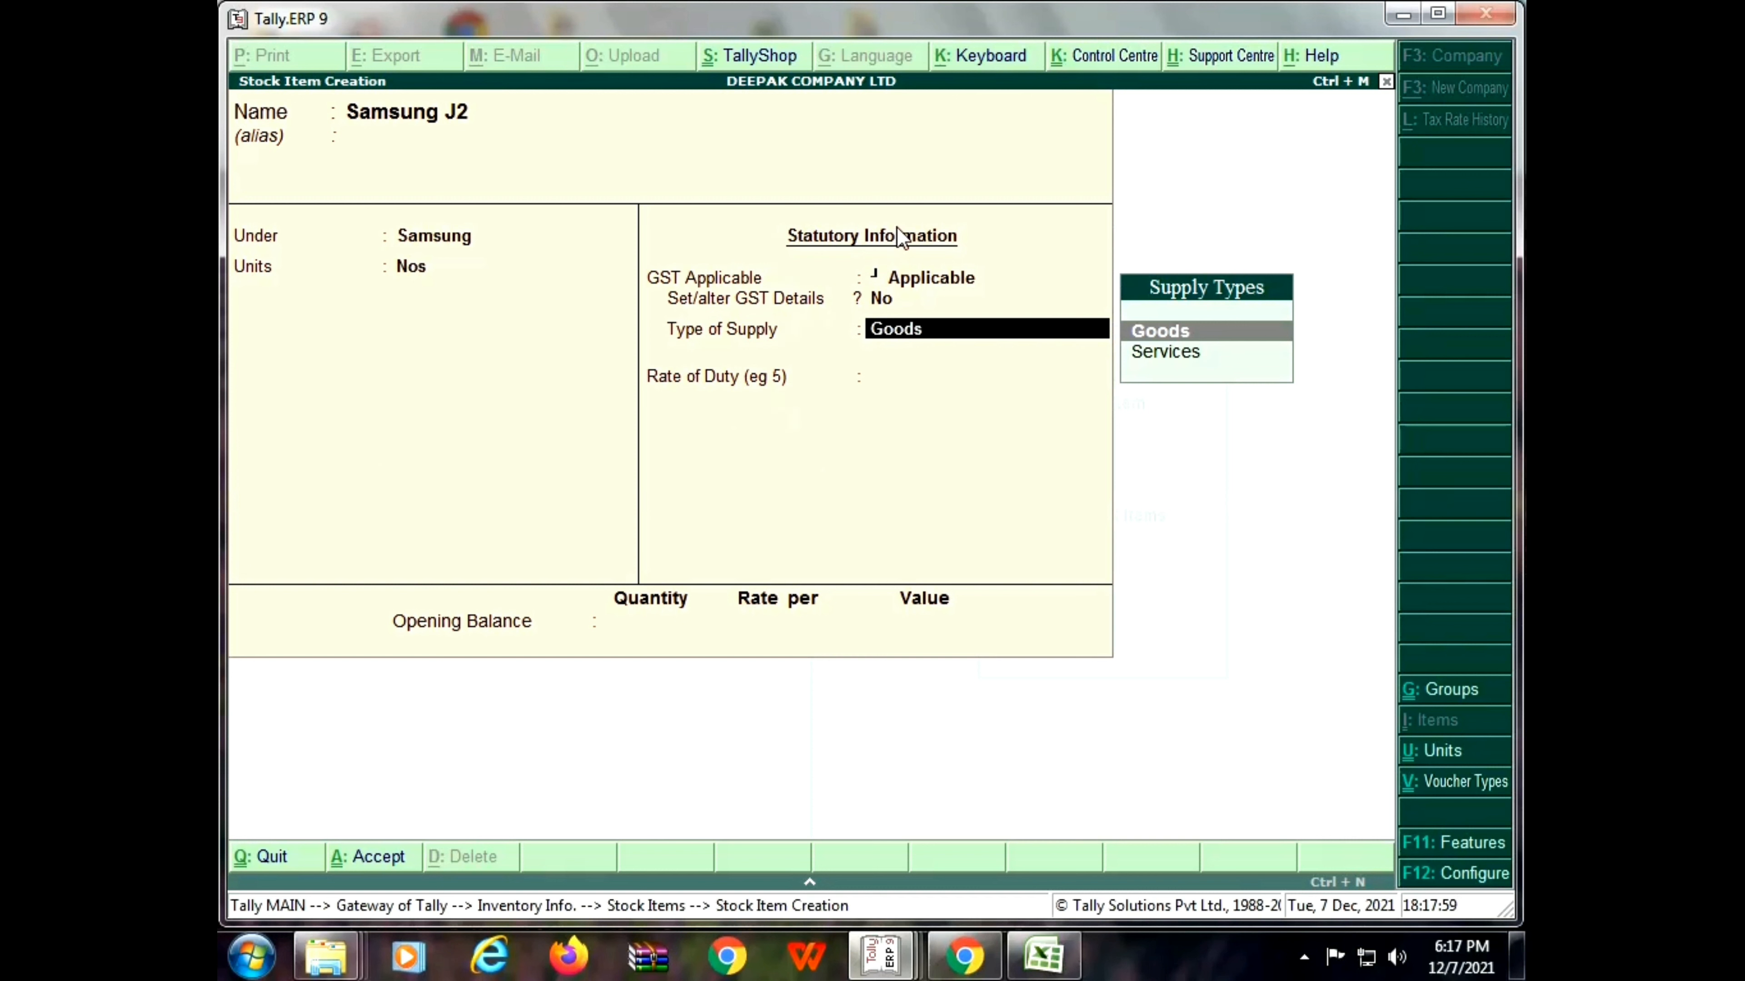
key("Return")
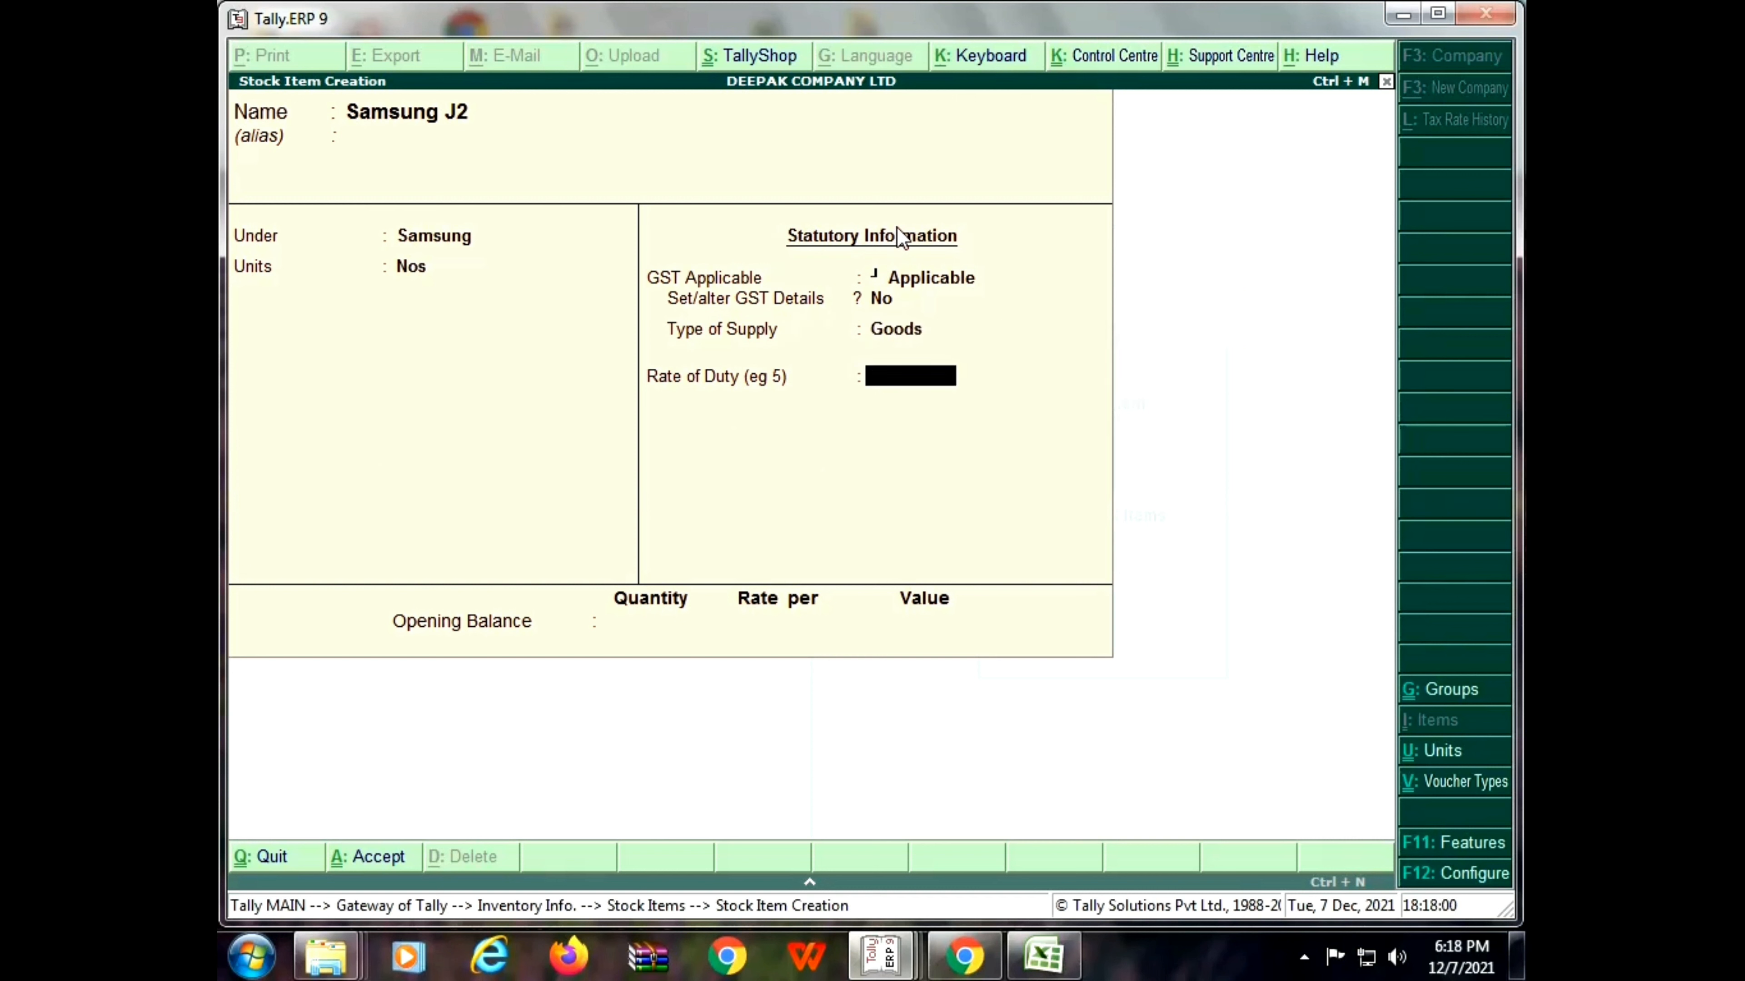
key("Return")
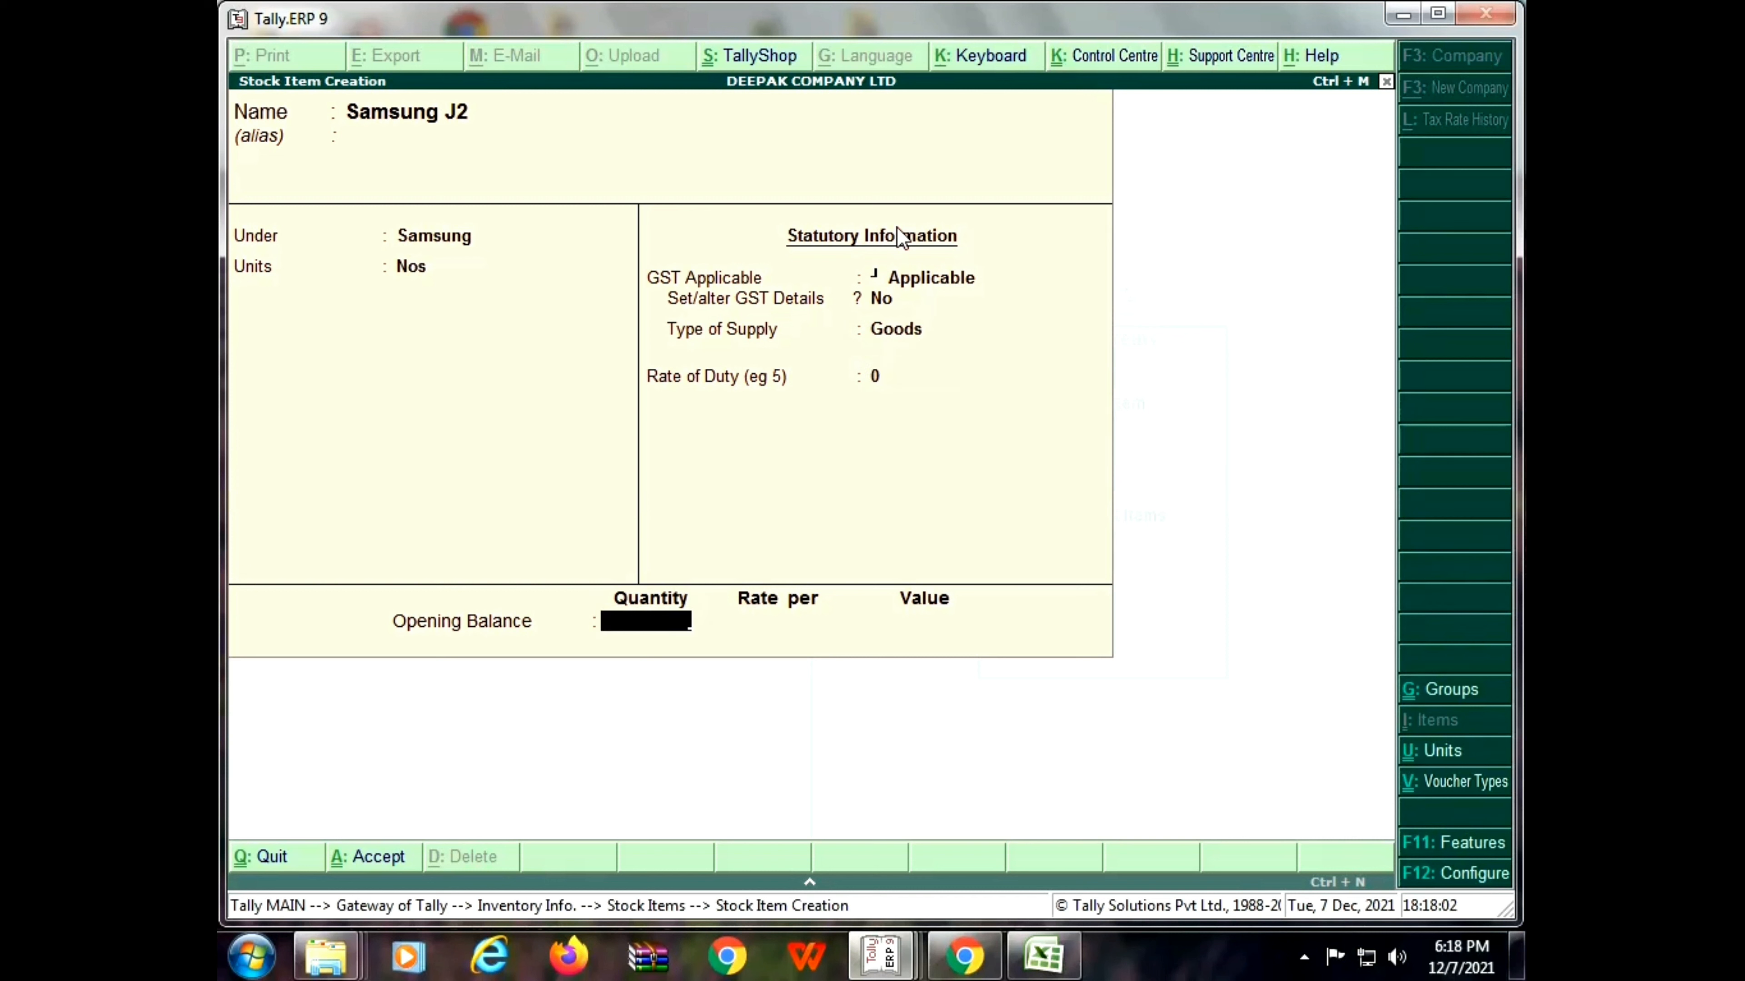
key("Return")
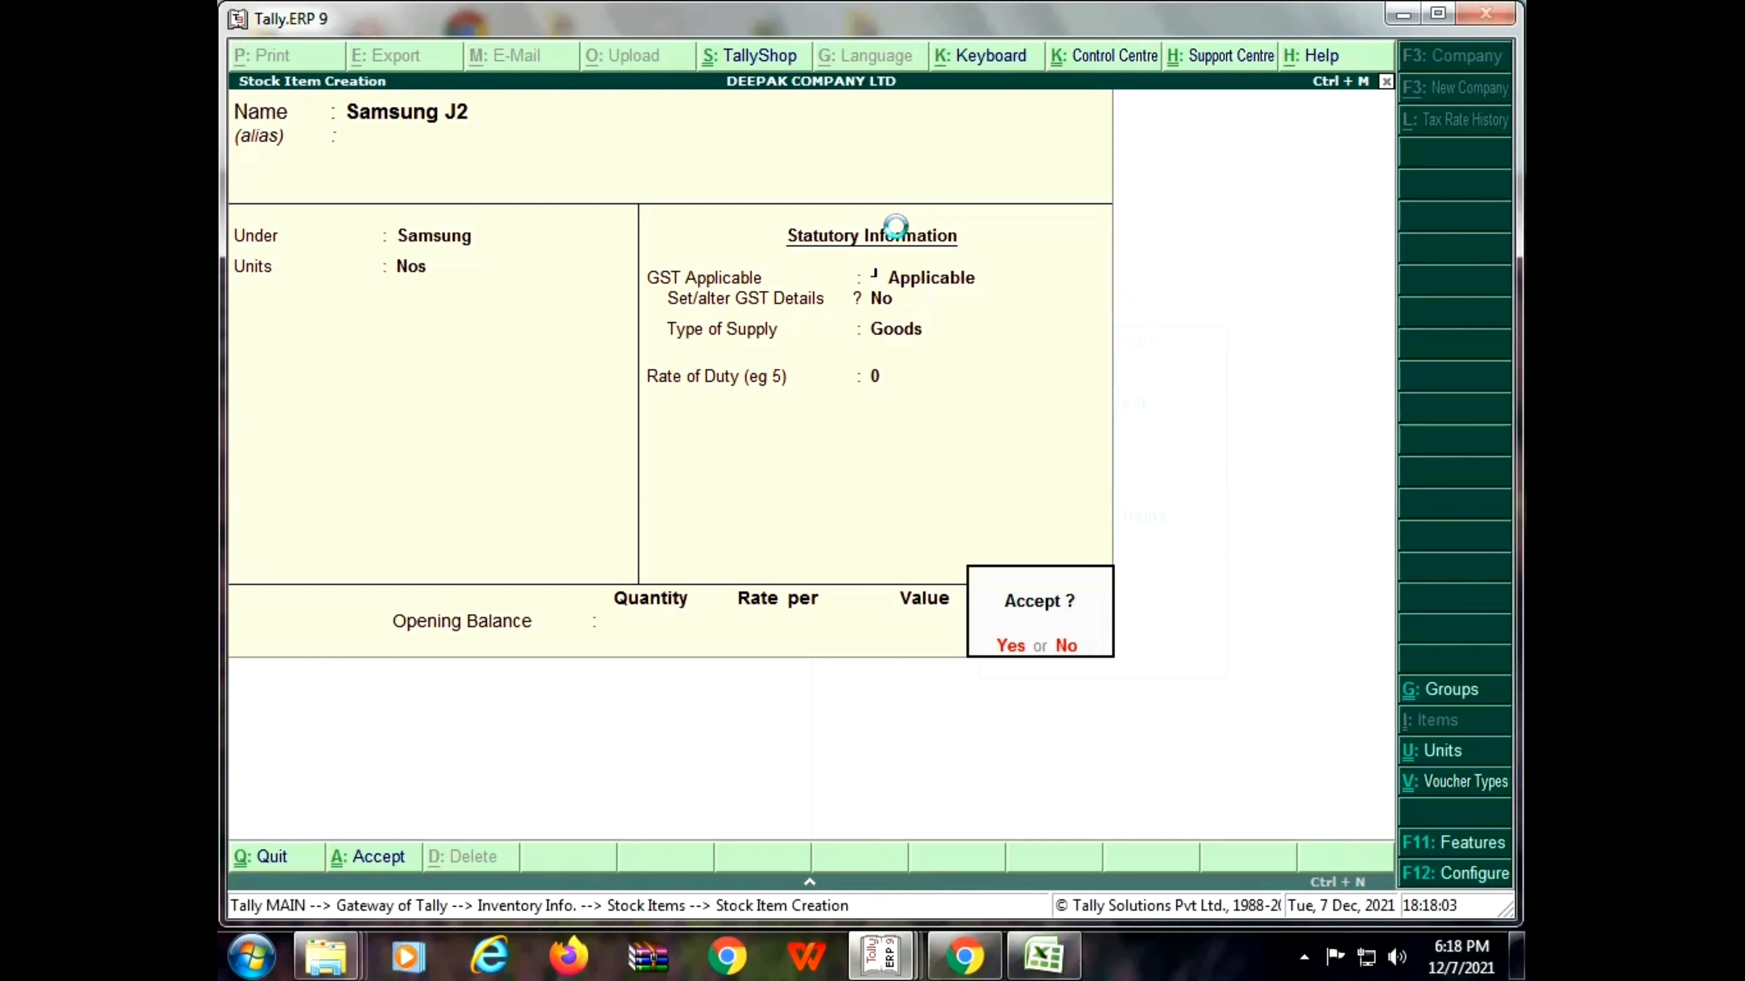
key("Return")
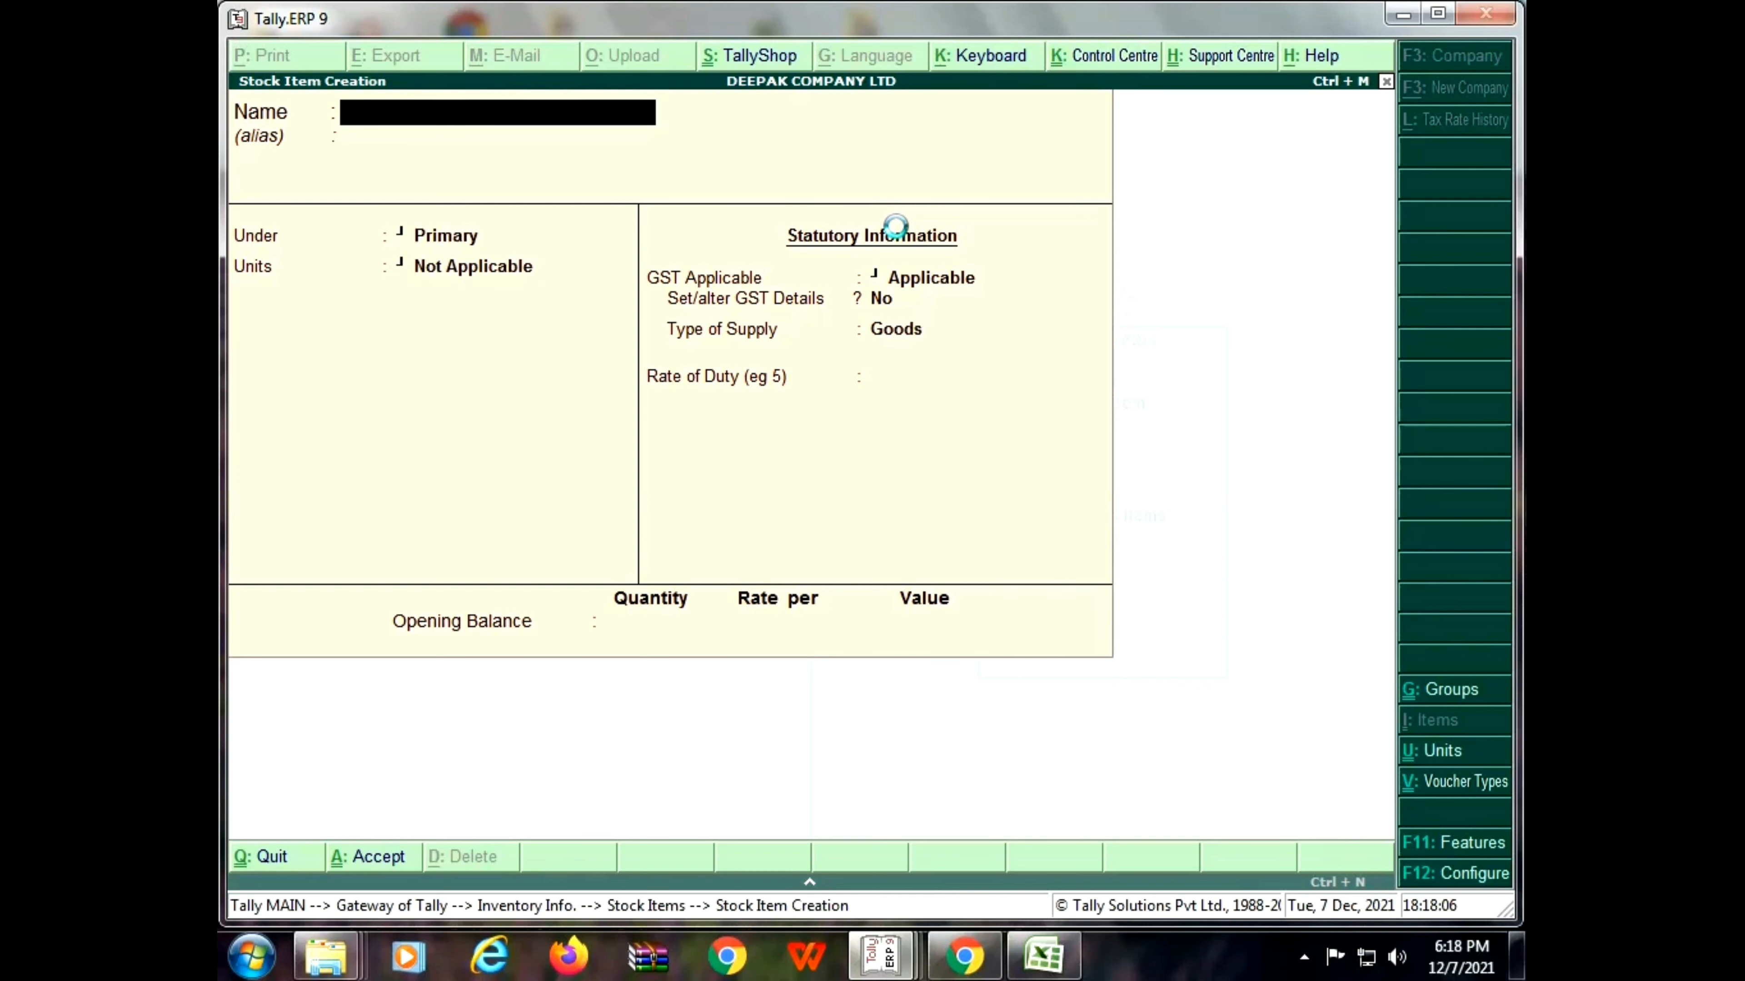
Enter a stock item named Samsung J7 without an alias, under the Samsung group with unit Nos
type("Samsung J")
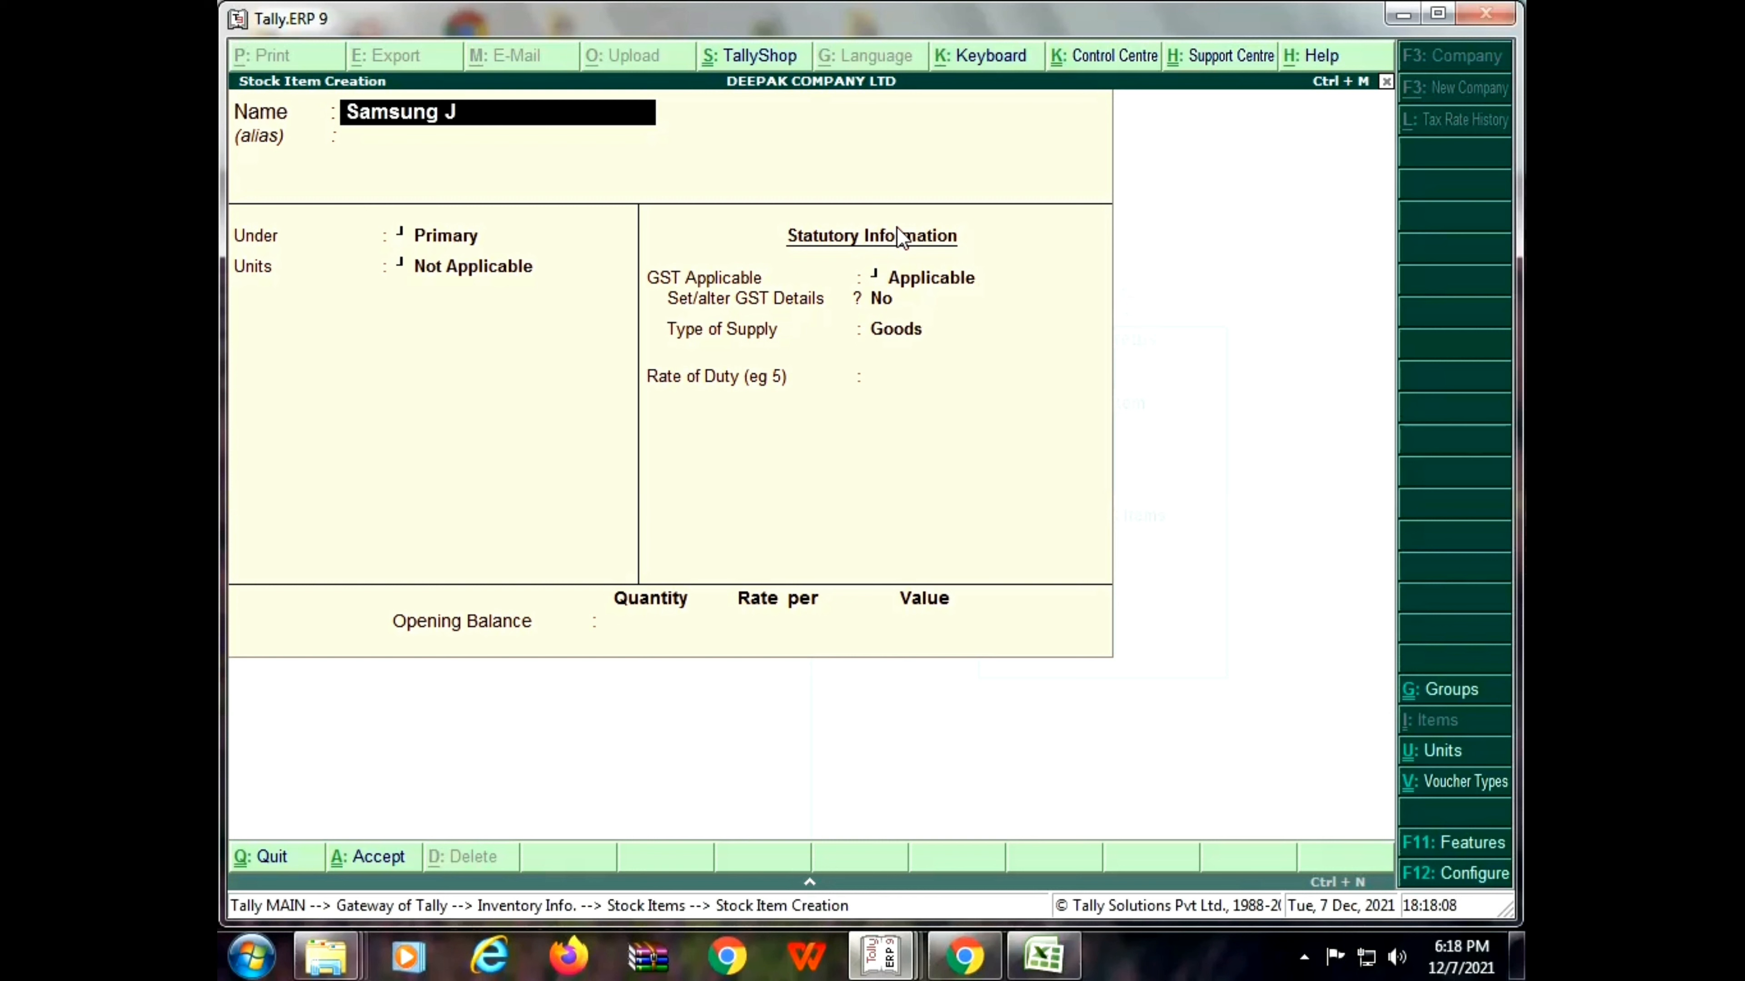
type("7")
key("Return")
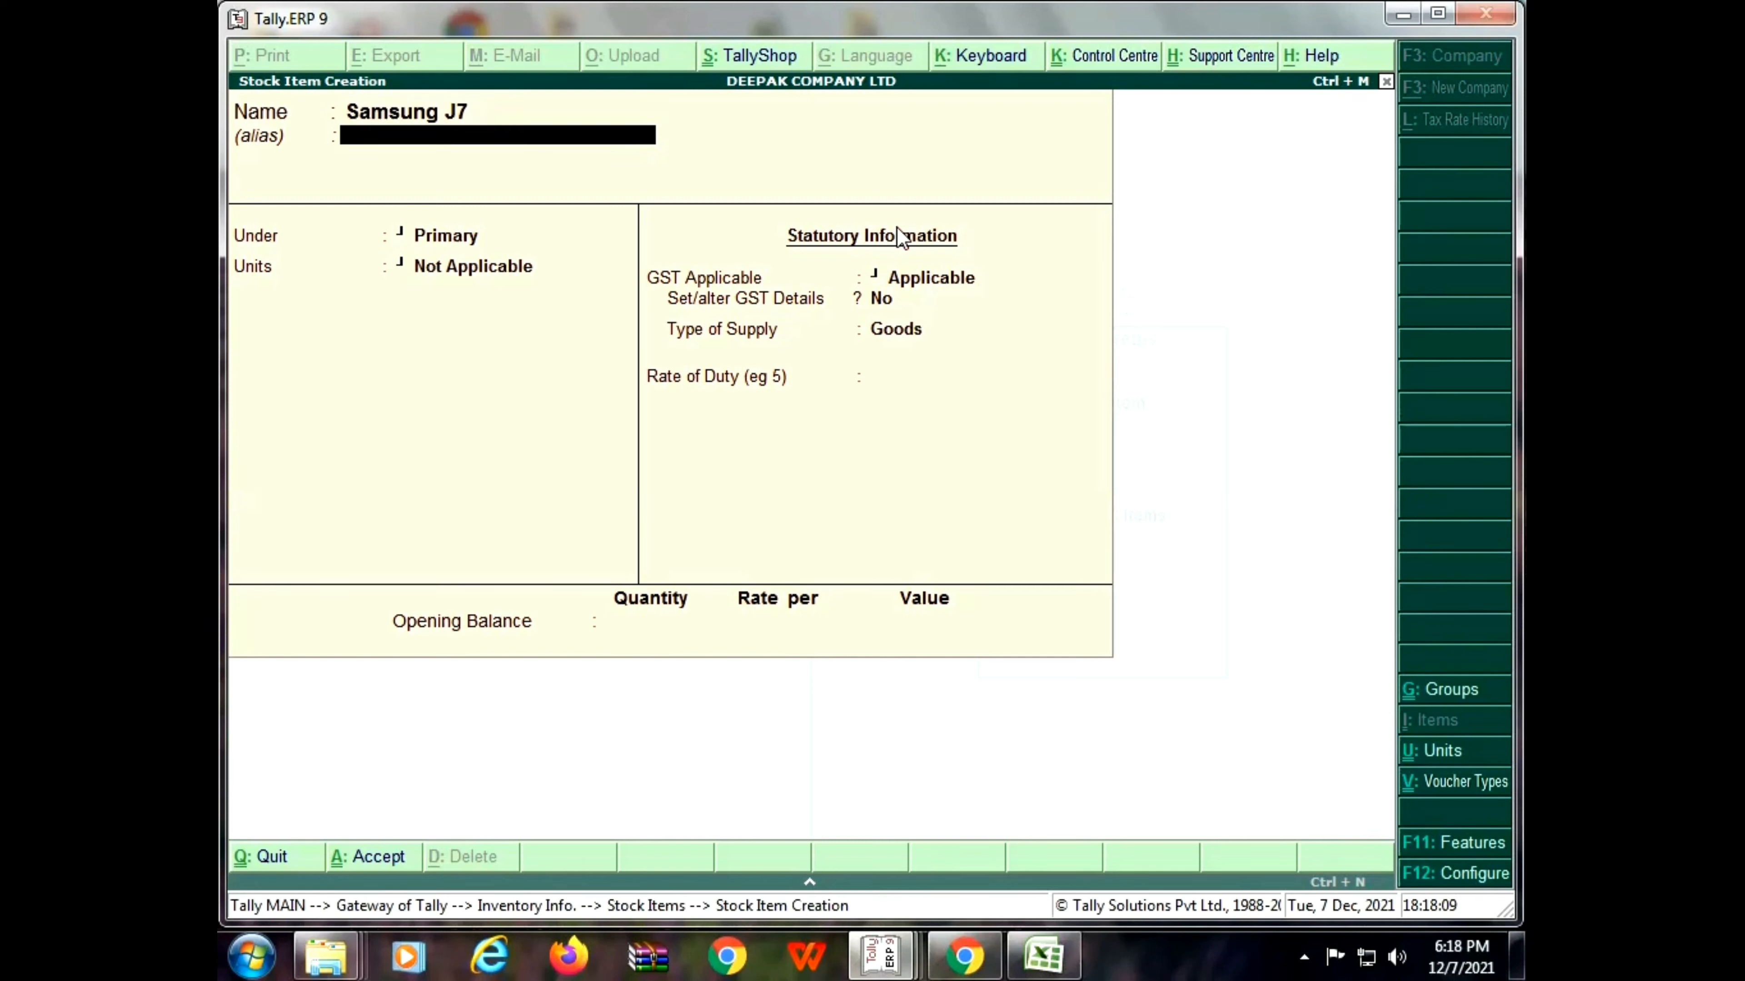
key("Return")
type("S")
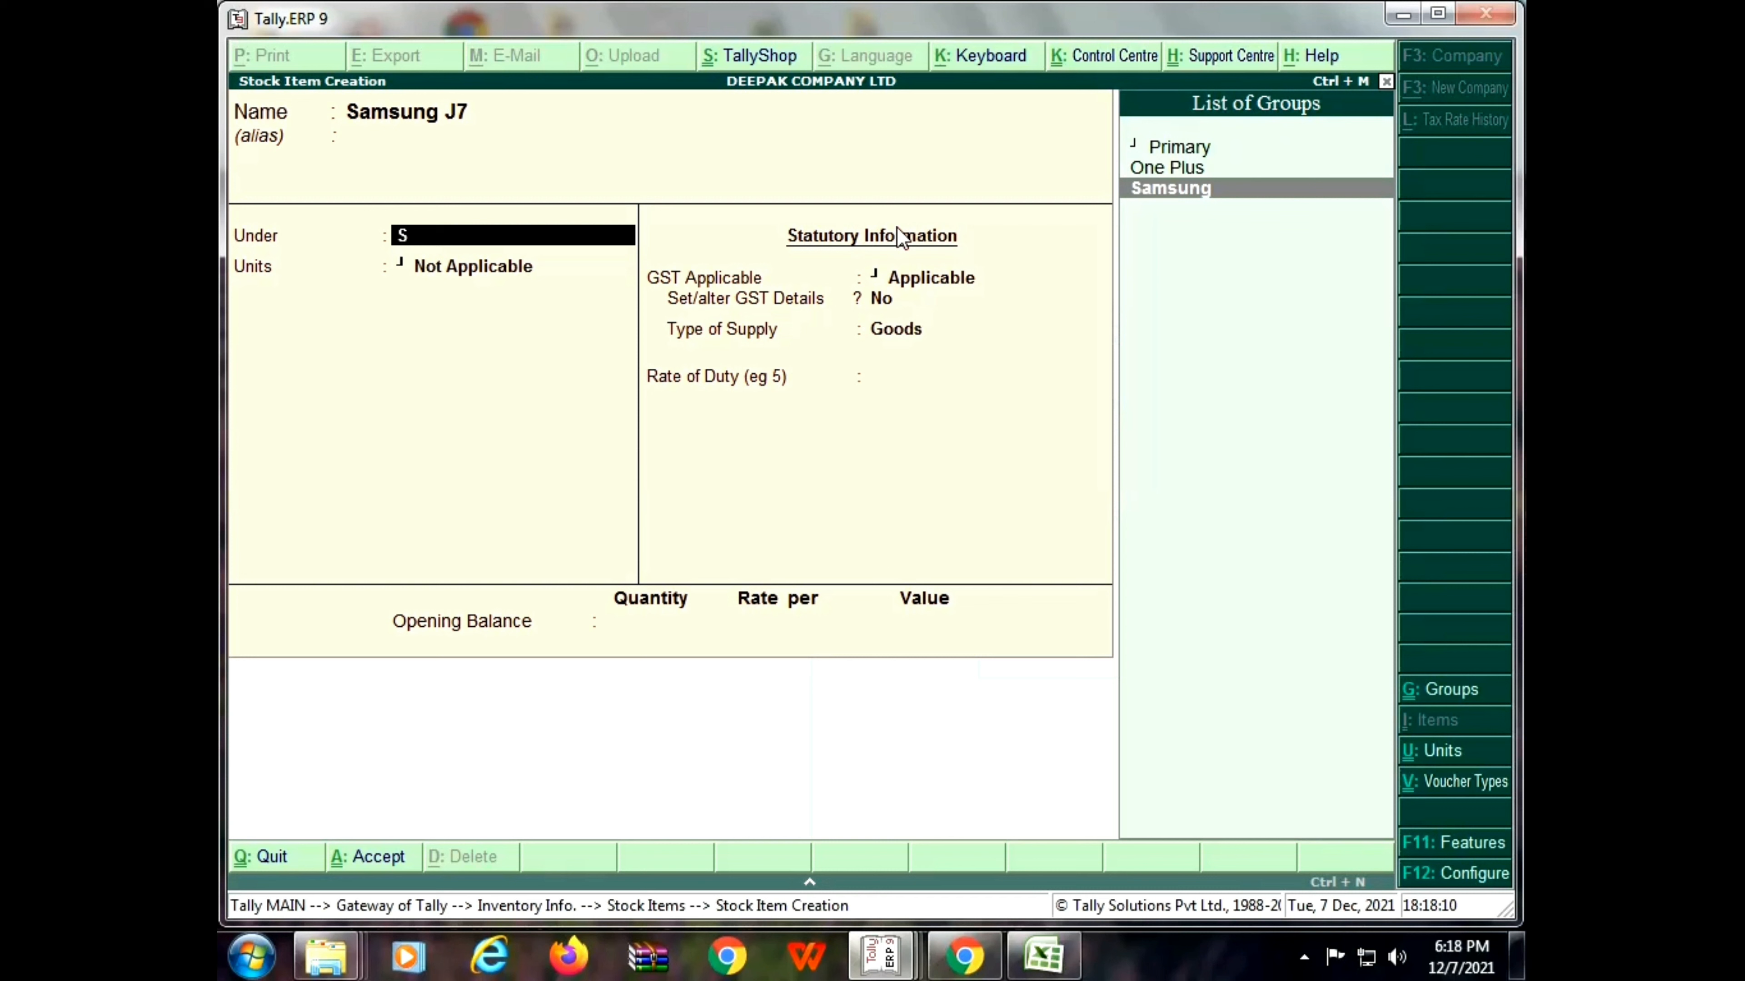
key("Return")
key("Down")
key("Return")
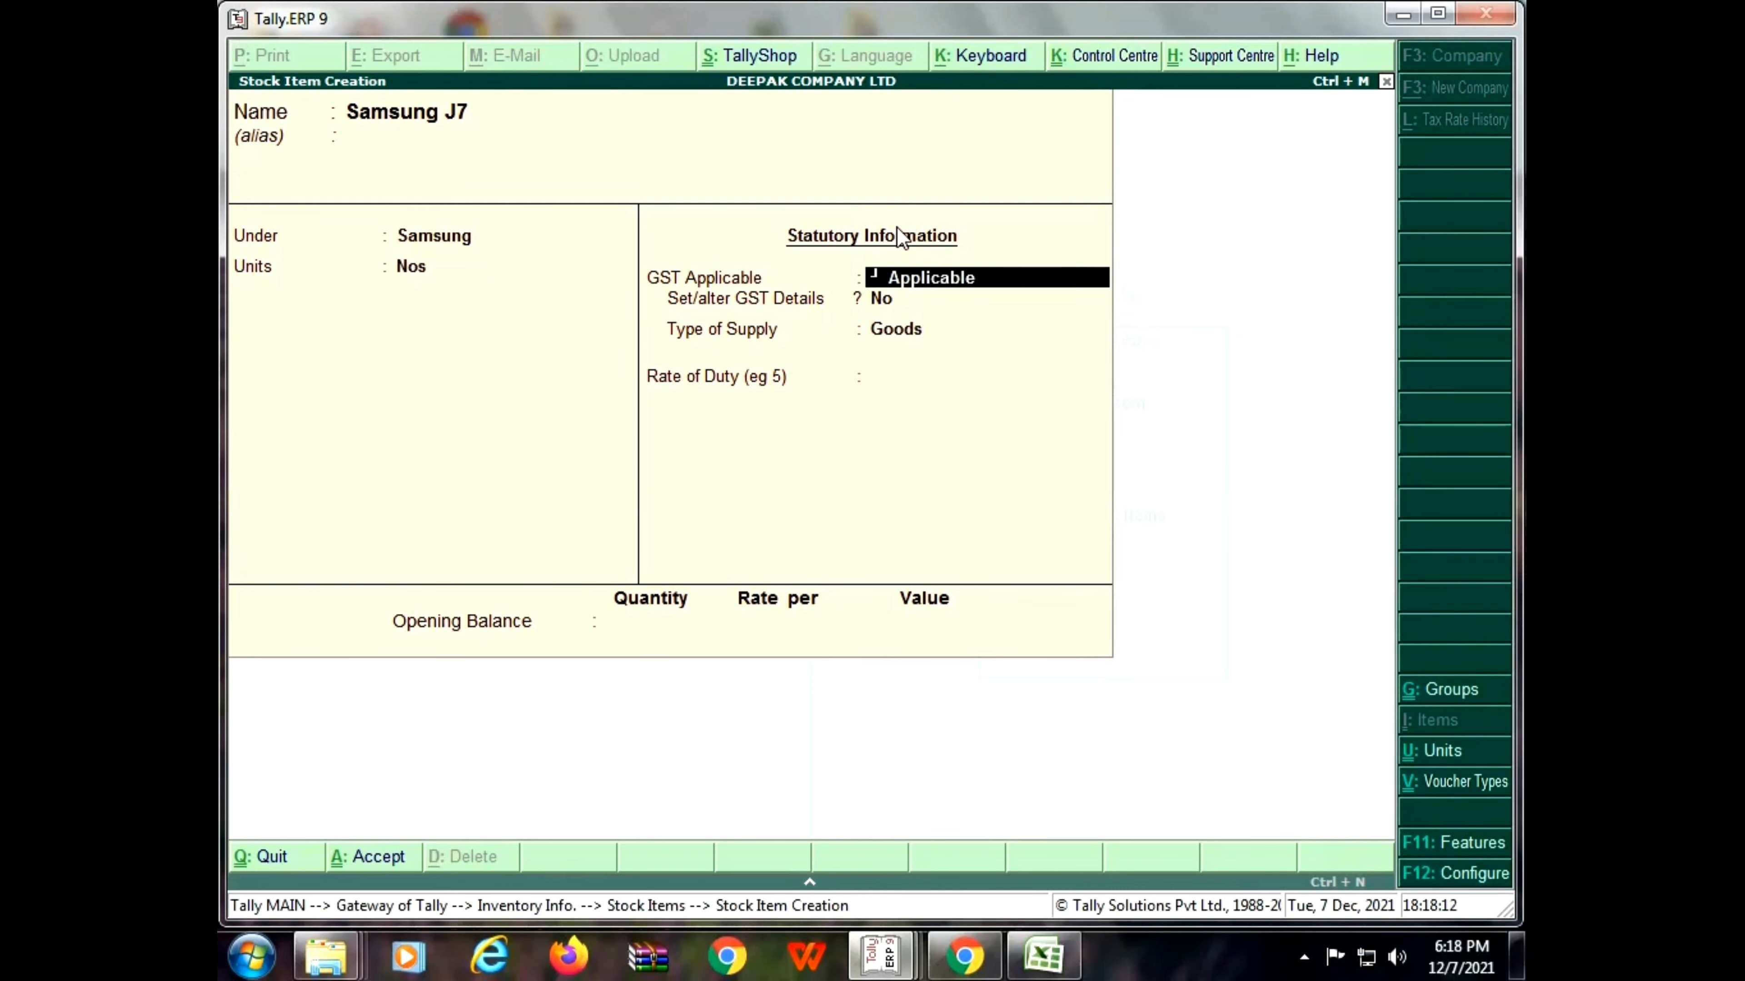
Save the Samsung J7 item with GST applicable, no GST details, supply type Goods, duty rate 0 and no opening balance
key("Return")
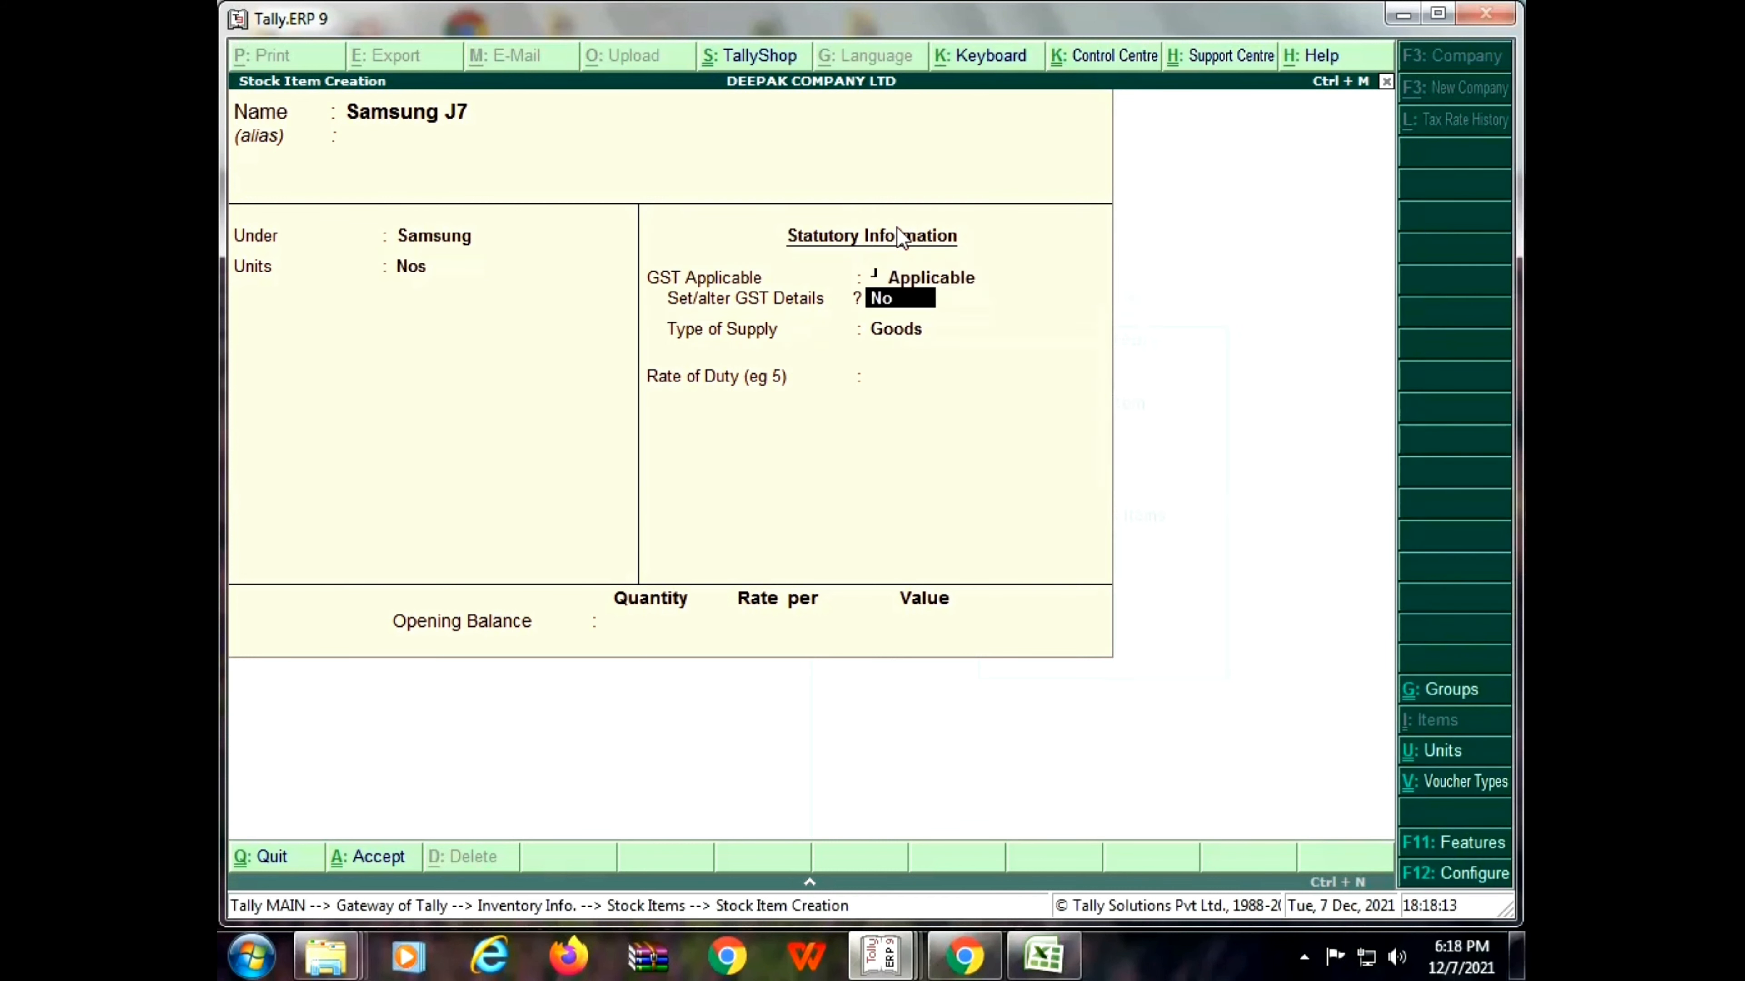
key("Return")
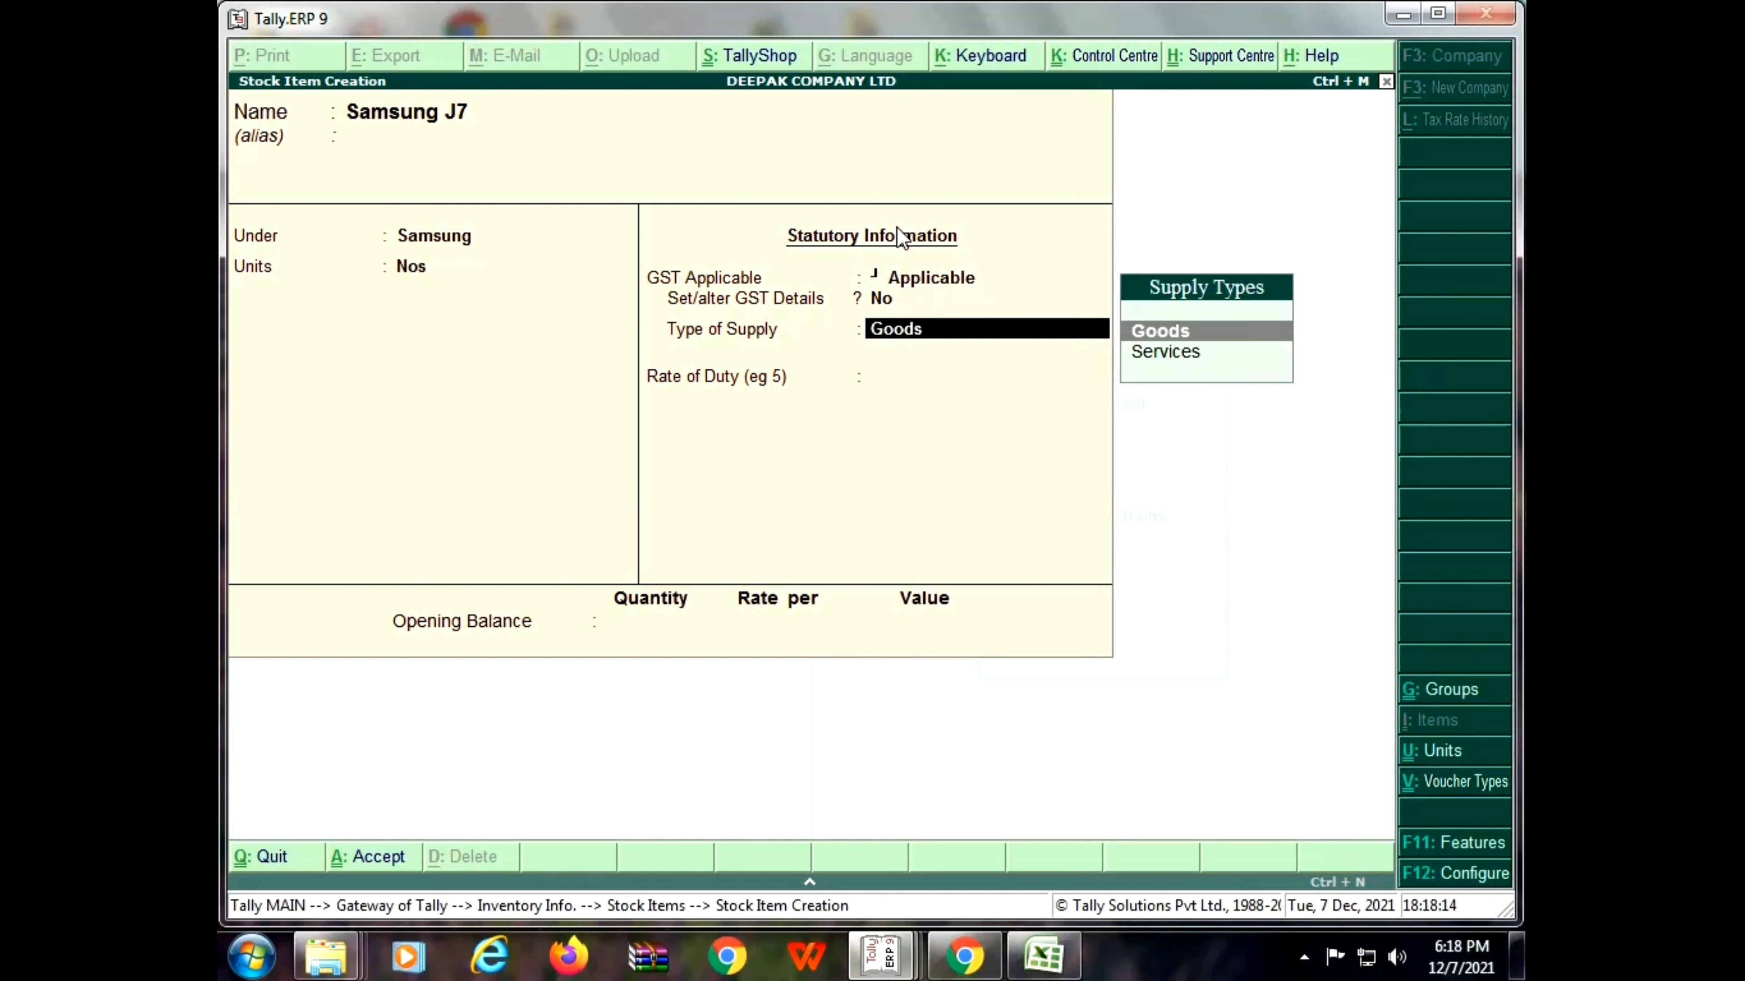
key("Return")
key("Return")
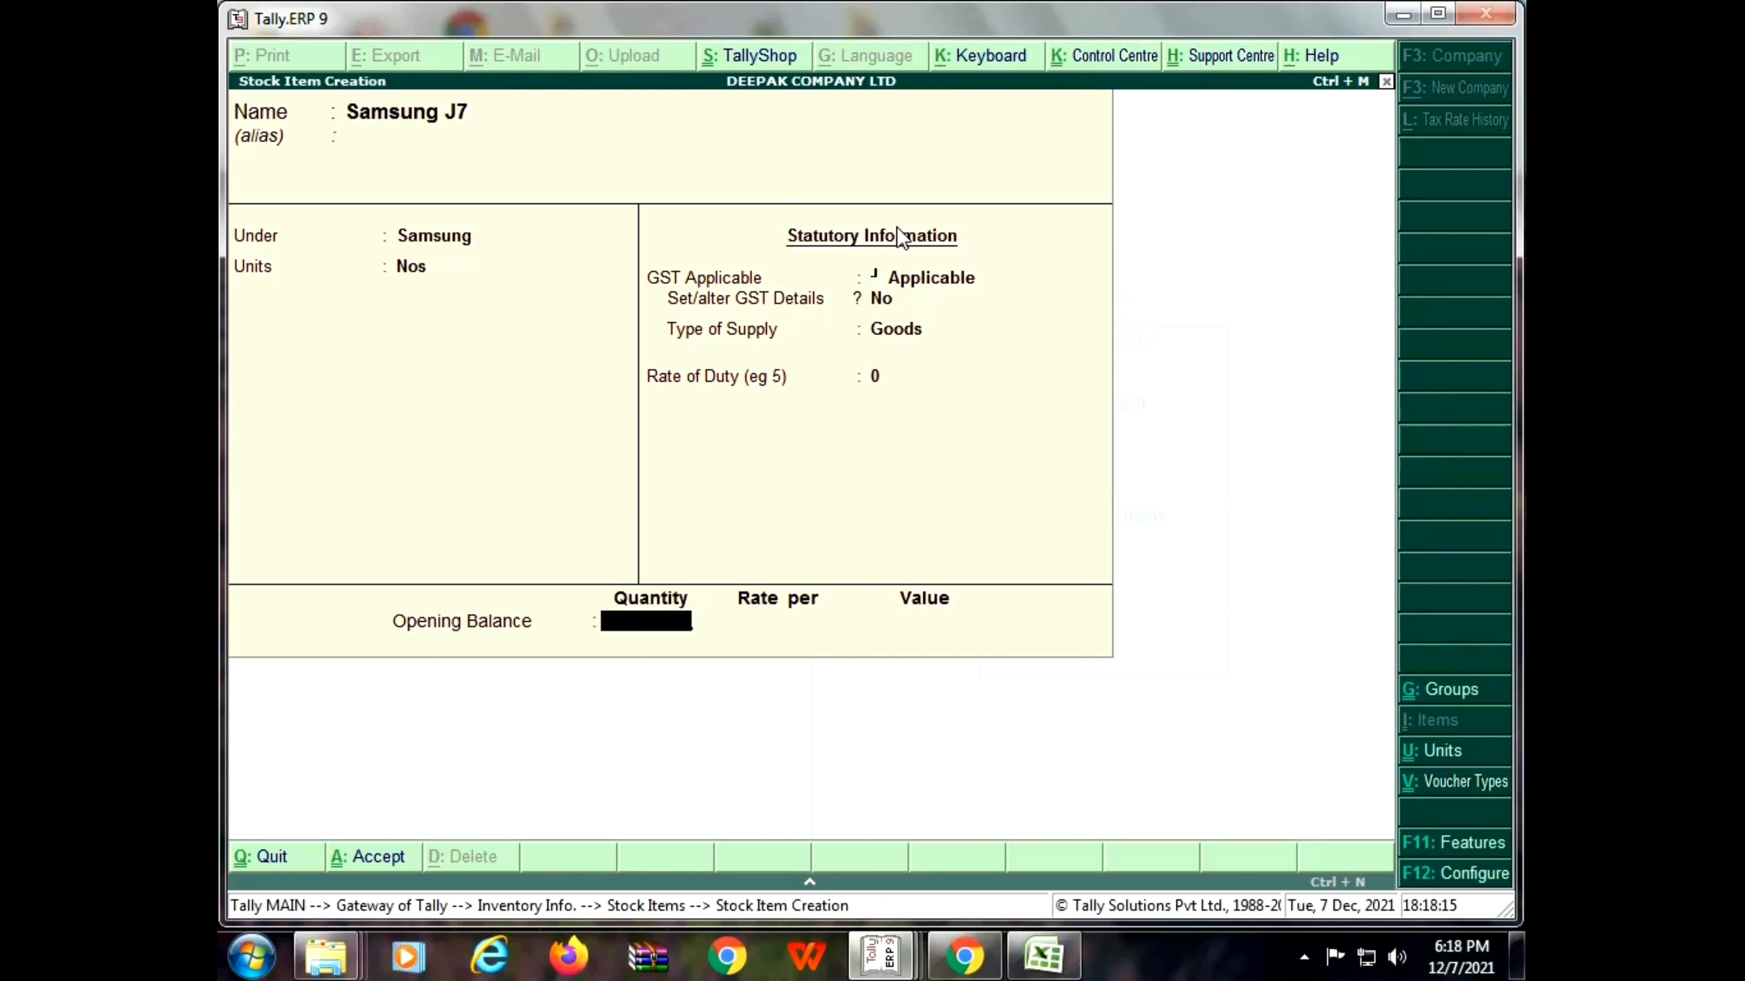
key("Return")
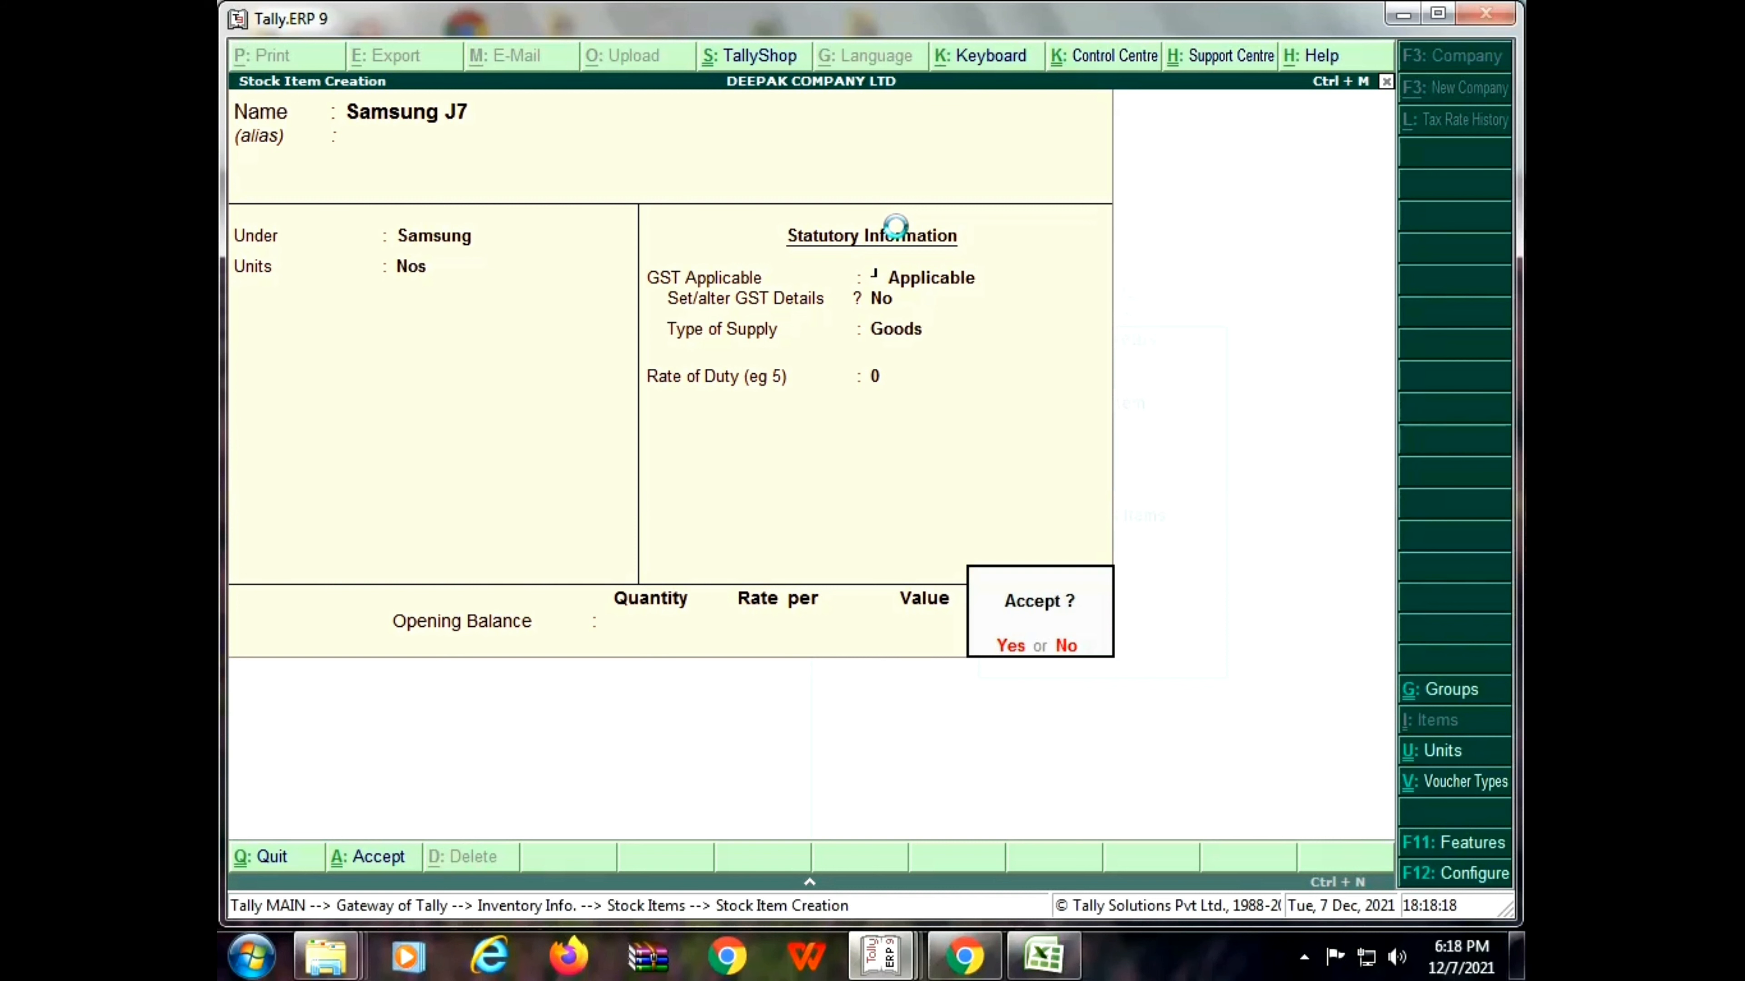
key("Return")
Enter a stock item named Samsung M30 without an alias, under the Samsung group with unit Nos
type("Sam")
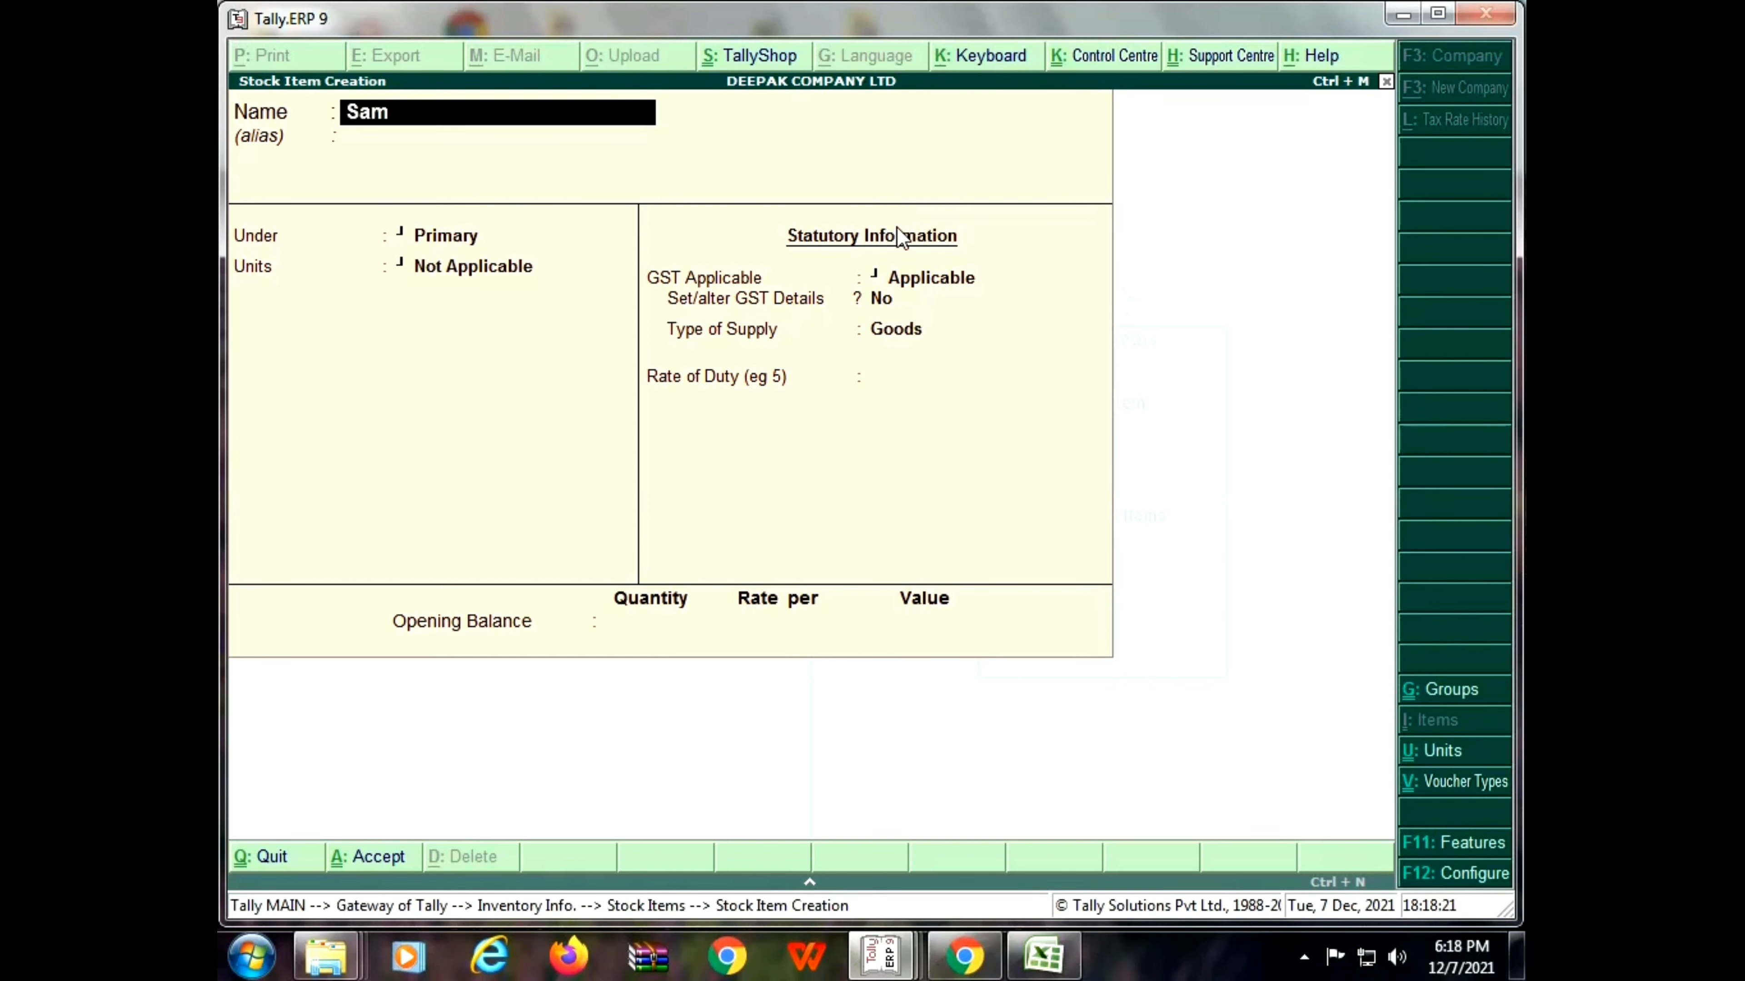
type("sung M30")
key("Return")
key("Return")
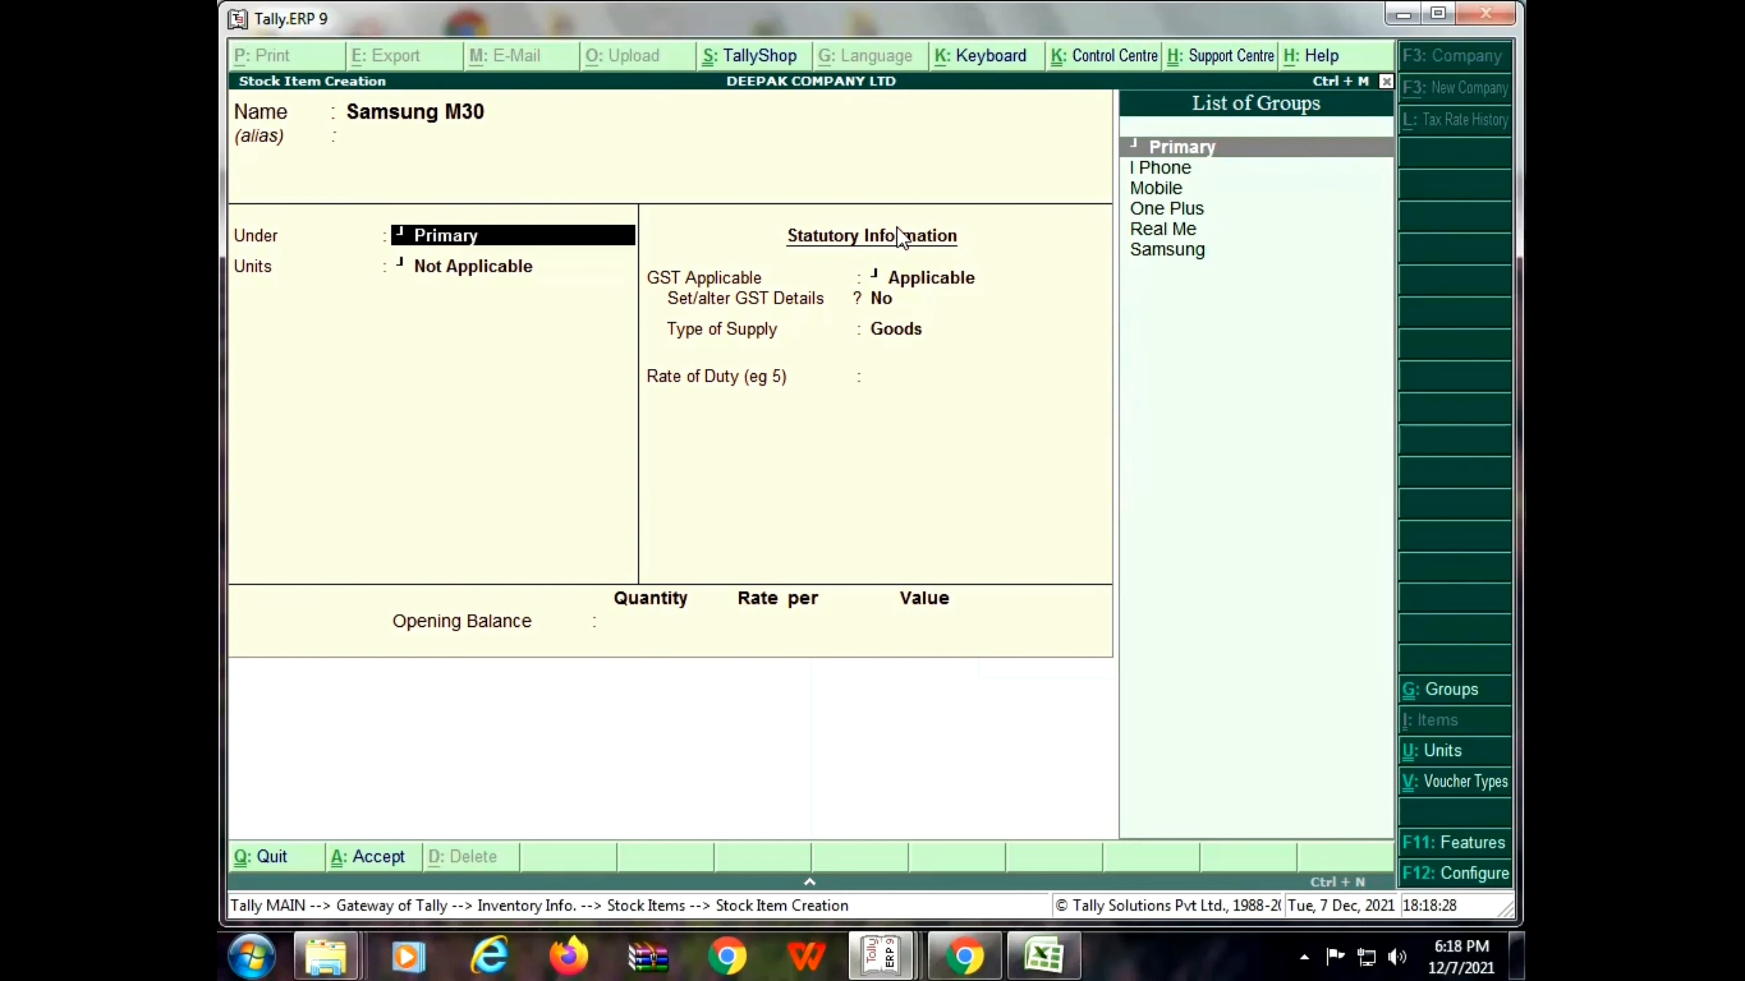
type("Sam")
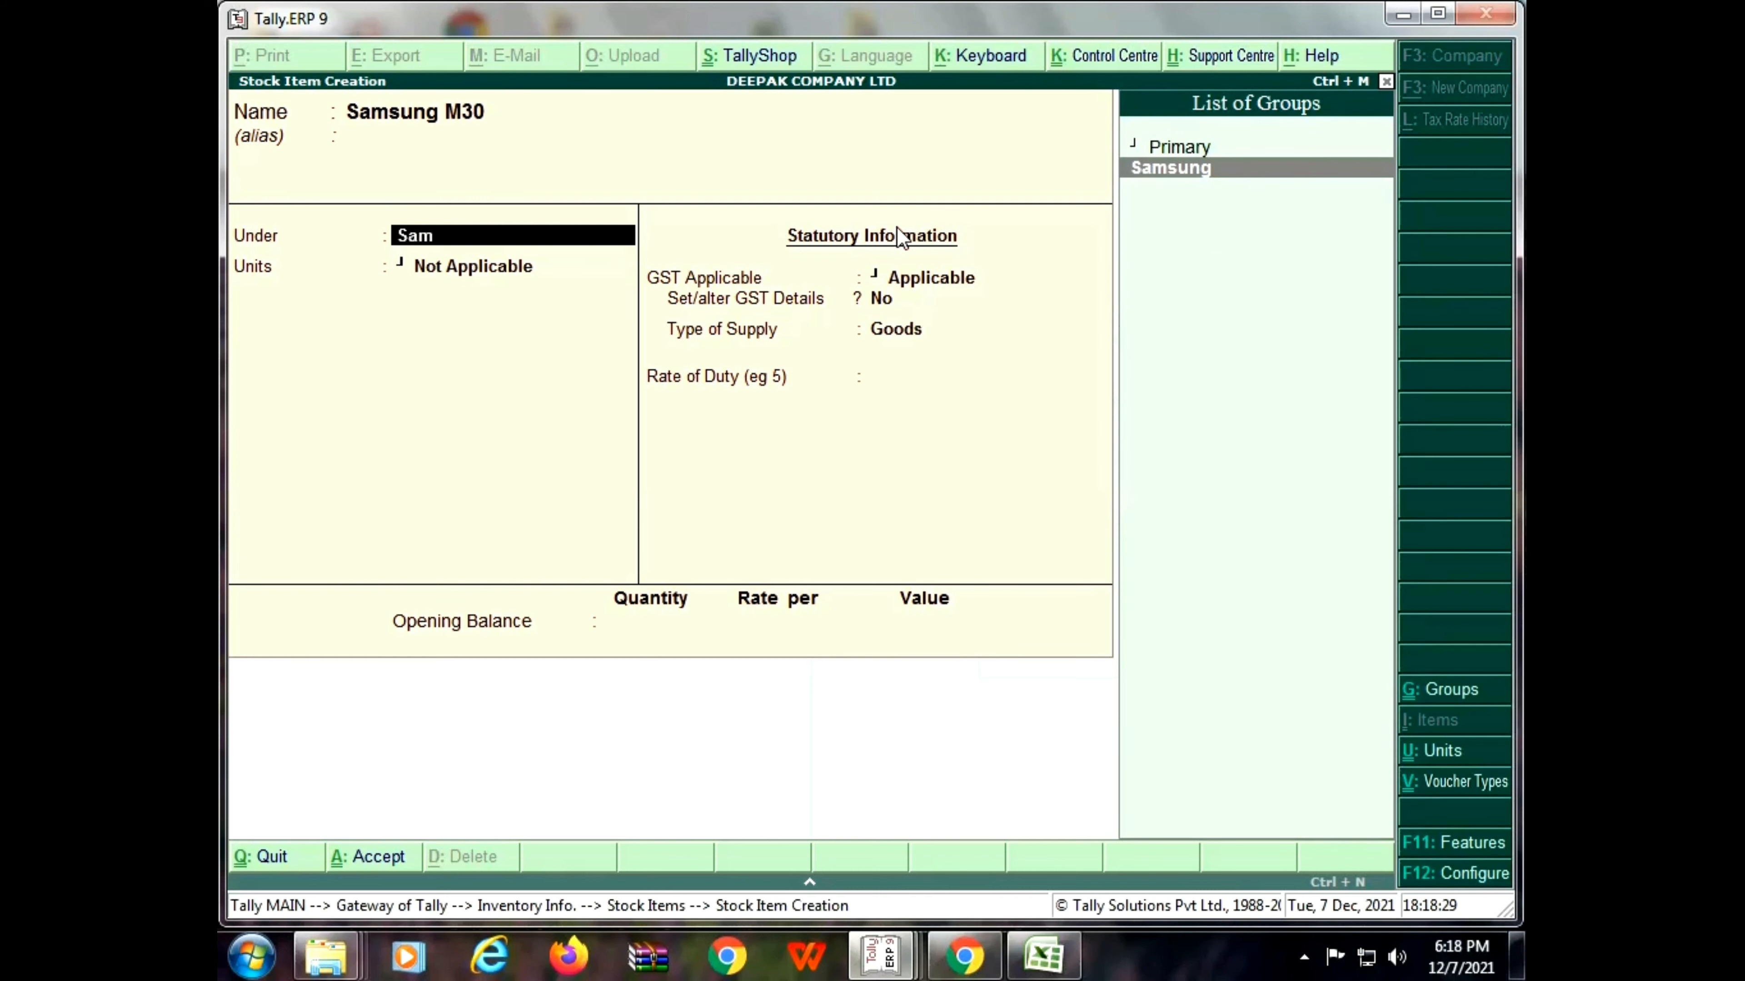
key("Return")
key("Down")
key("Return")
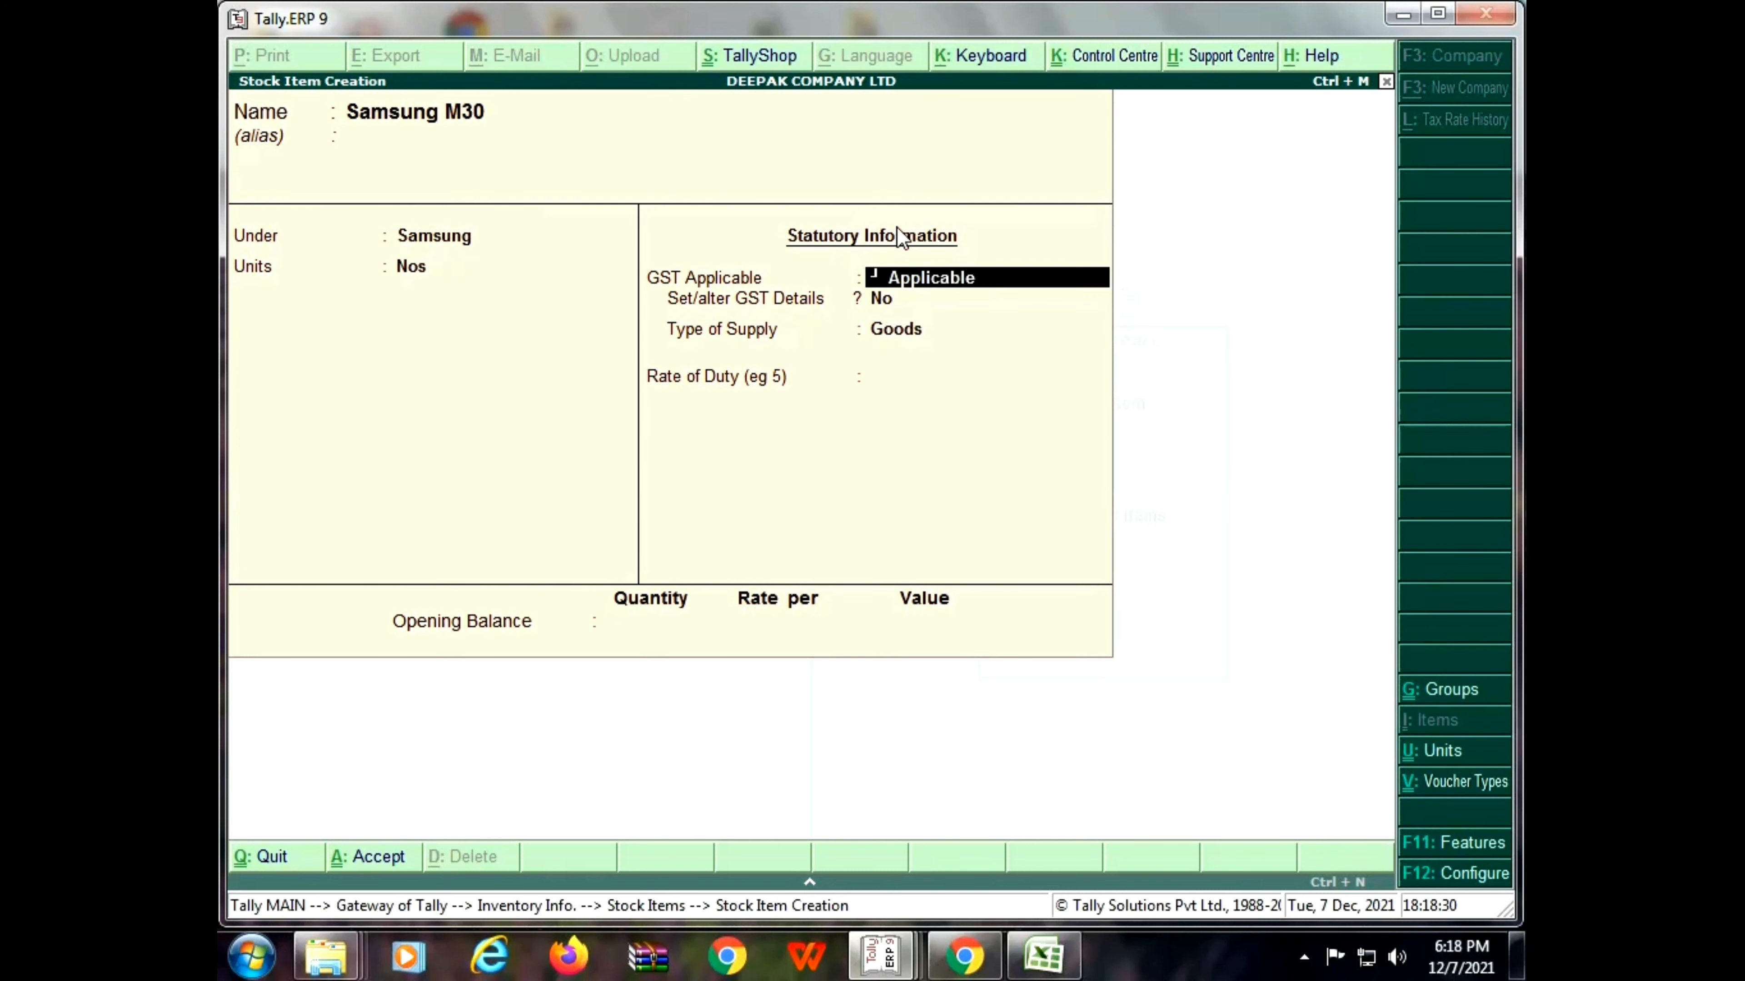
Save the Samsung M30 item with GST applicable, no GST details, supply type Goods, duty rate 0 and no opening balance
key("Return")
key("Return")
key("Return")
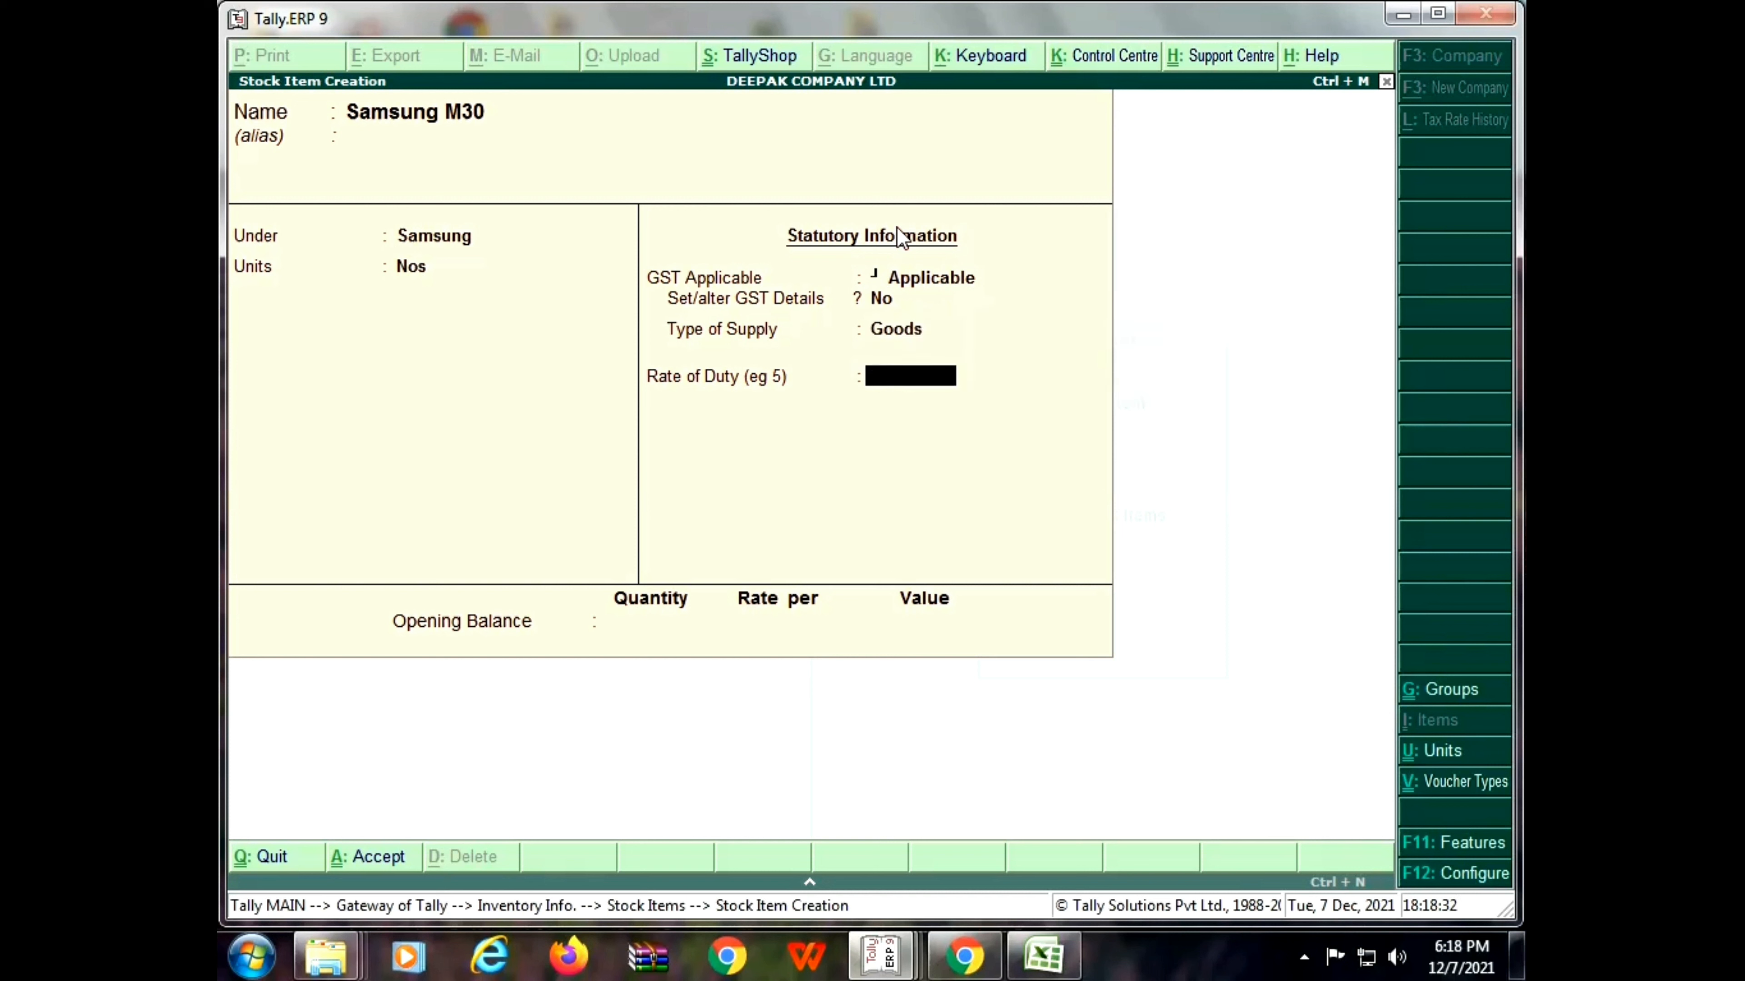
key("Return")
key("Return")
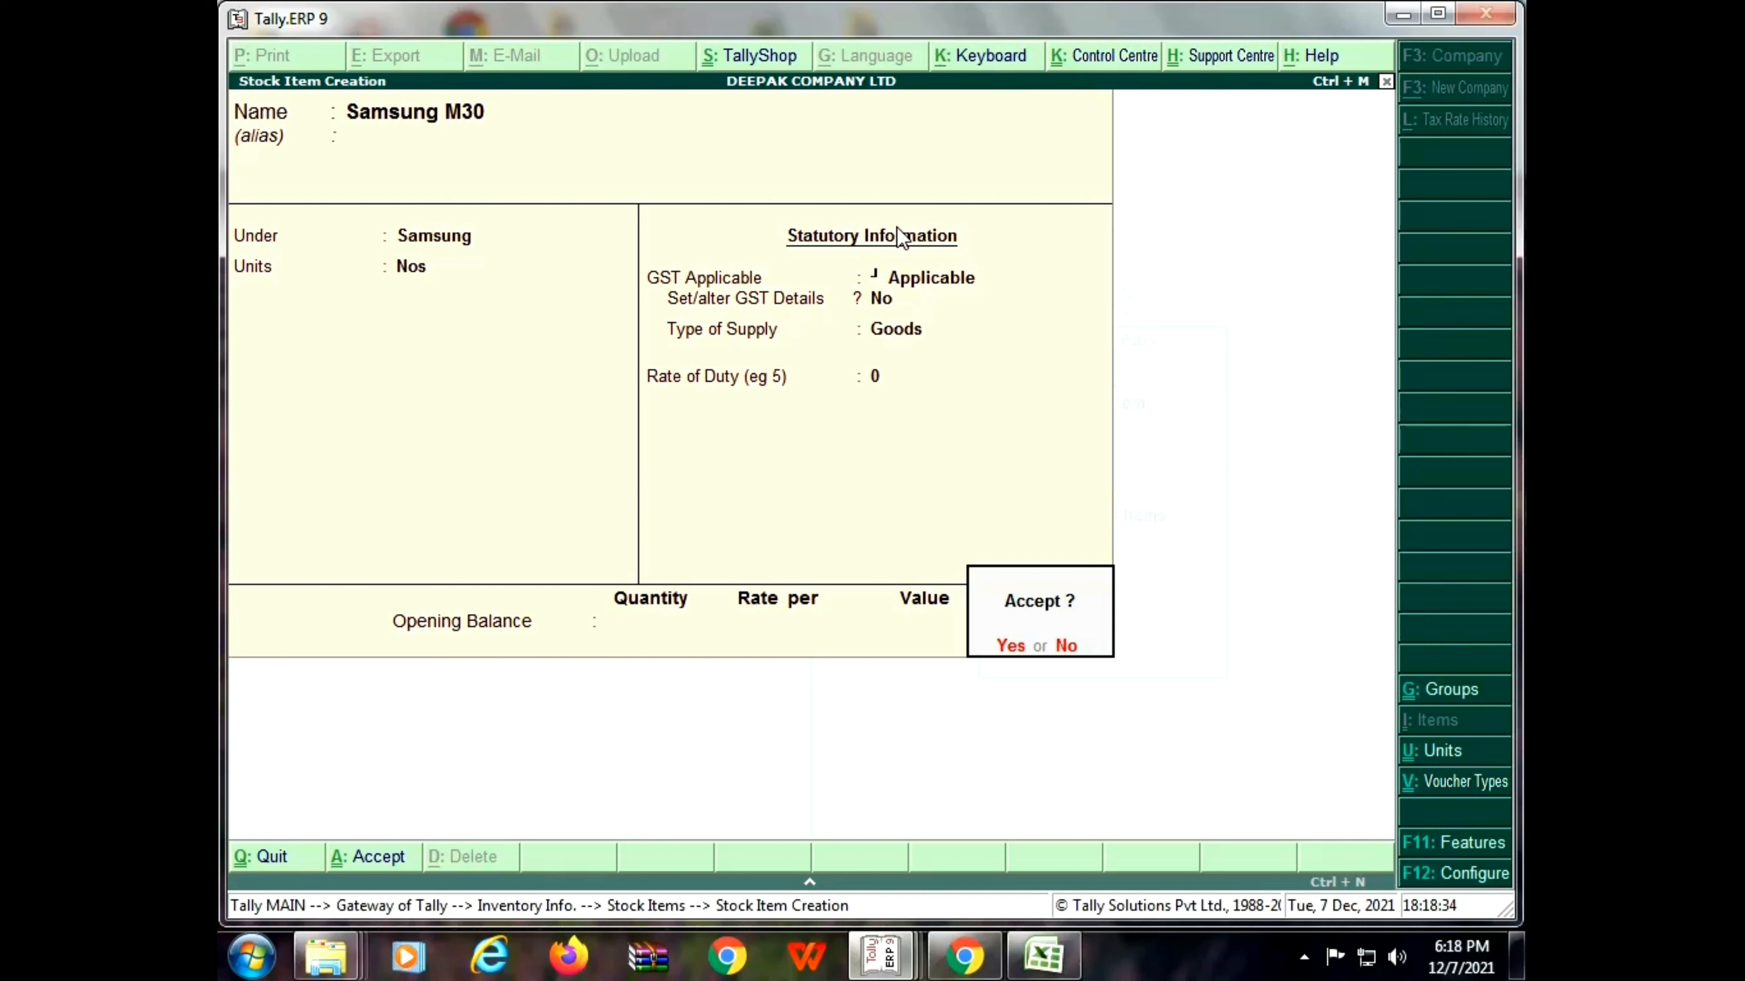
key("Return")
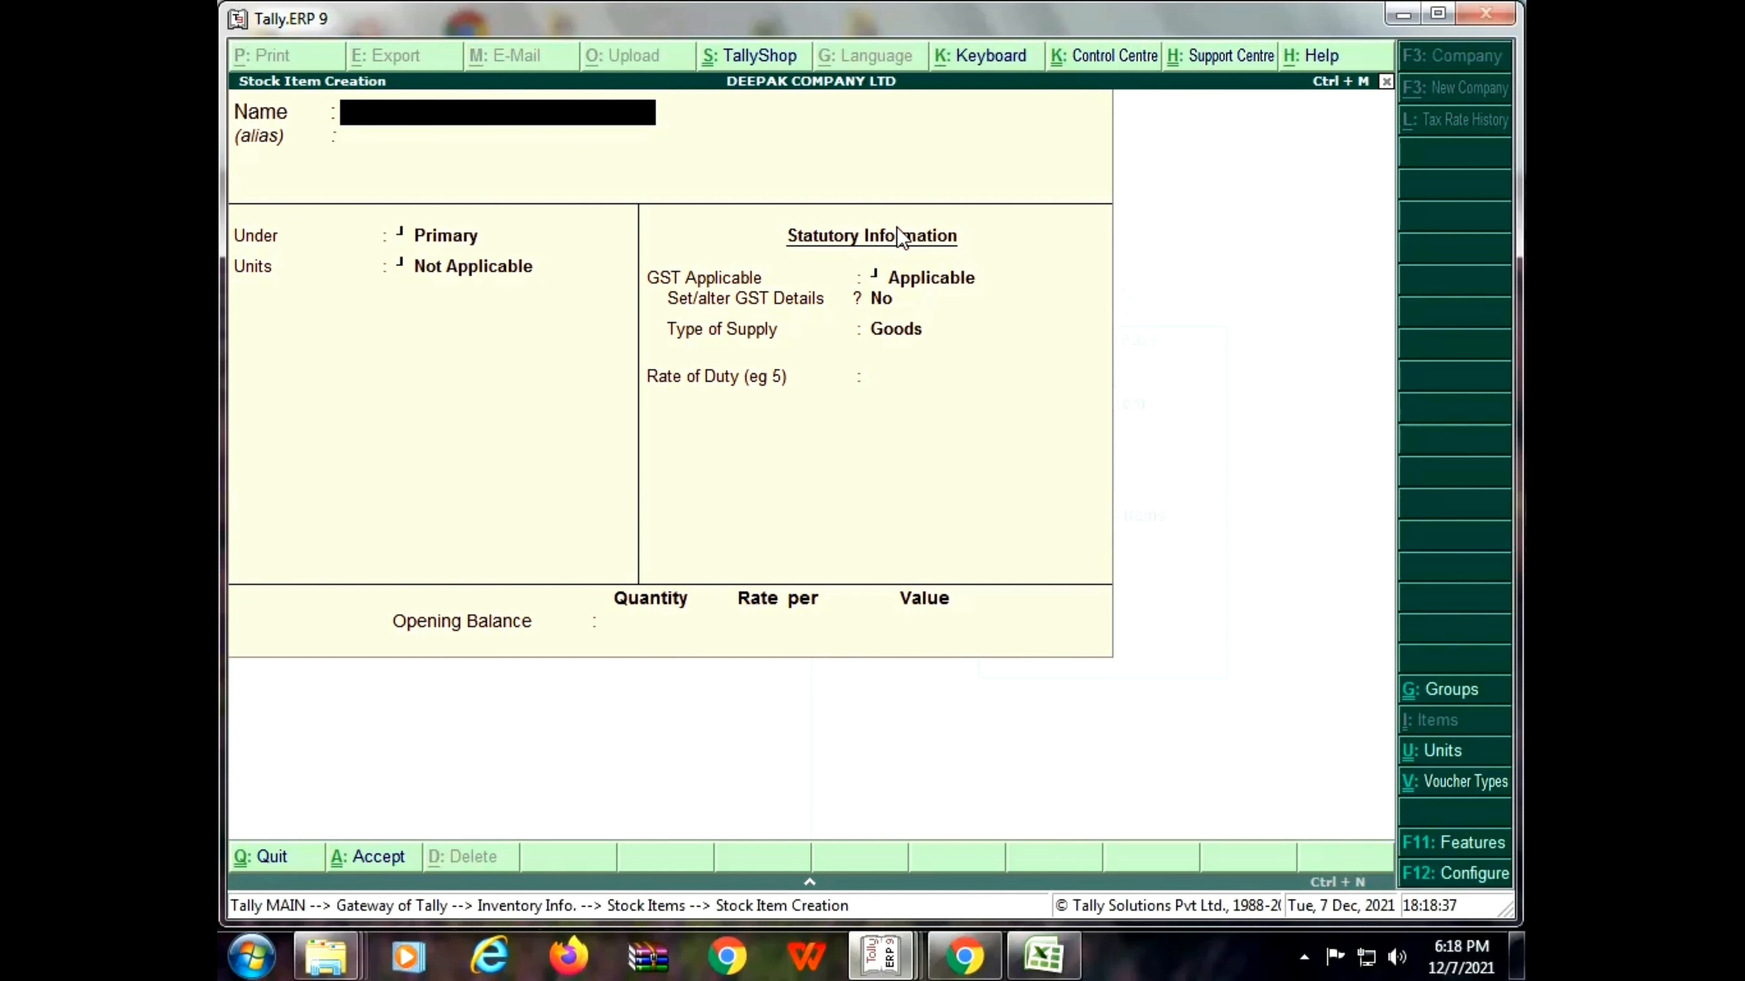
Enter a stock item named Real Me 8 I without an alias, under the Real Me group with unit Nos
type("Real Me 8 i")
key("Return")
key("Return")
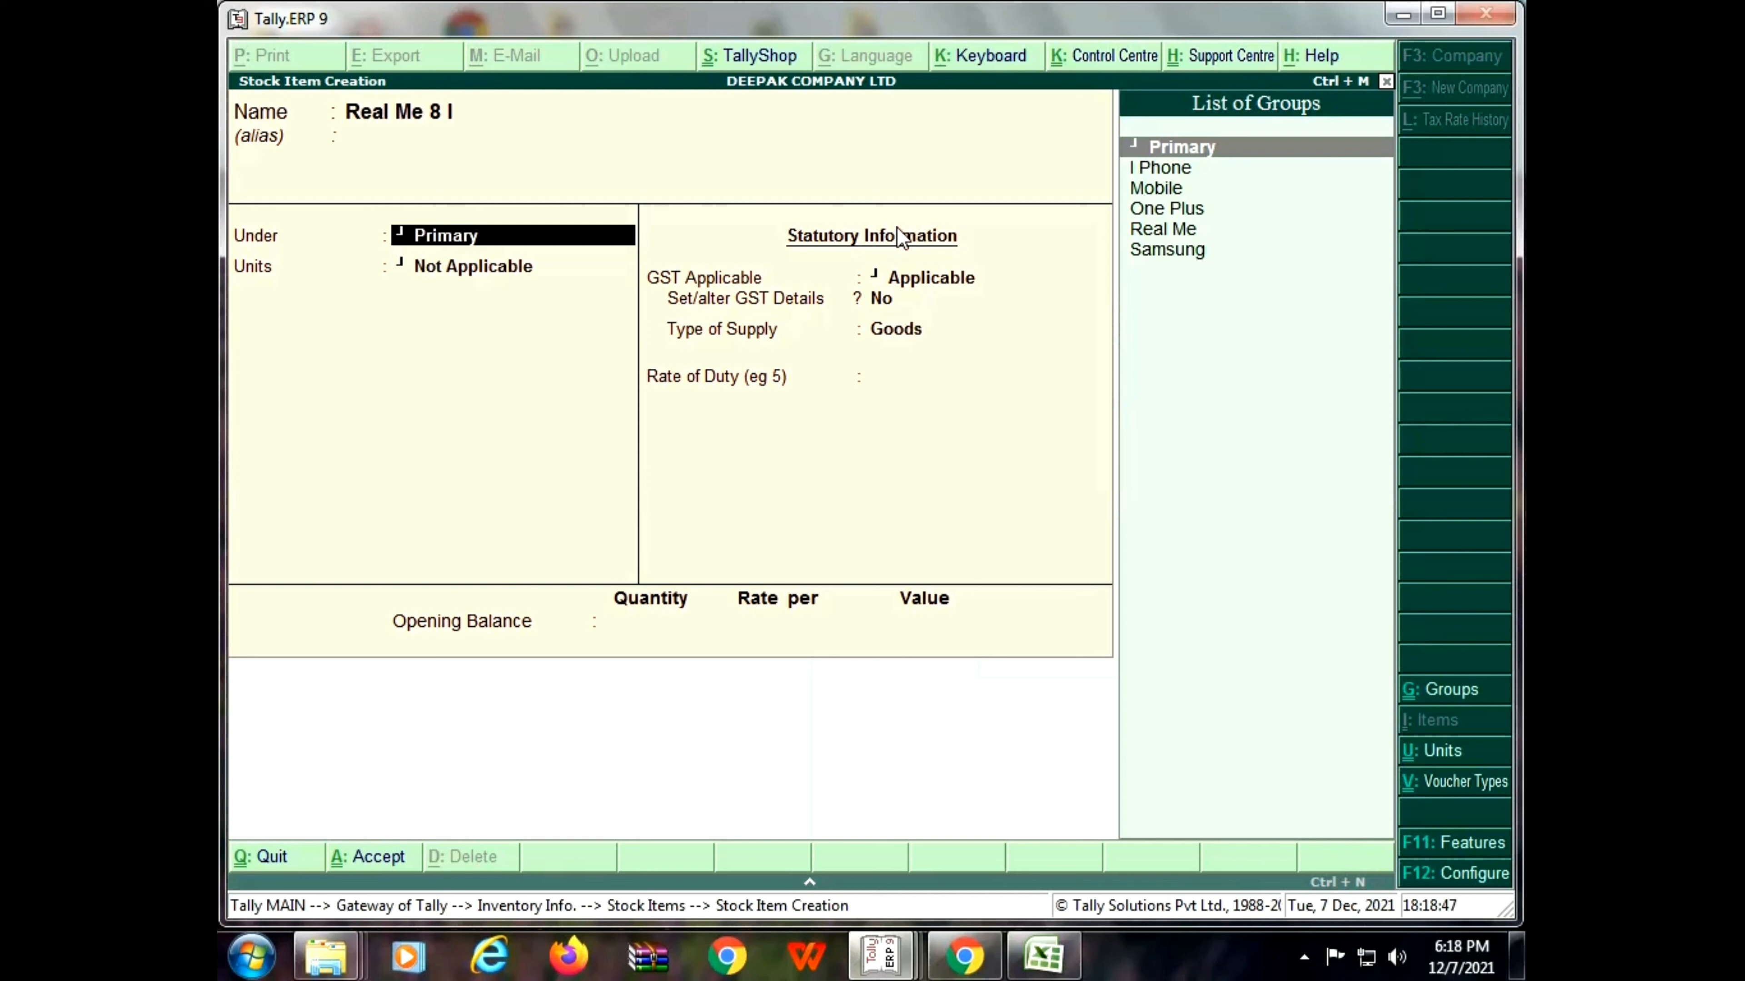
key("Down")
key("Down")
key("Down")
key("Down")
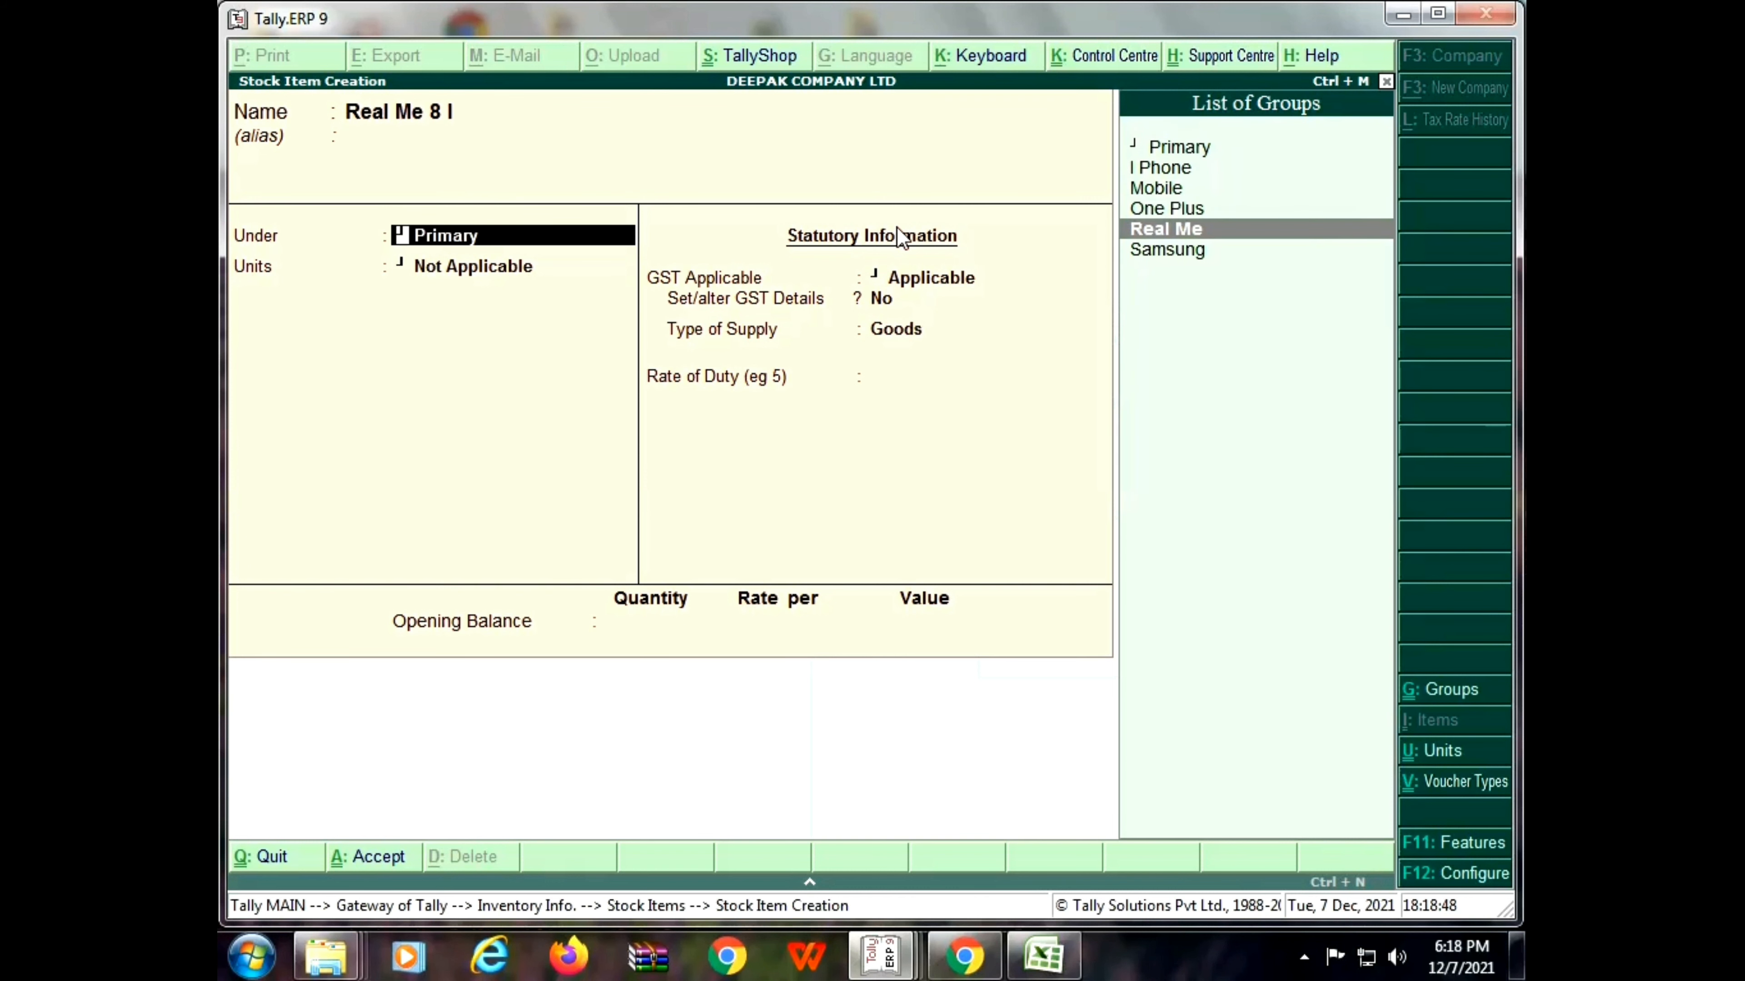
key("Return")
key("Down")
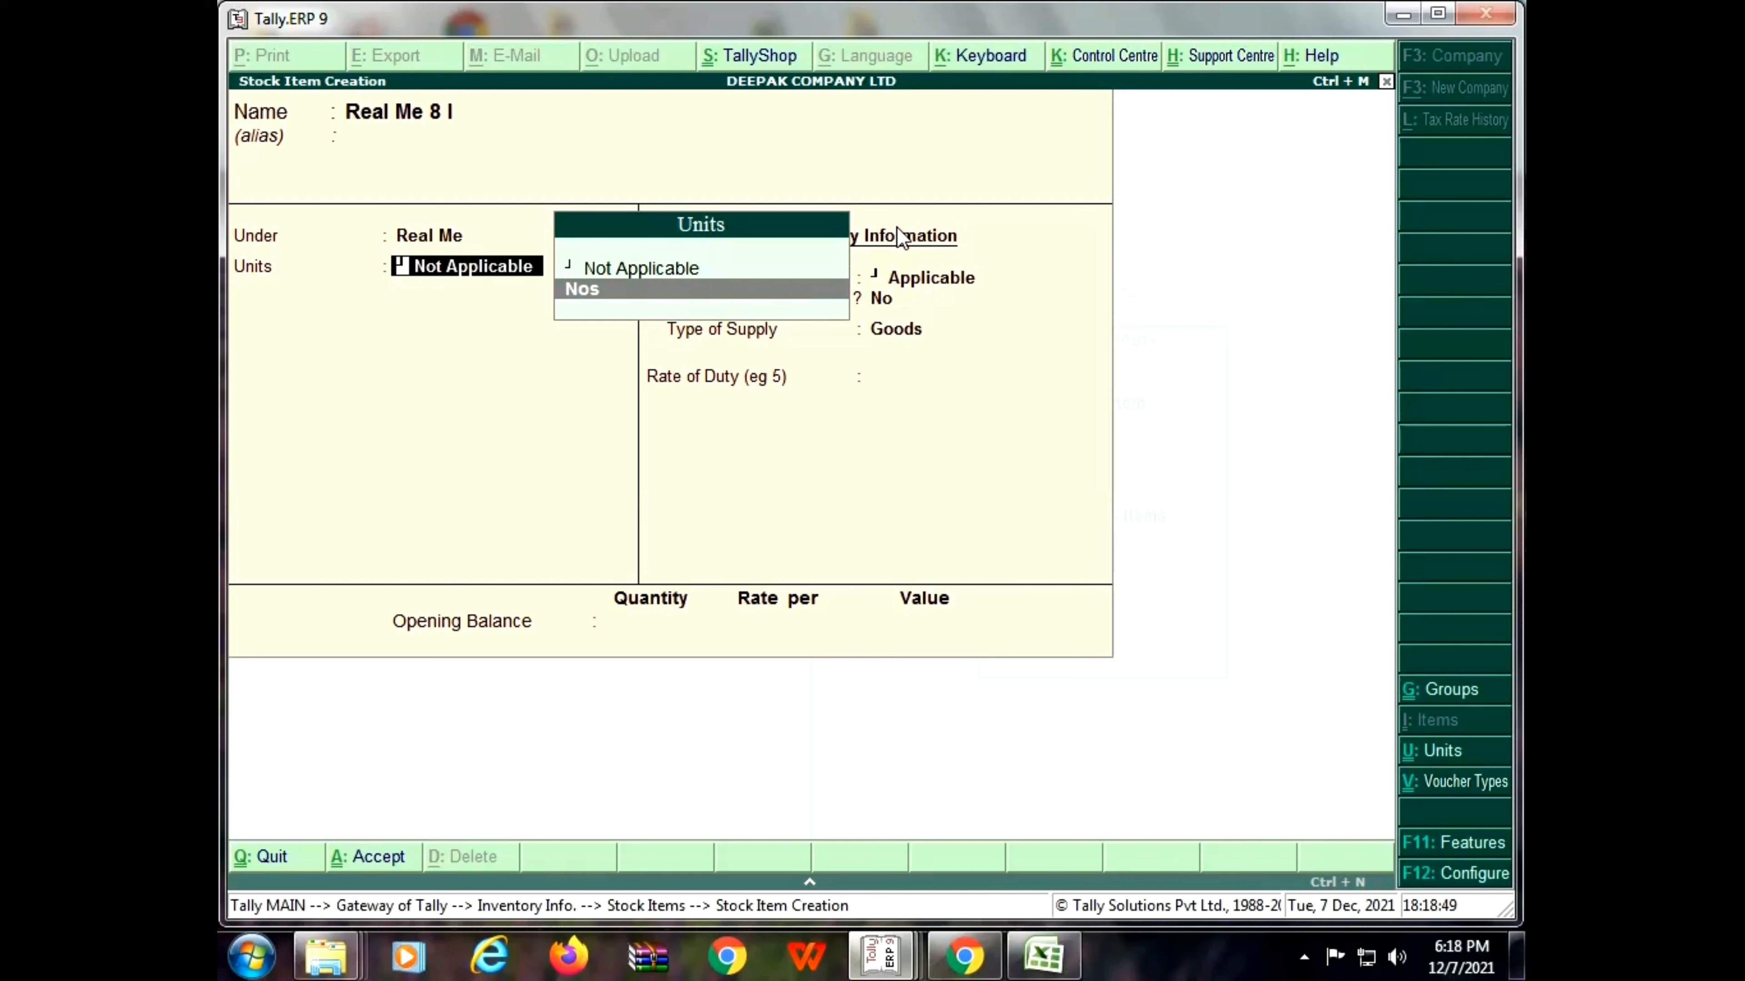
key("Return")
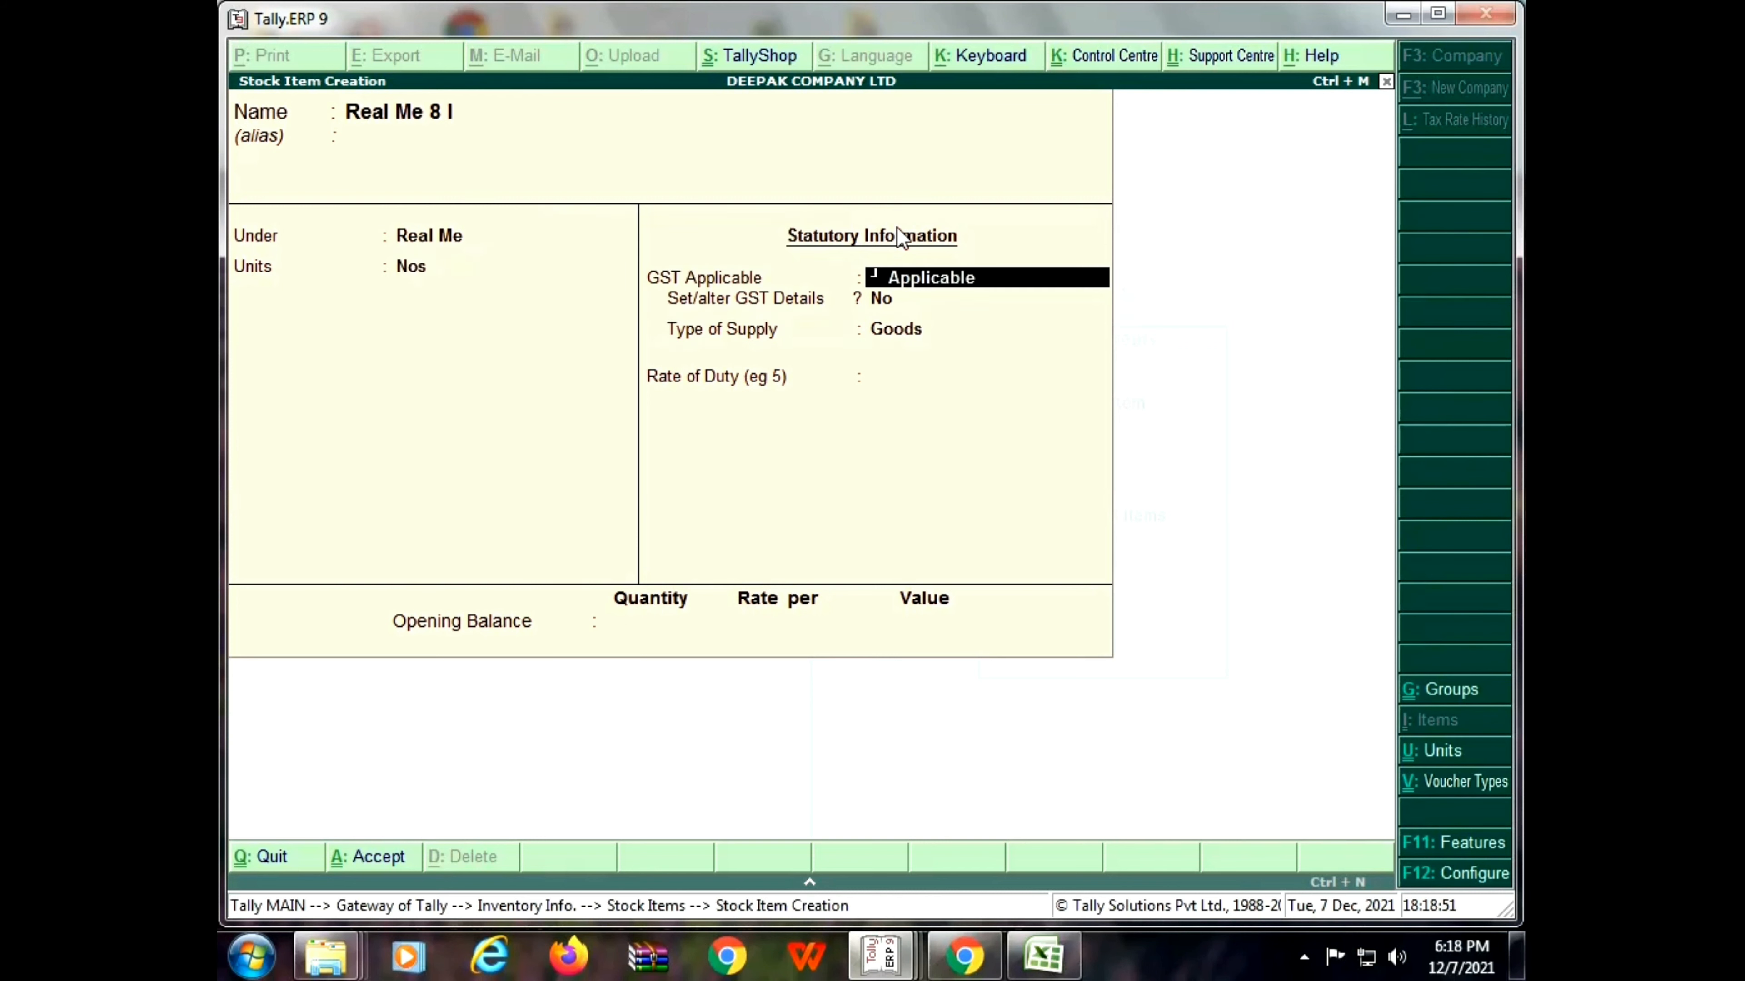
Save the Real Me 8 I item with GST applicable, no GST details, supply type Goods, duty rate 0 and no opening balance
key("Return")
key("Return")
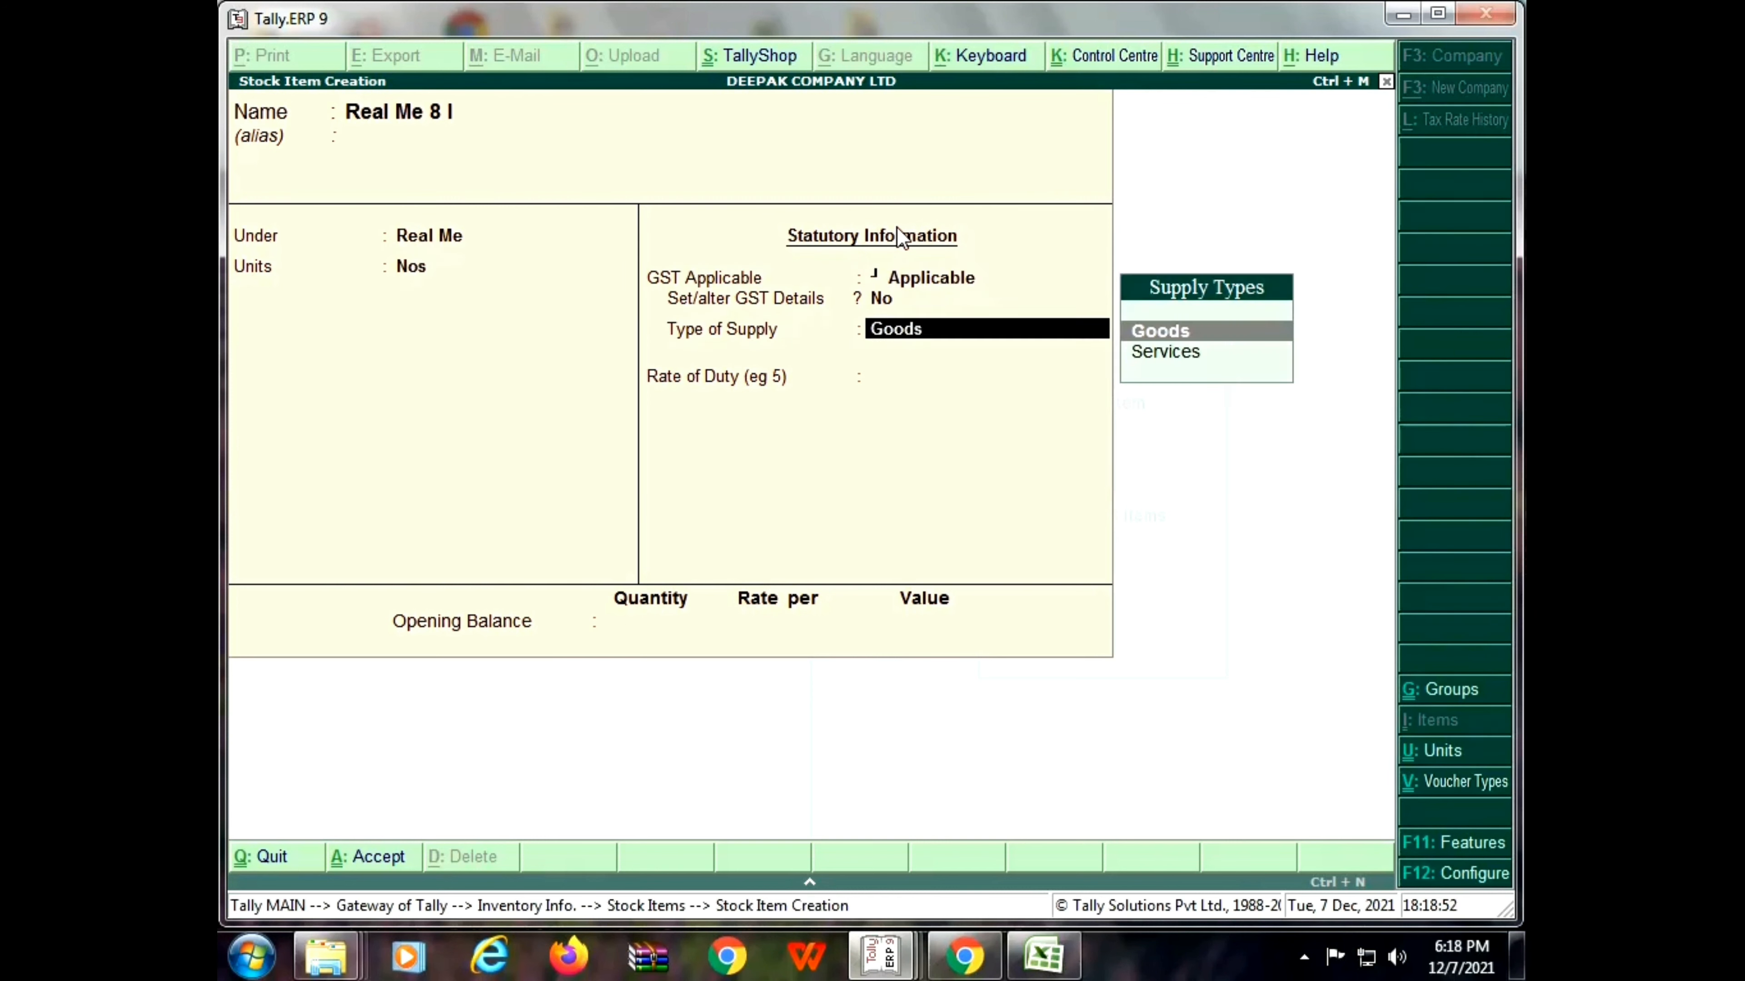
key("Return")
key("Return")
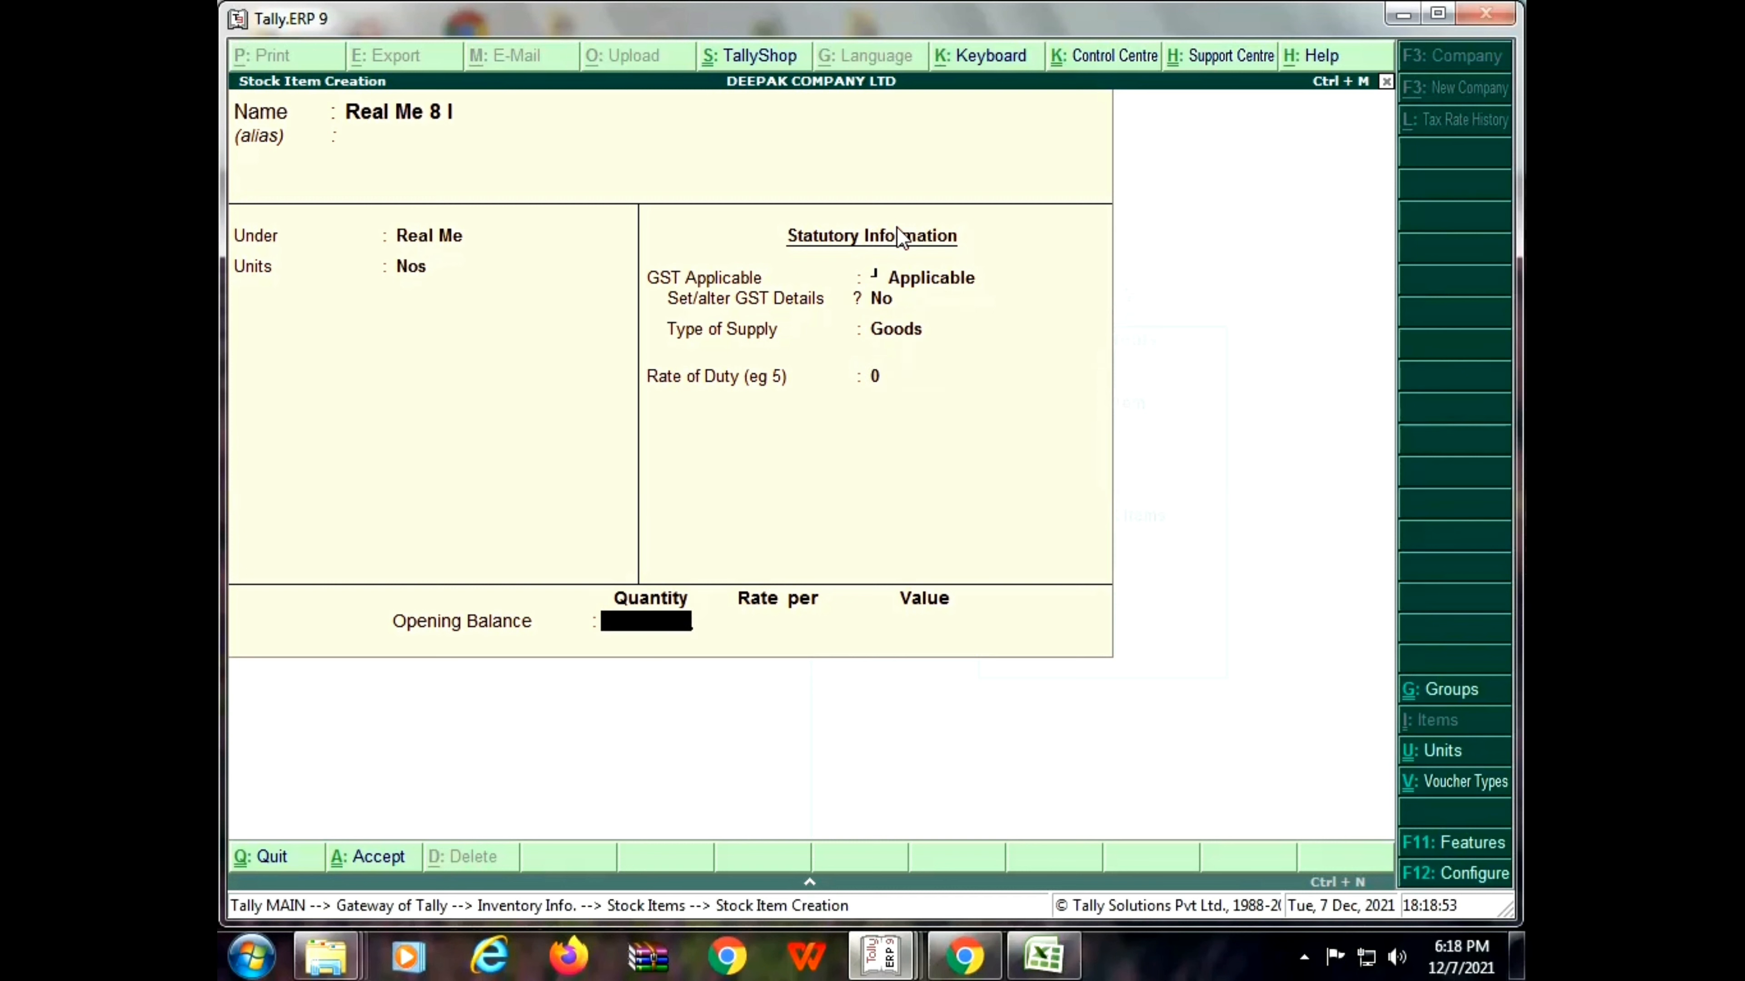
key("Return")
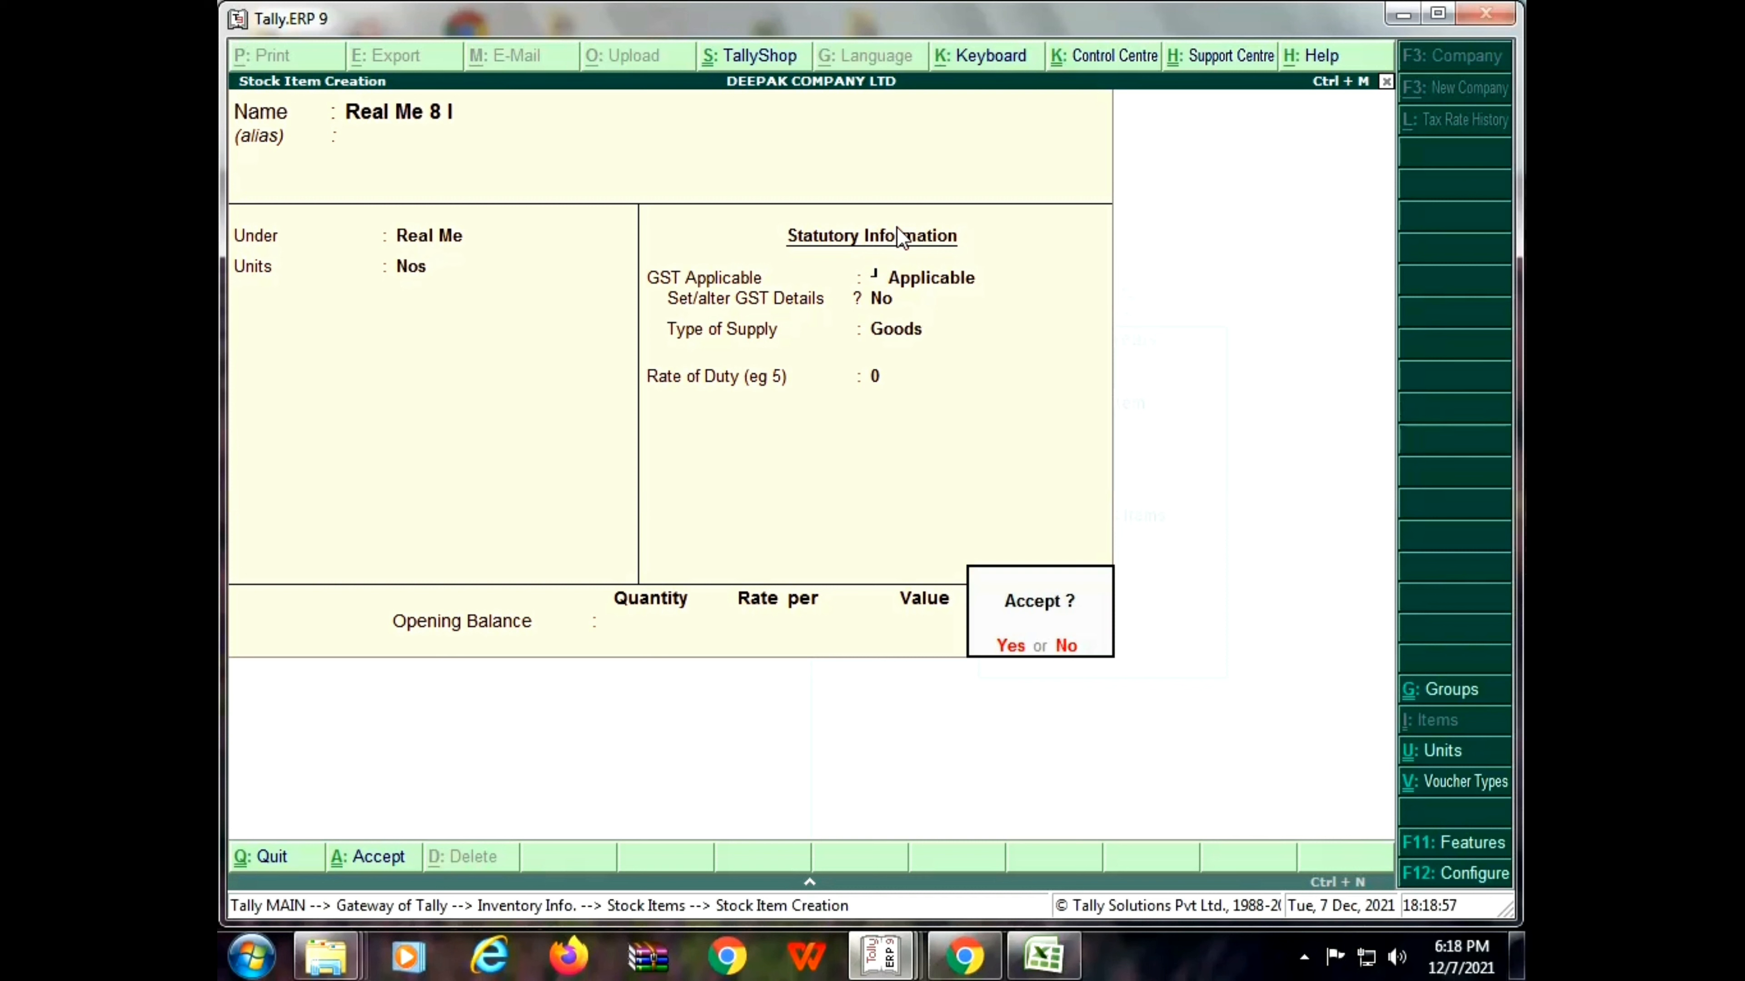
key("Return")
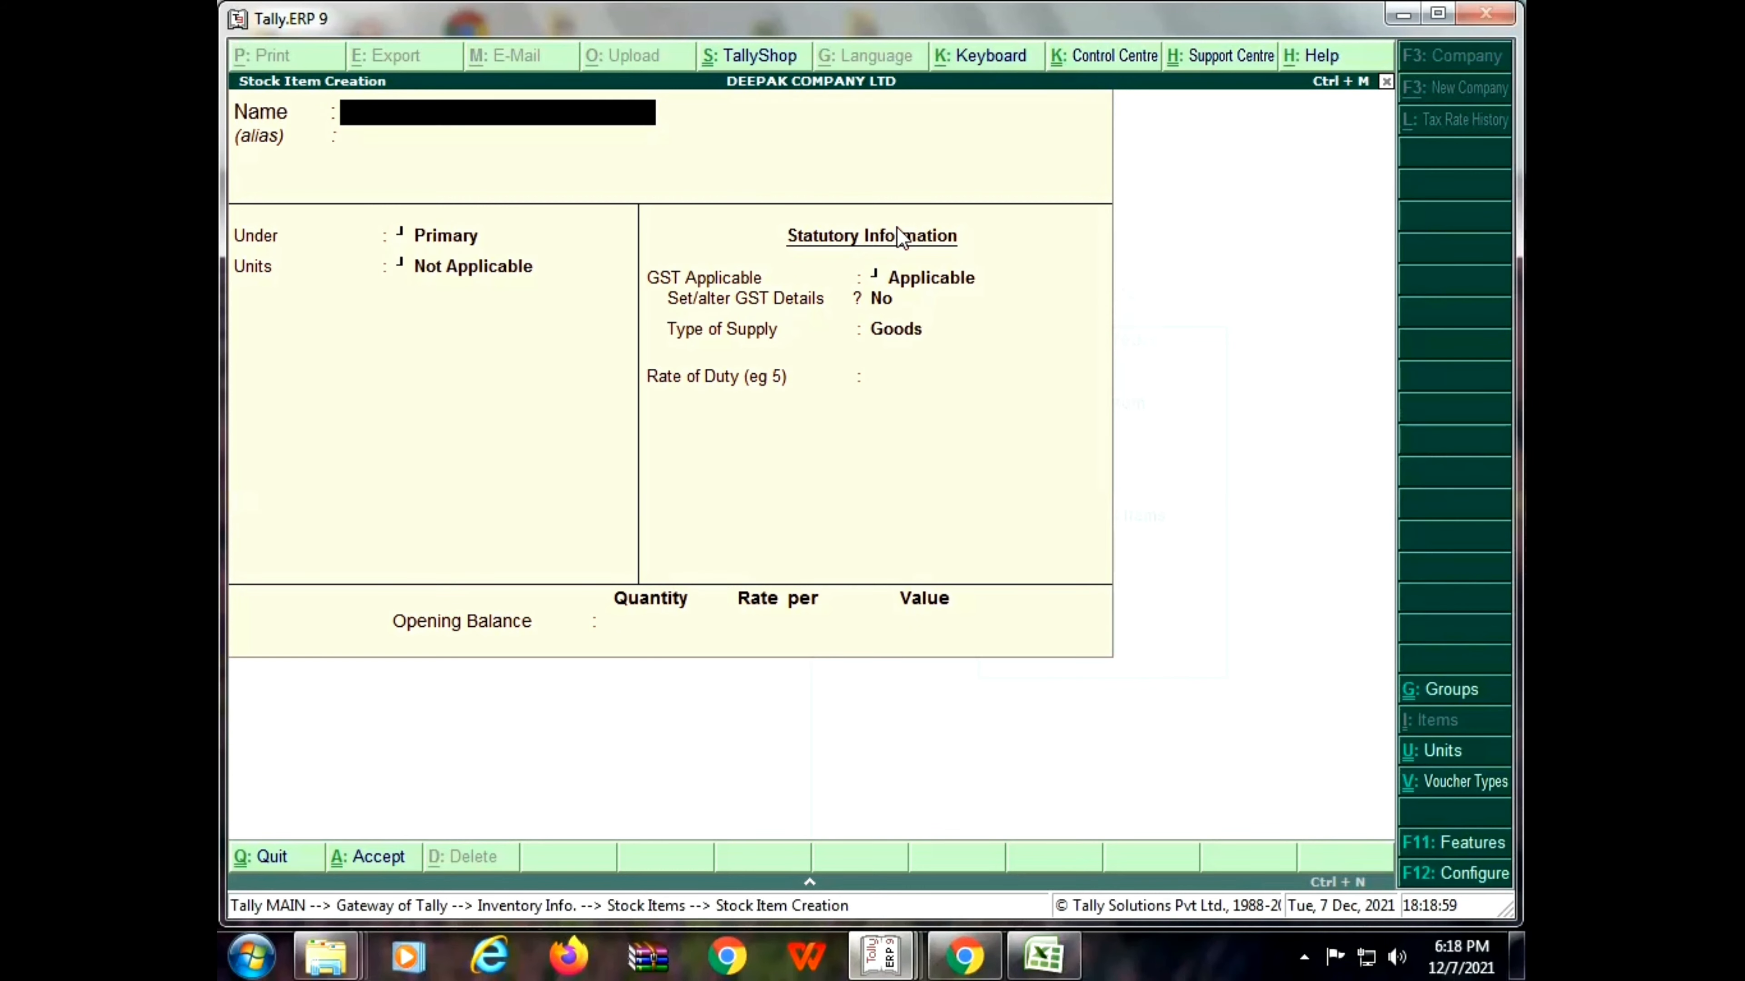
Name the new stock item Real Me Narzo 50 A and leave its alias empty
type("Real")
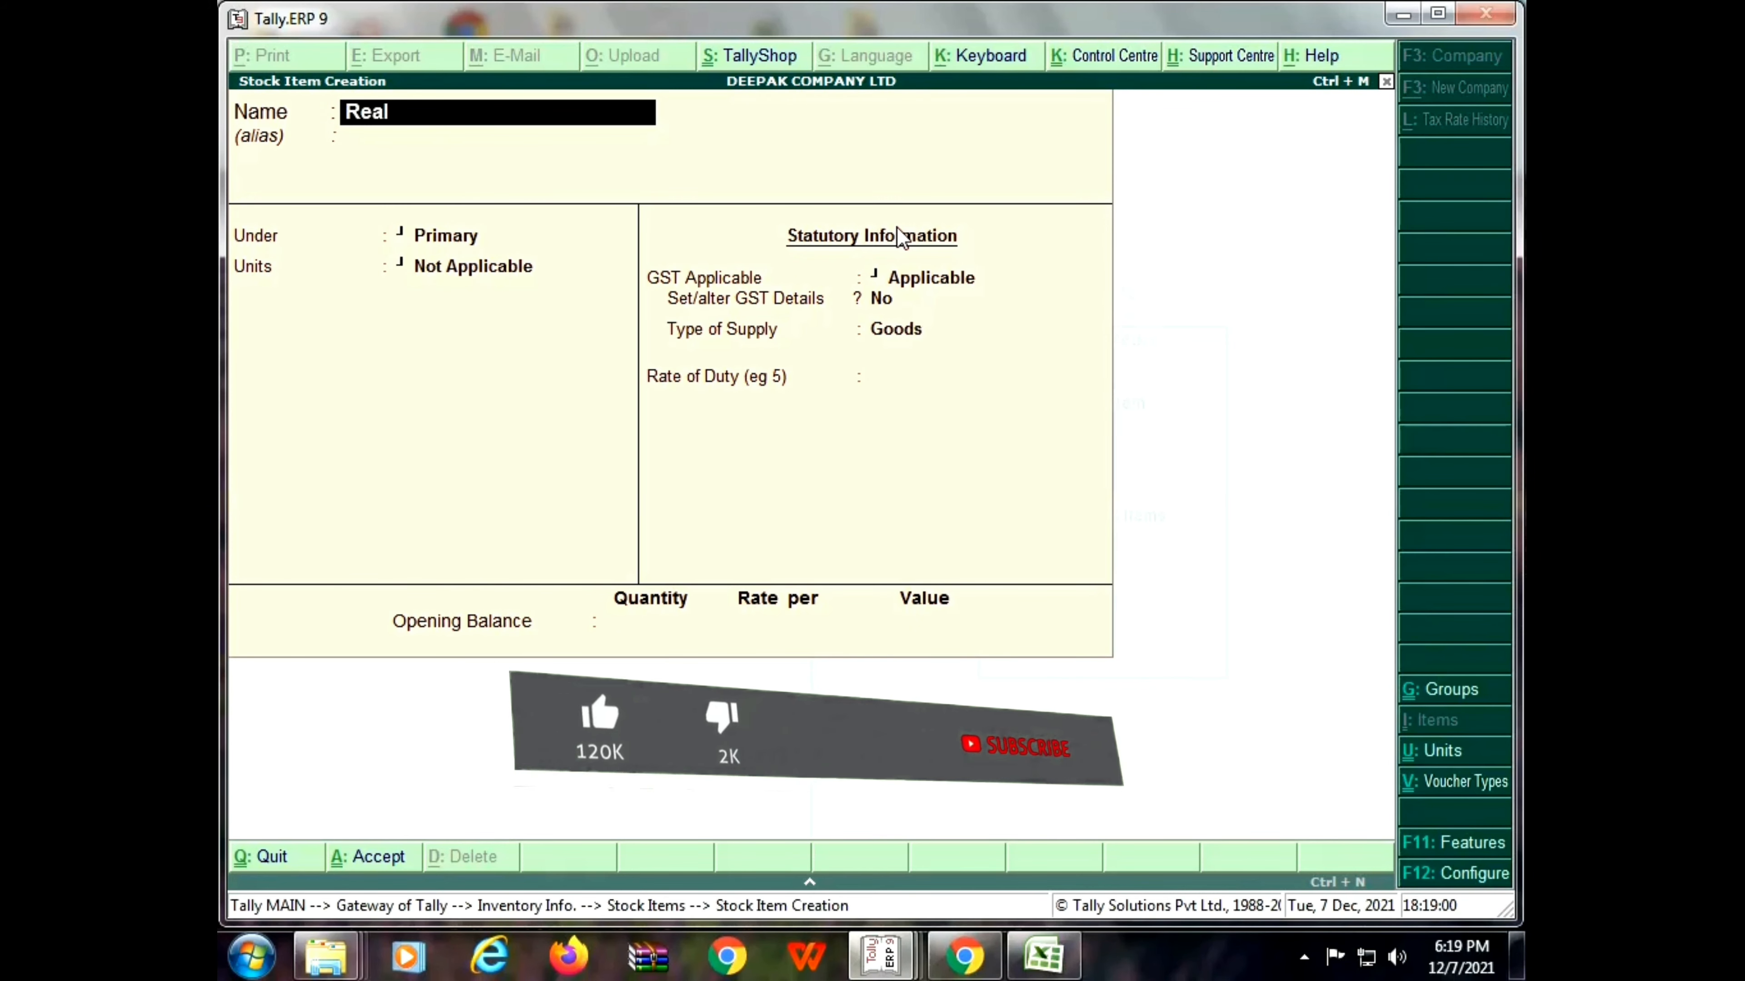
type(" Me")
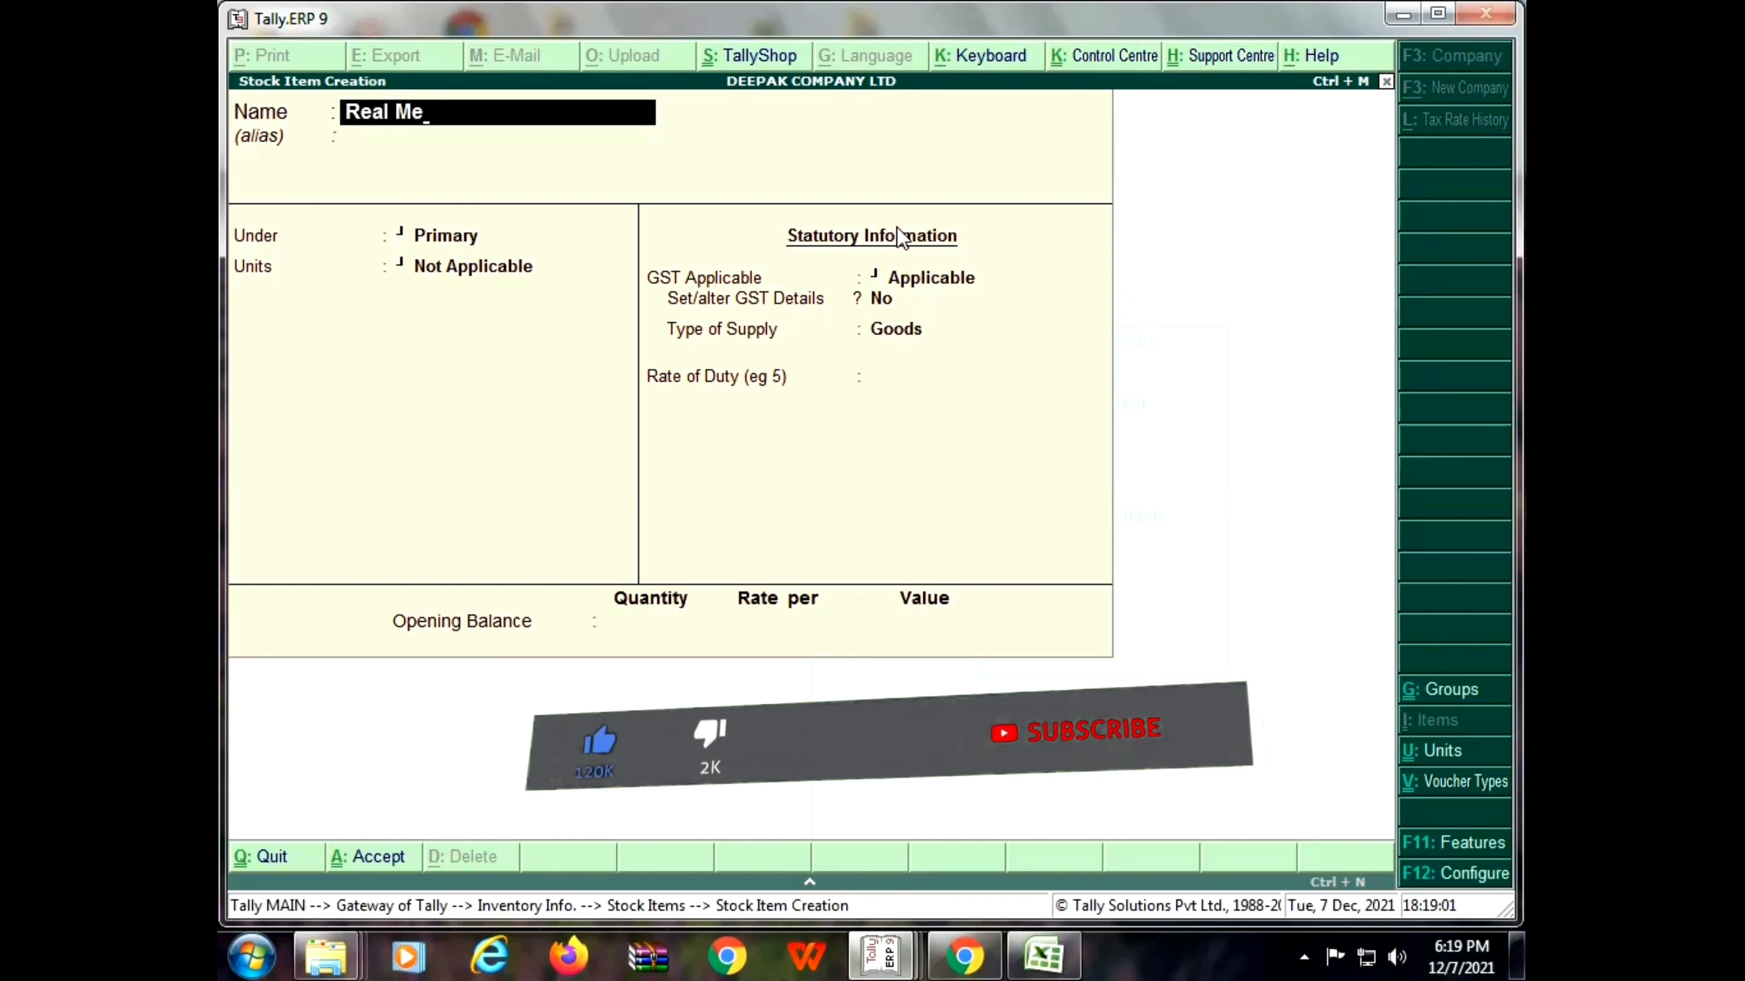
type(" N")
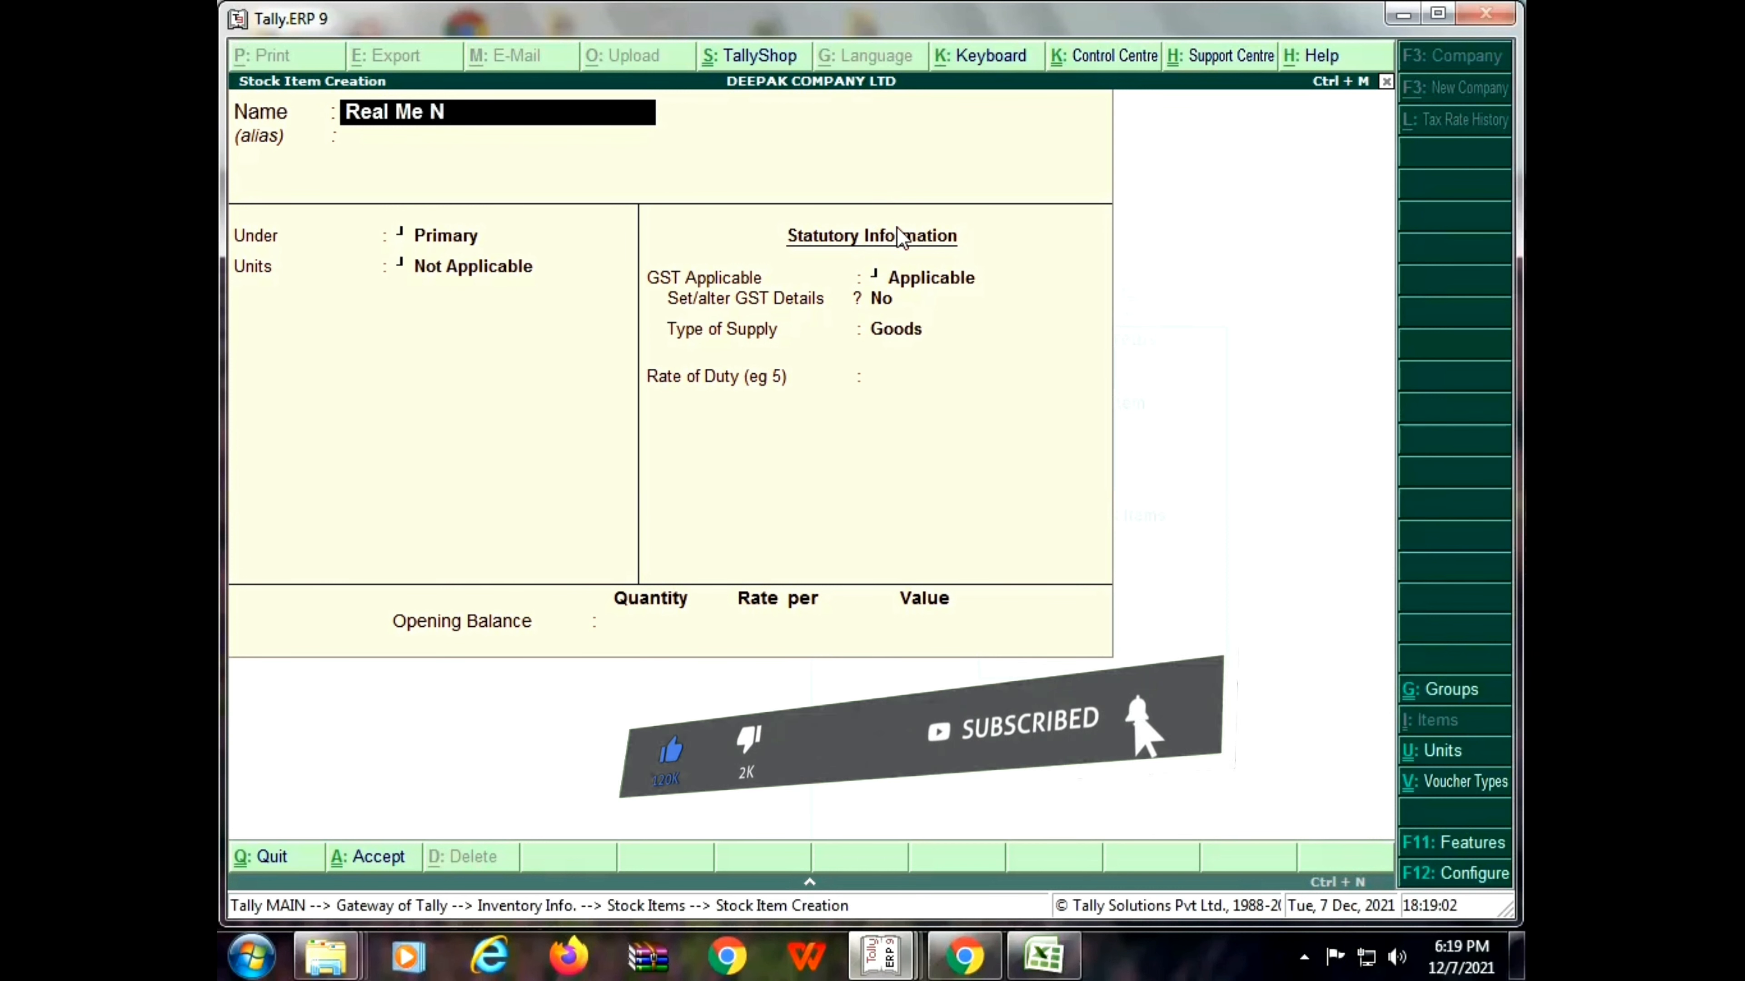
type("arzo")
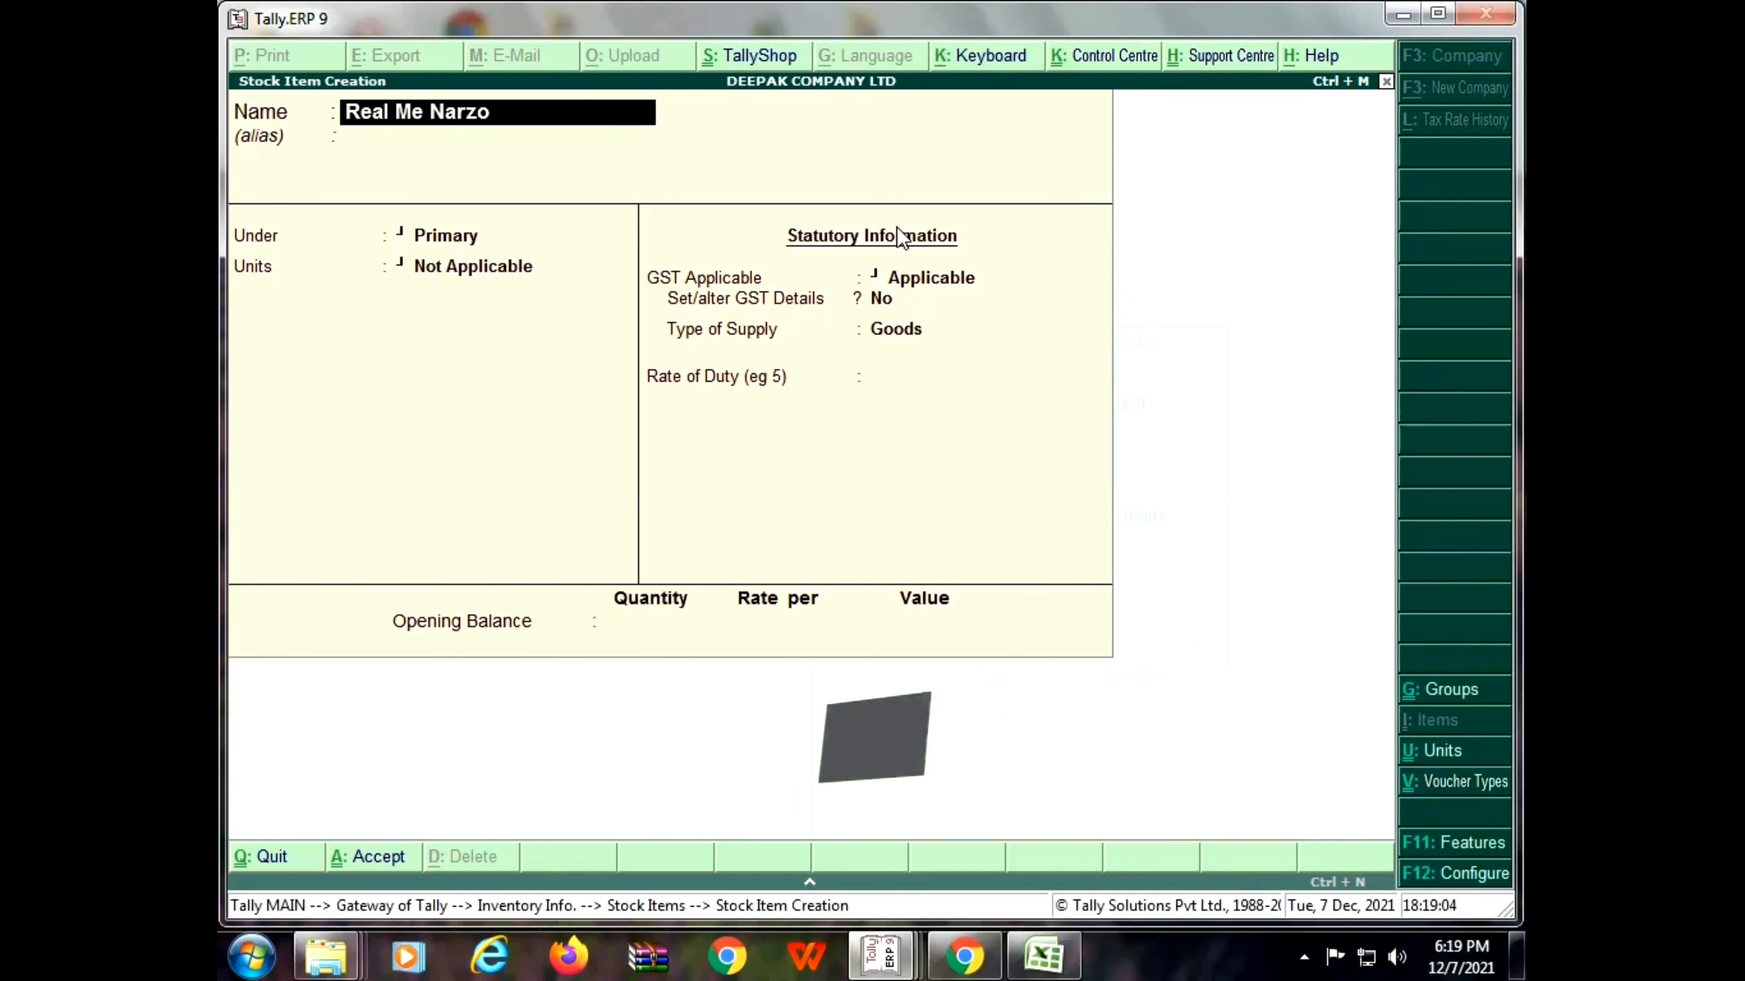
type(" 50a")
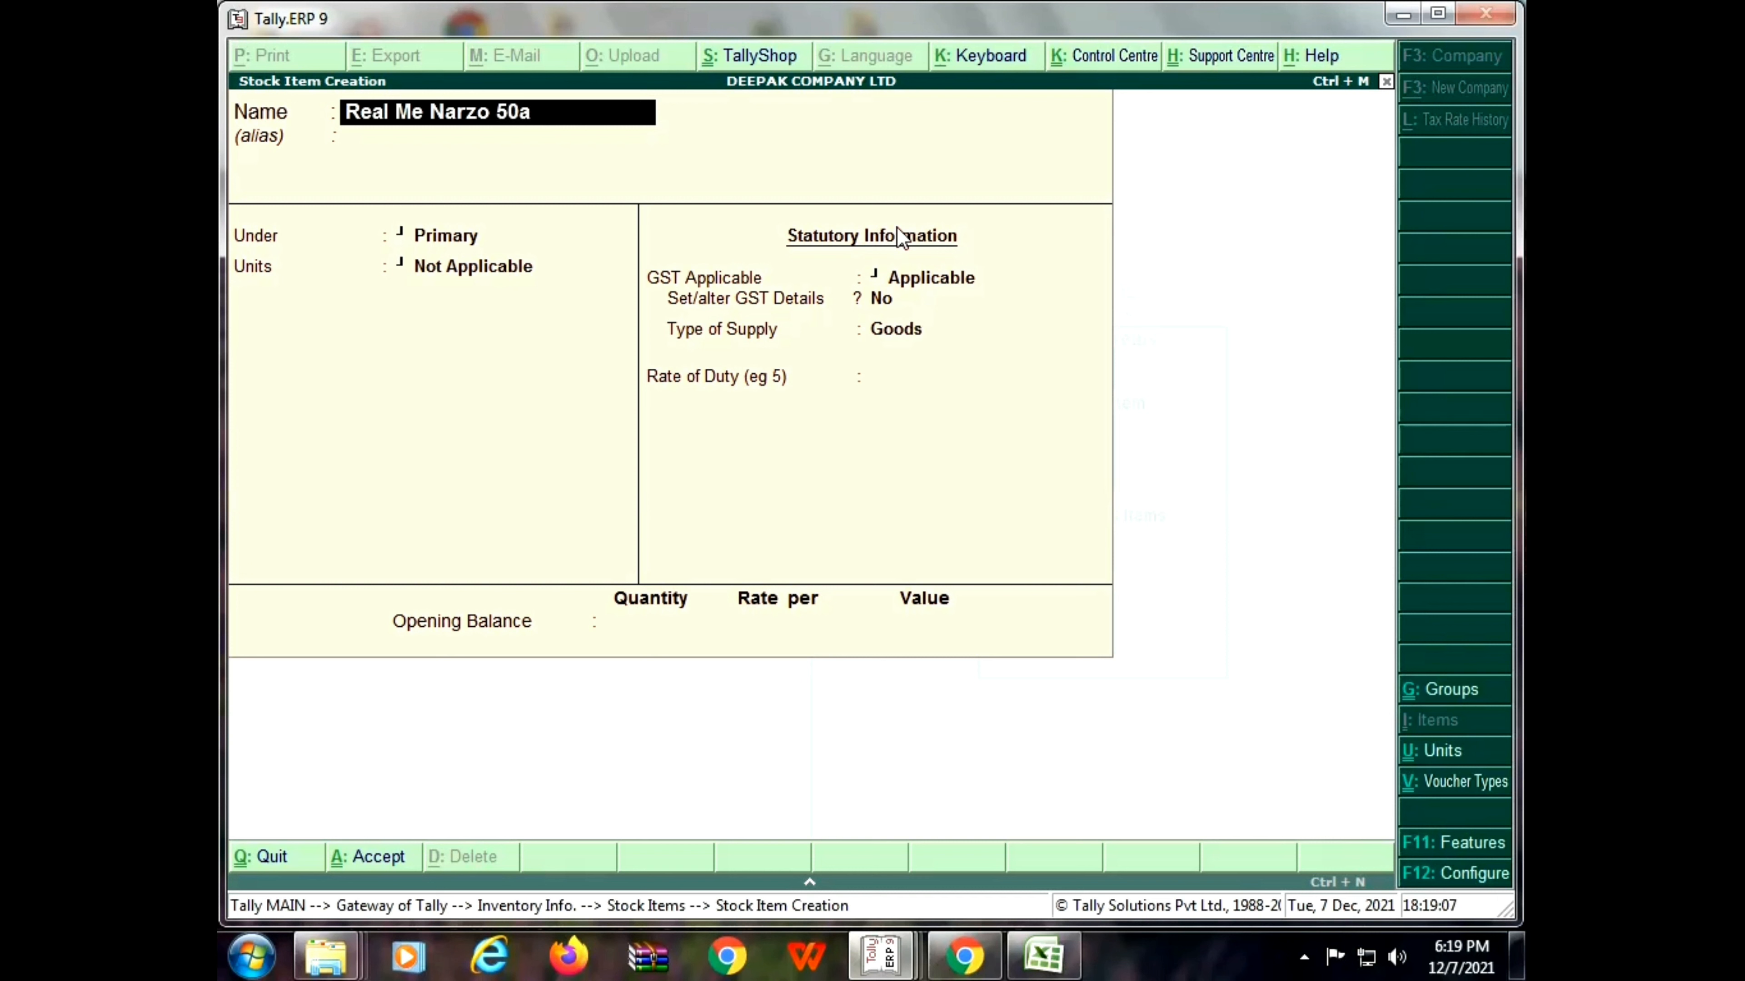
key("BackSpace")
type("a")
key("BackSpace")
type("A")
key("Return")
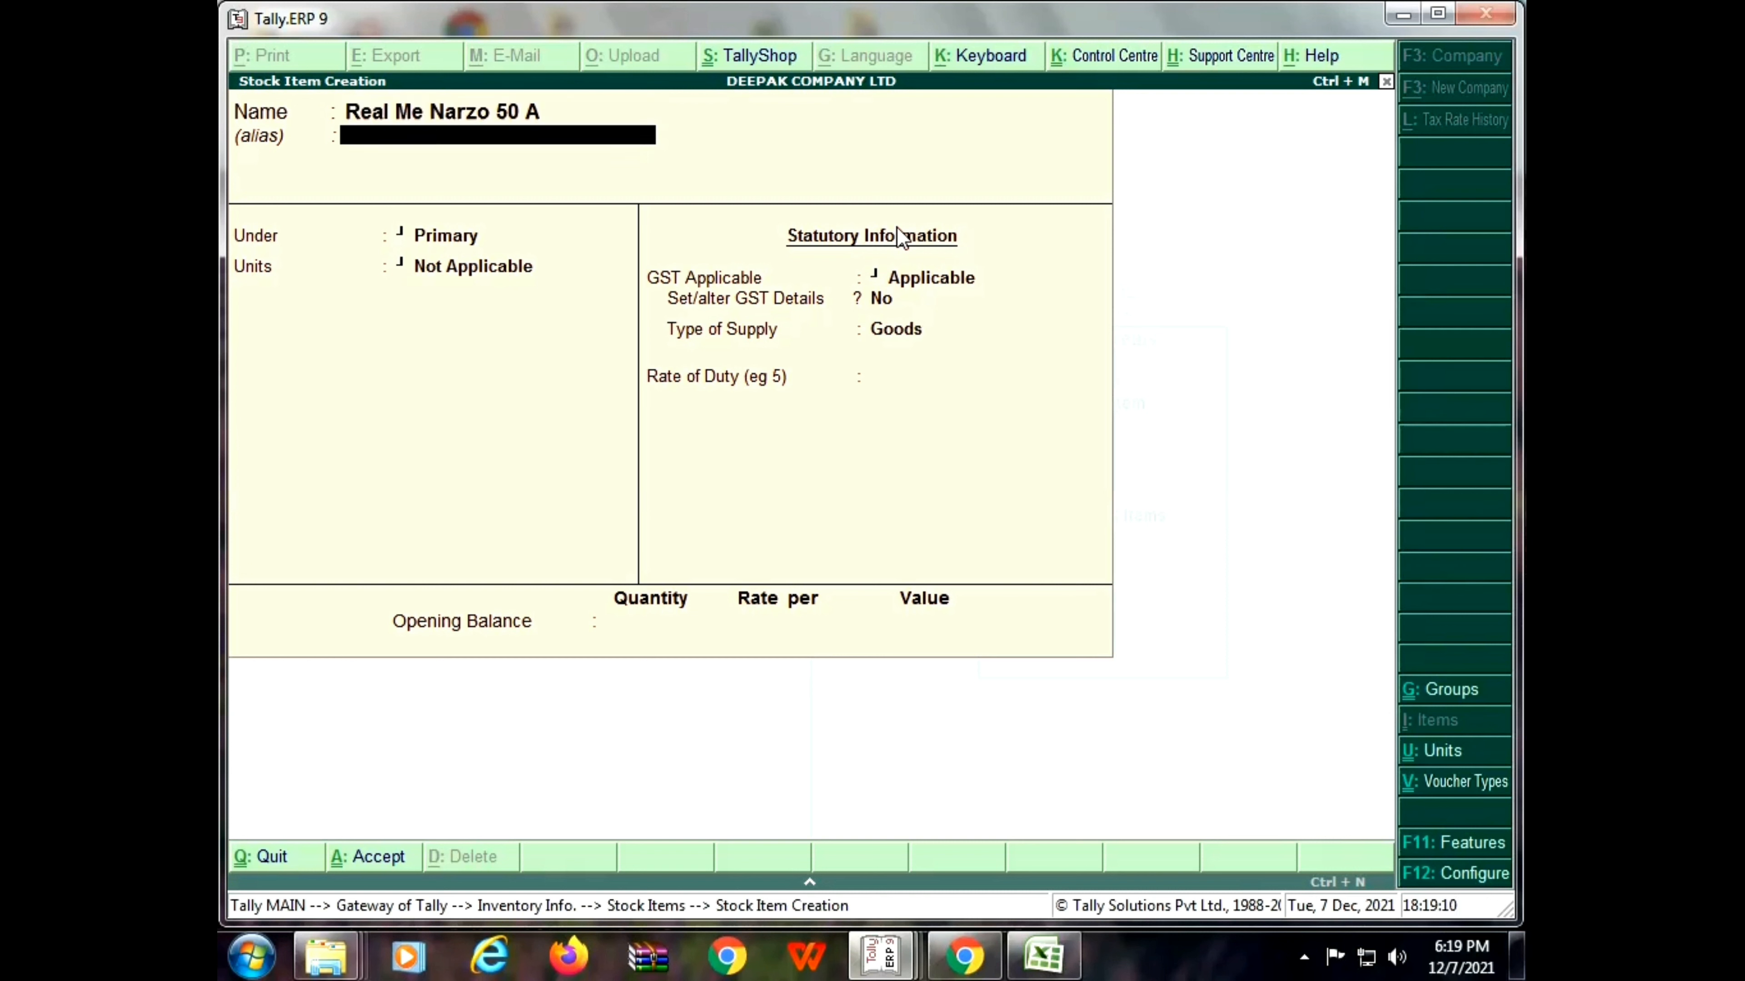
key("Return")
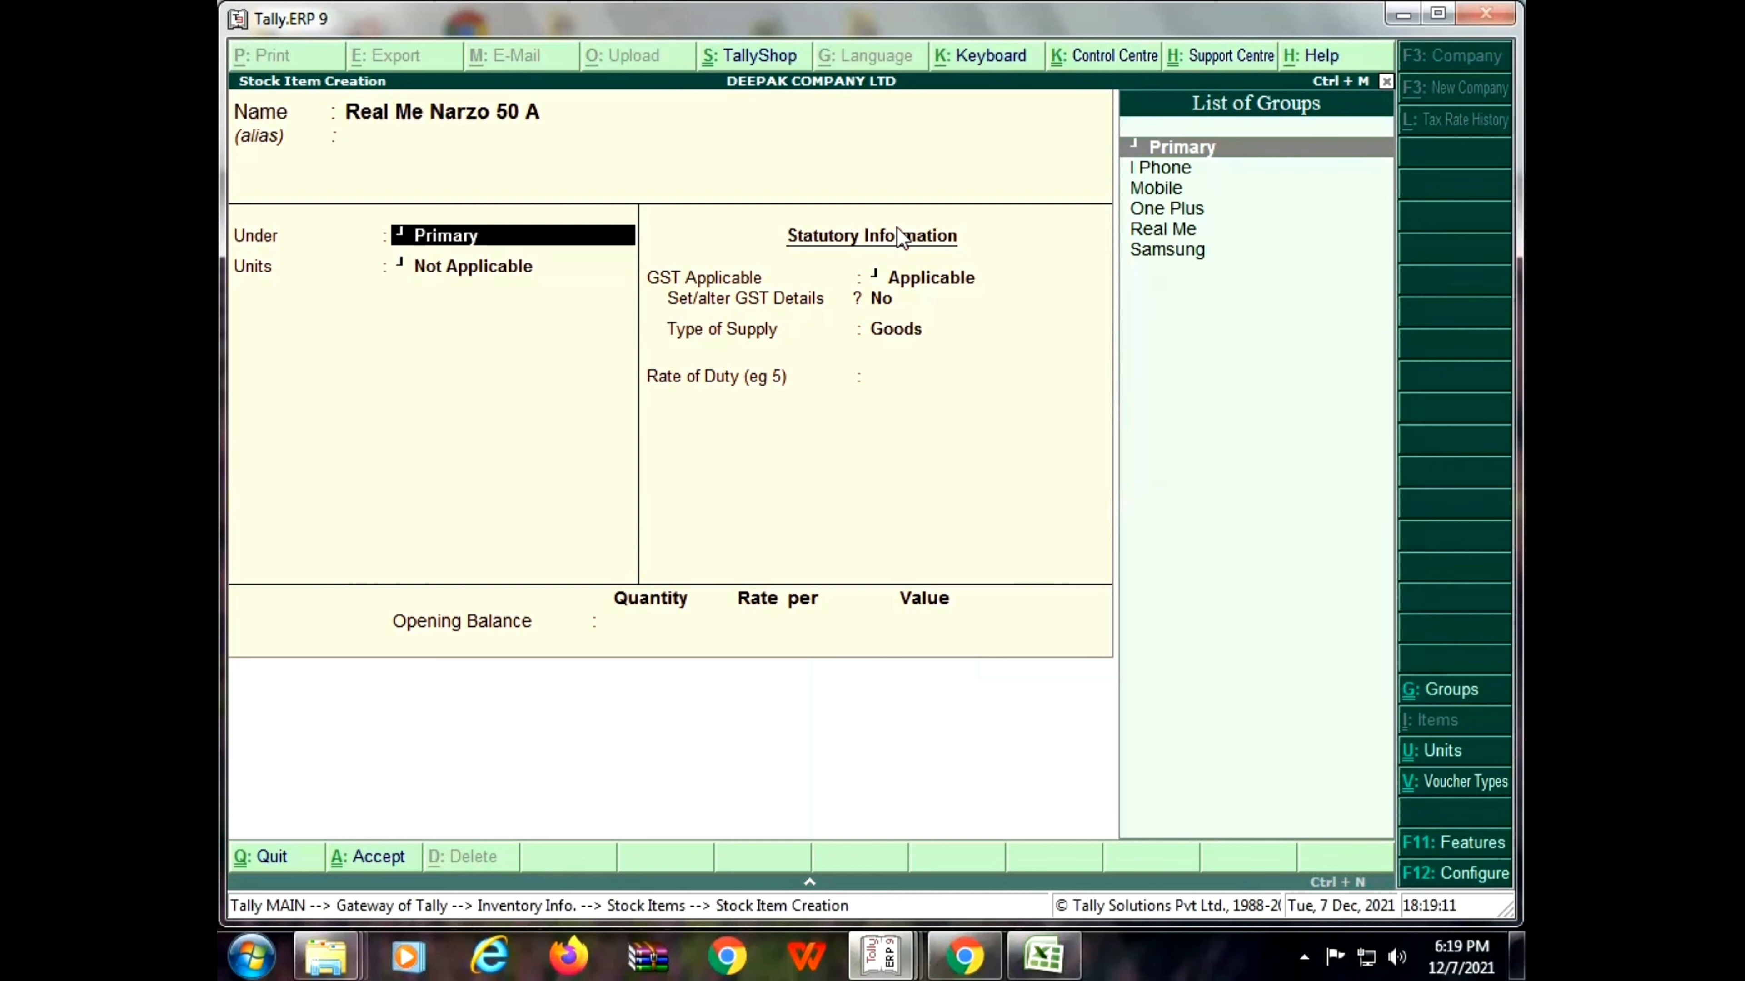
Place the Real Me Narzo 50 A item under the Real Me group with unit Nos
type("Re")
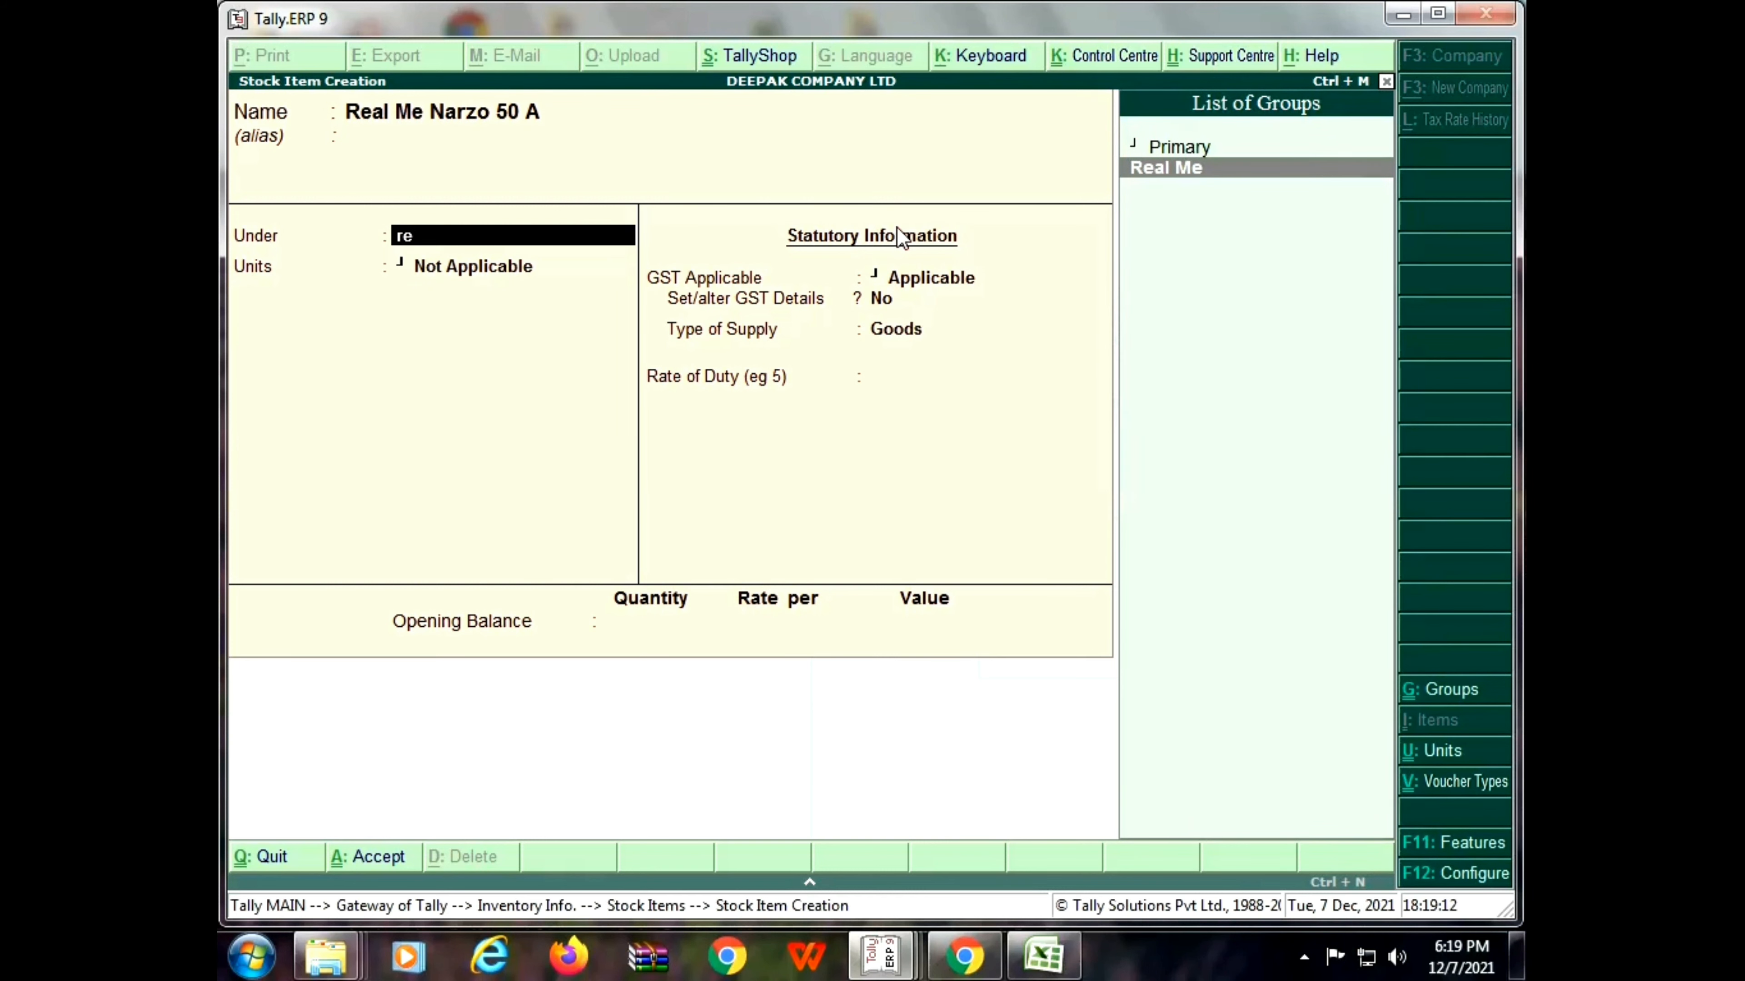
key("Return")
key("Down")
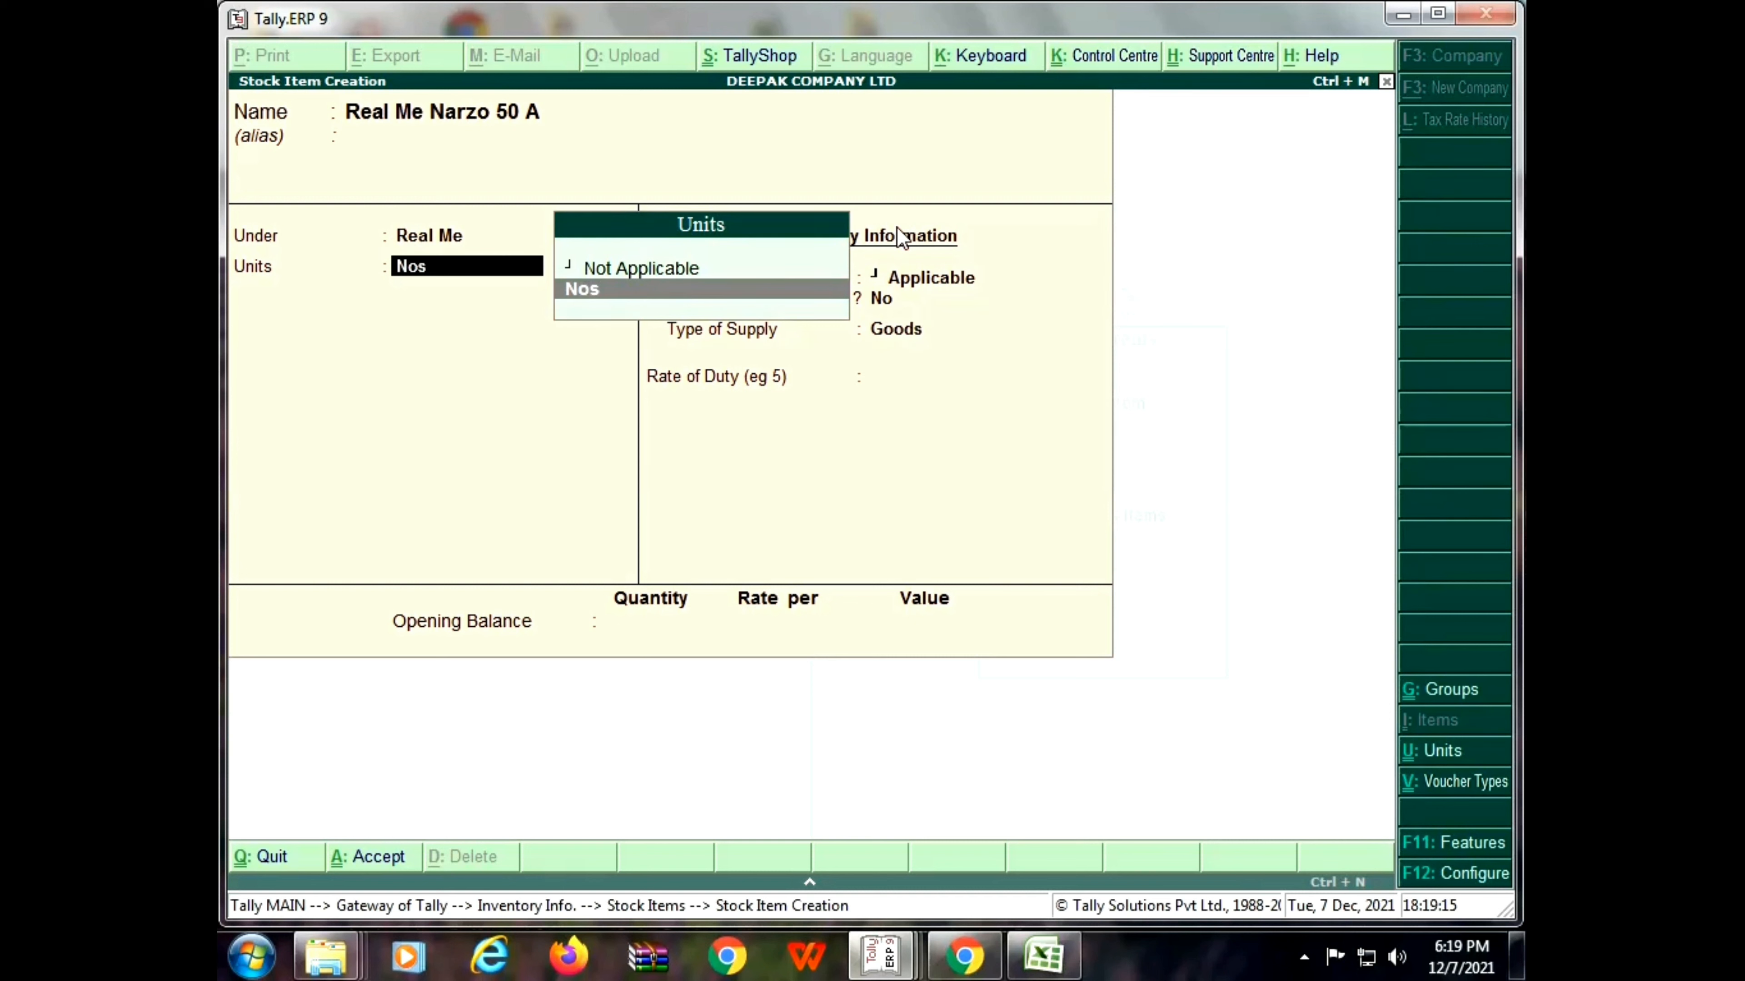
key("Return")
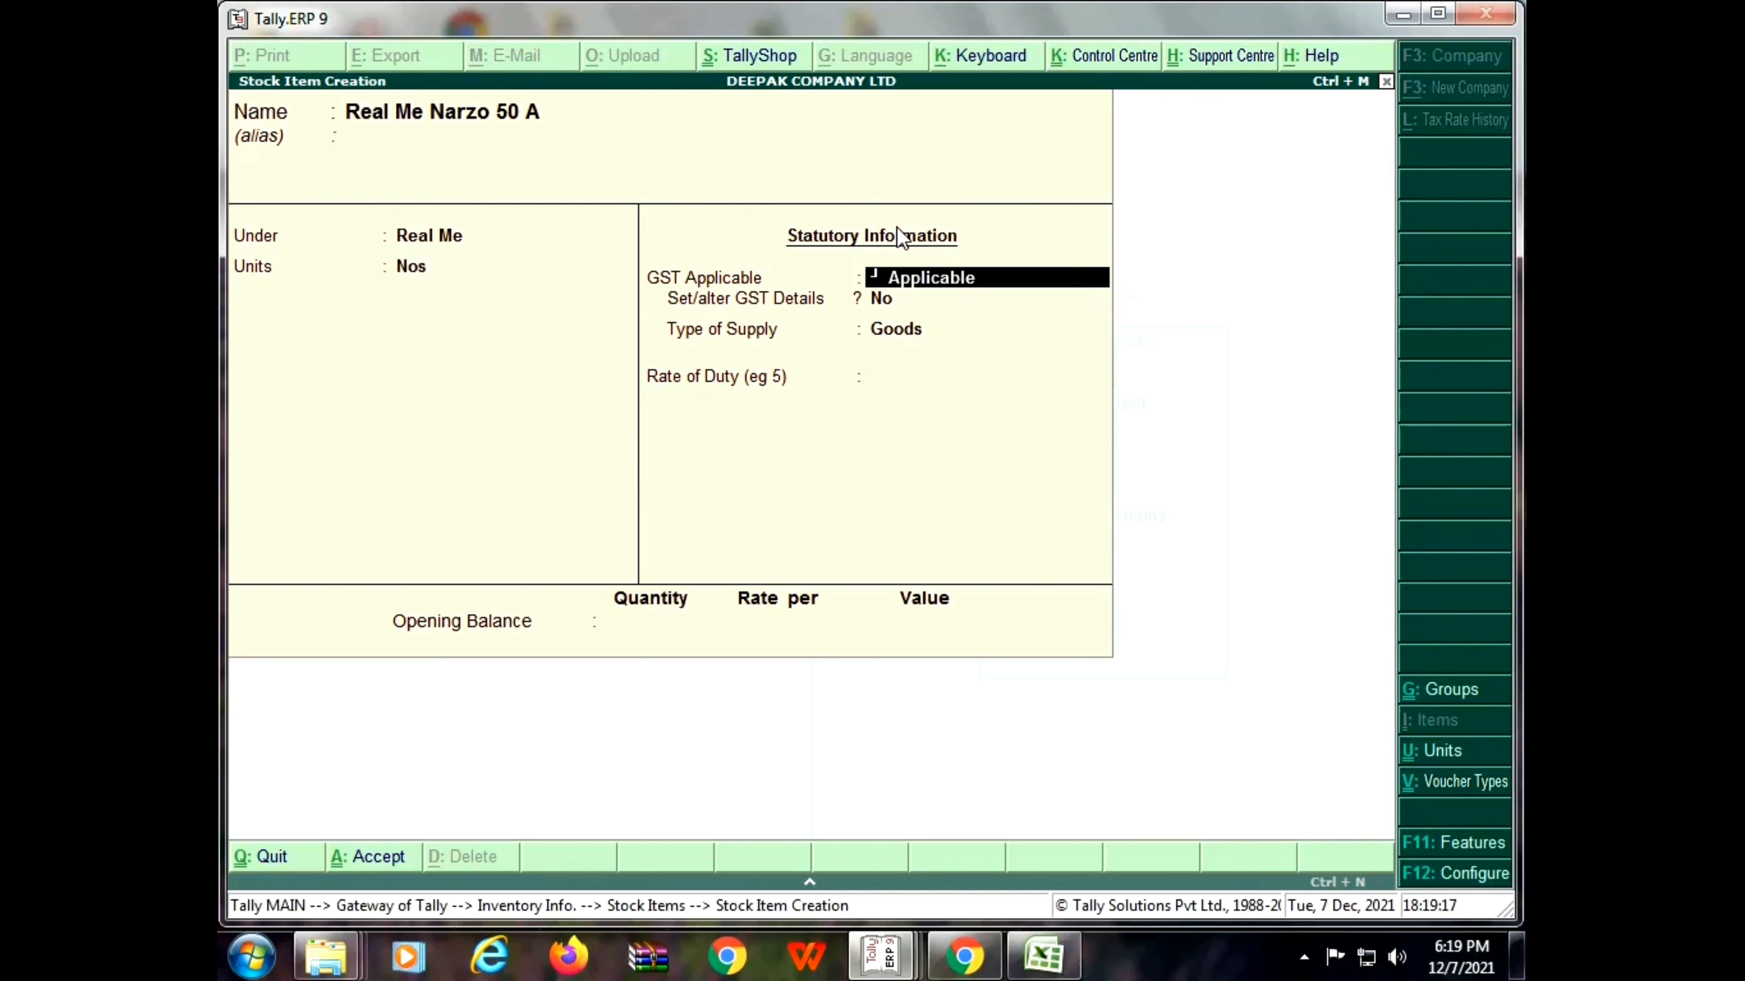
Save the Real Me Narzo 50 A item with GST applicable, no GST details, supply type Goods, duty rate 0 and no opening balance
key("Return")
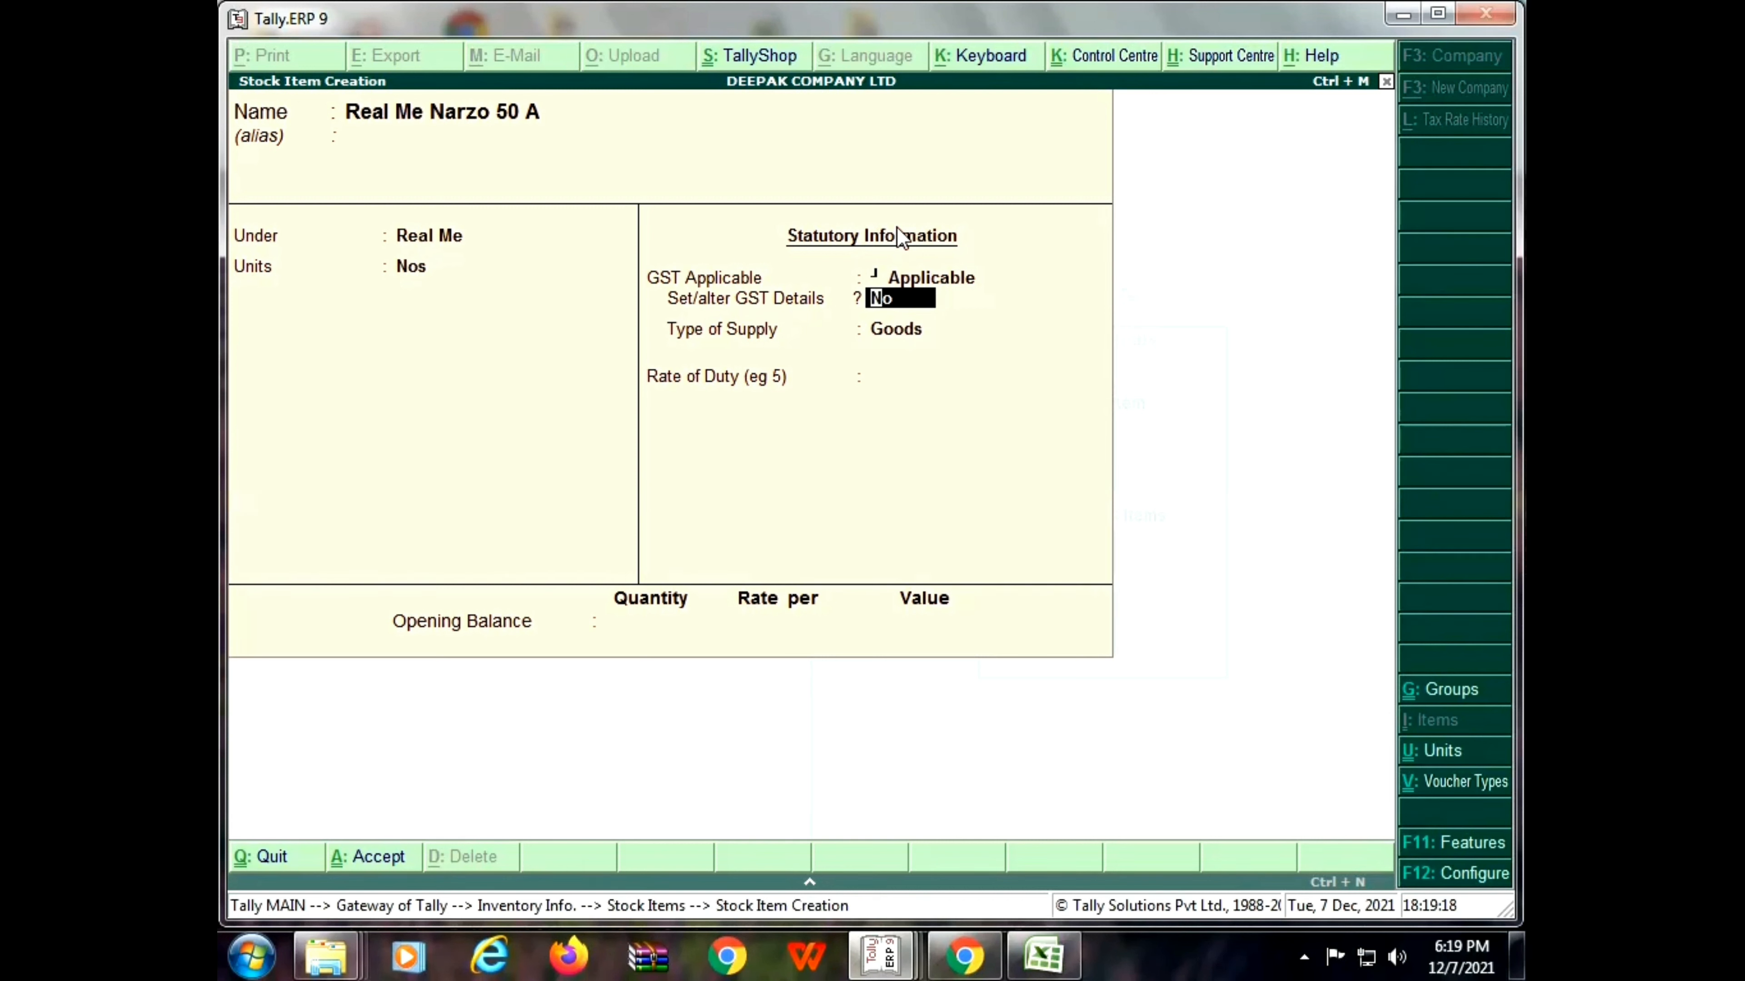
key("Return")
key("Return")
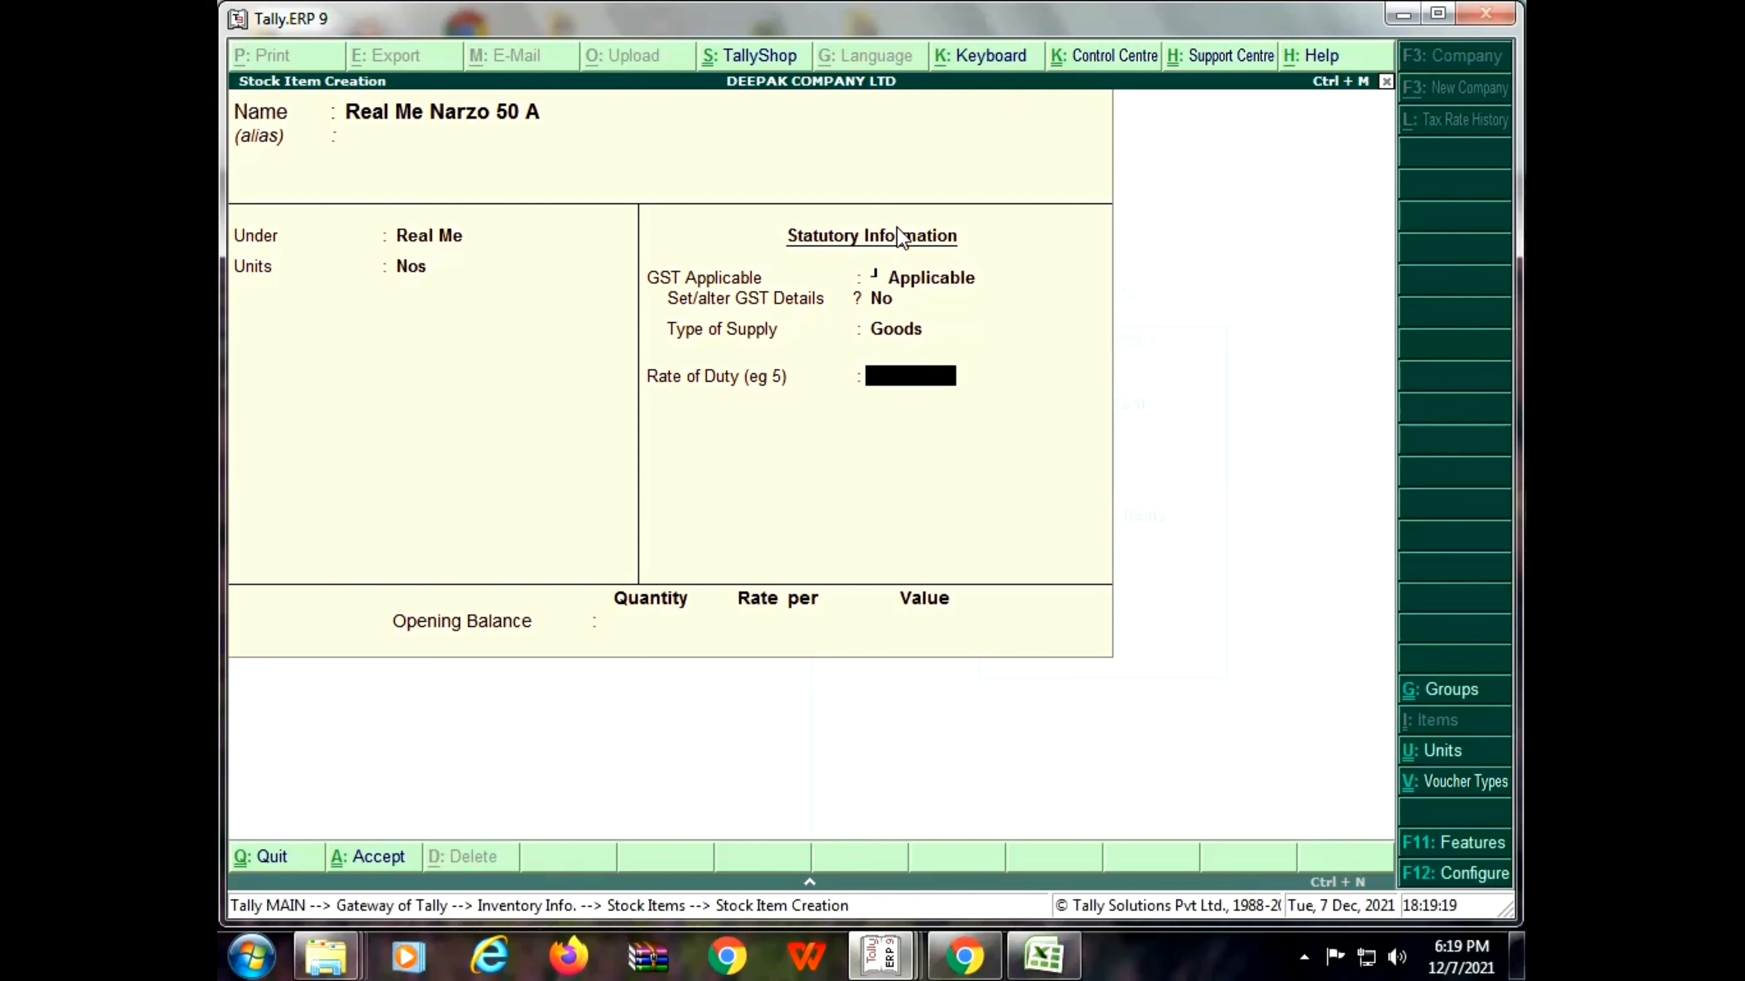
key("Return")
key("Return")
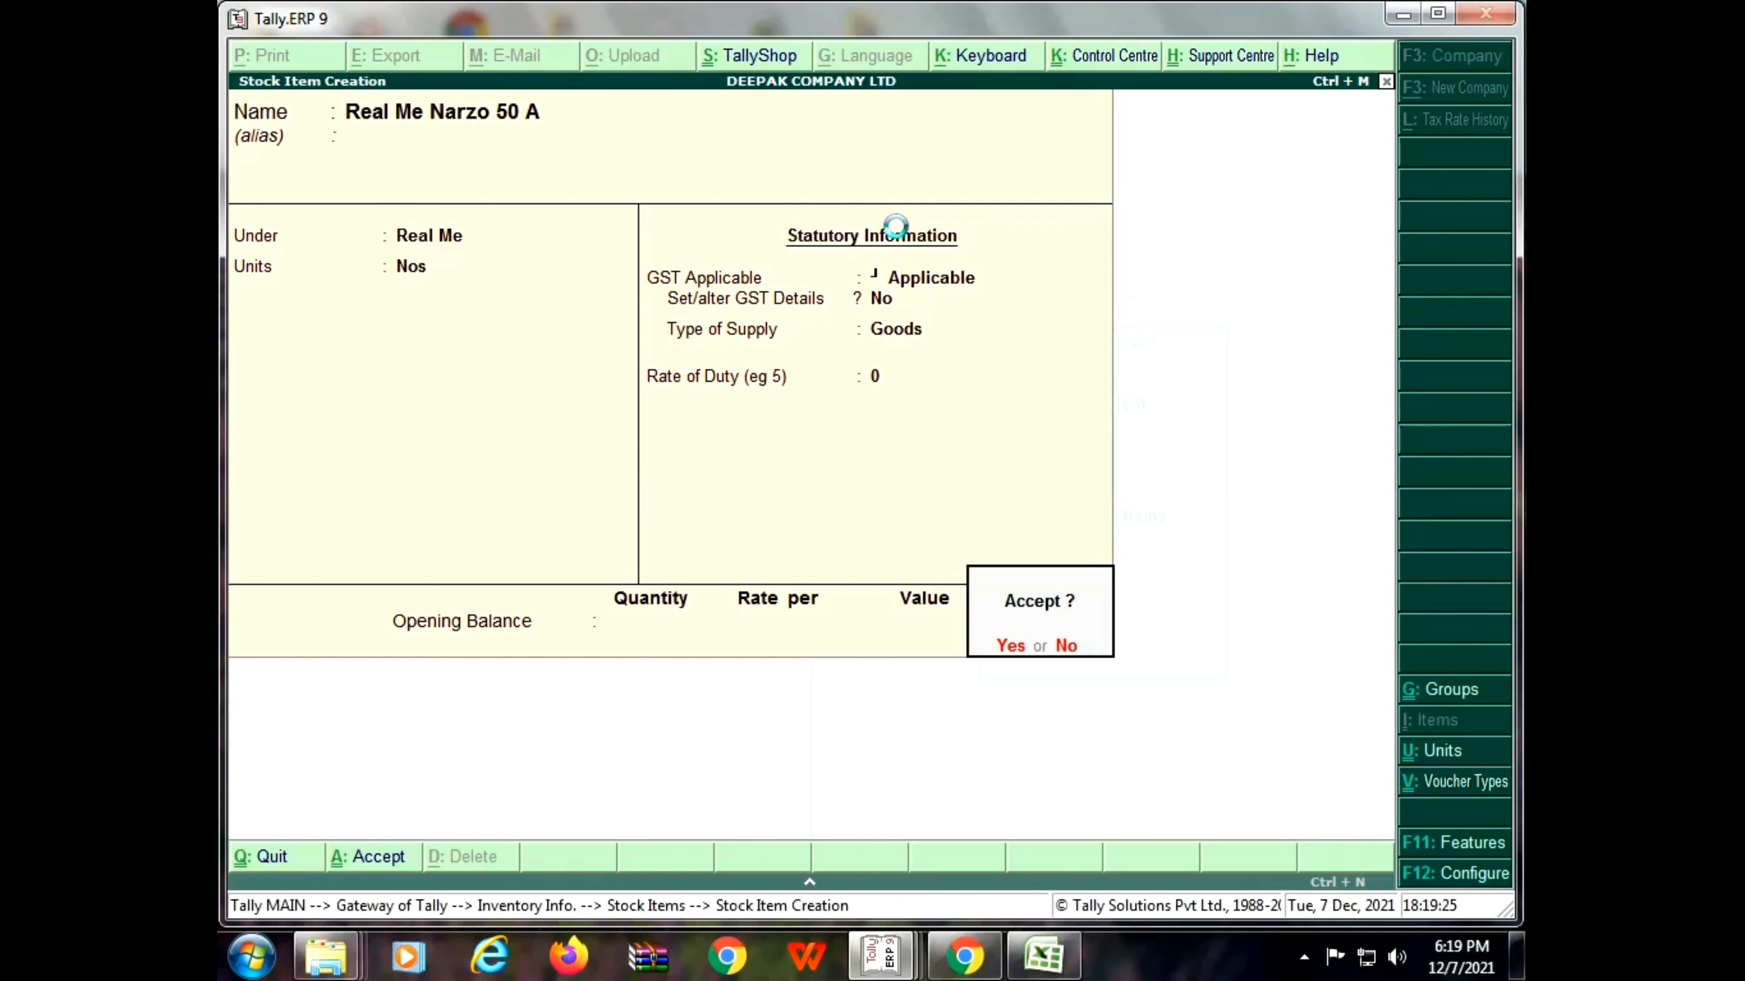
key("Return")
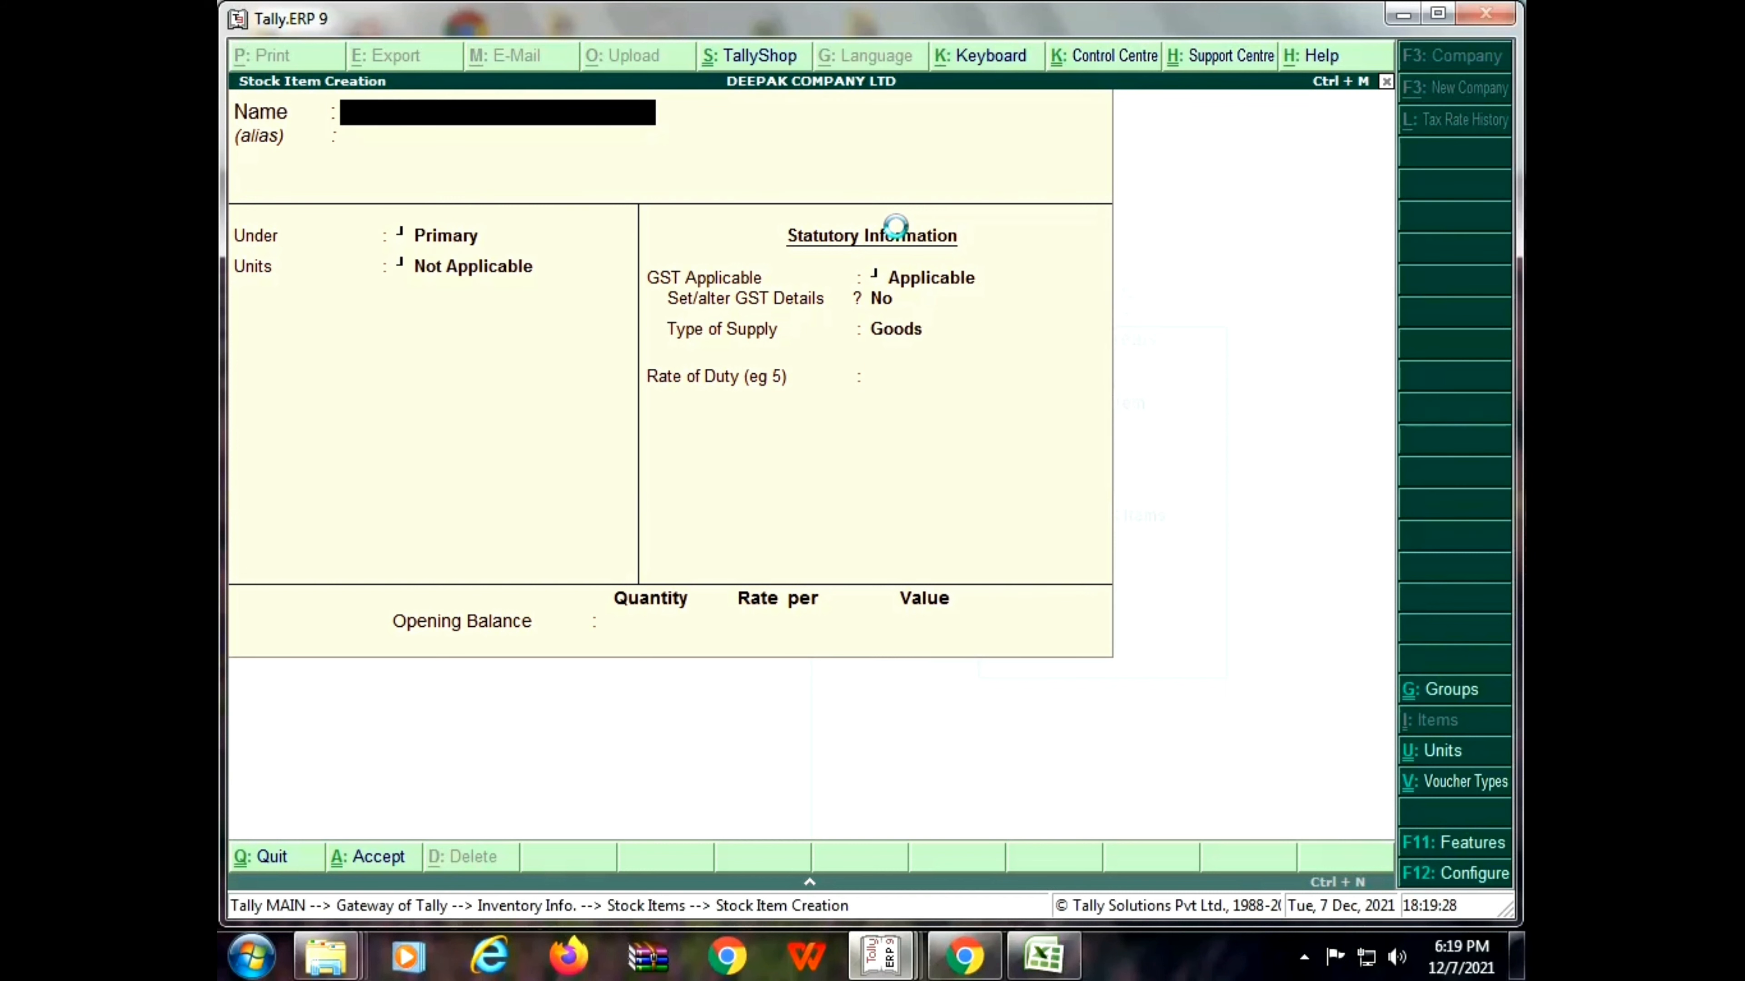
Enter a stock item named I Phone 11 without an alias, under the I Phone group with unit Nos
type("I Phone")
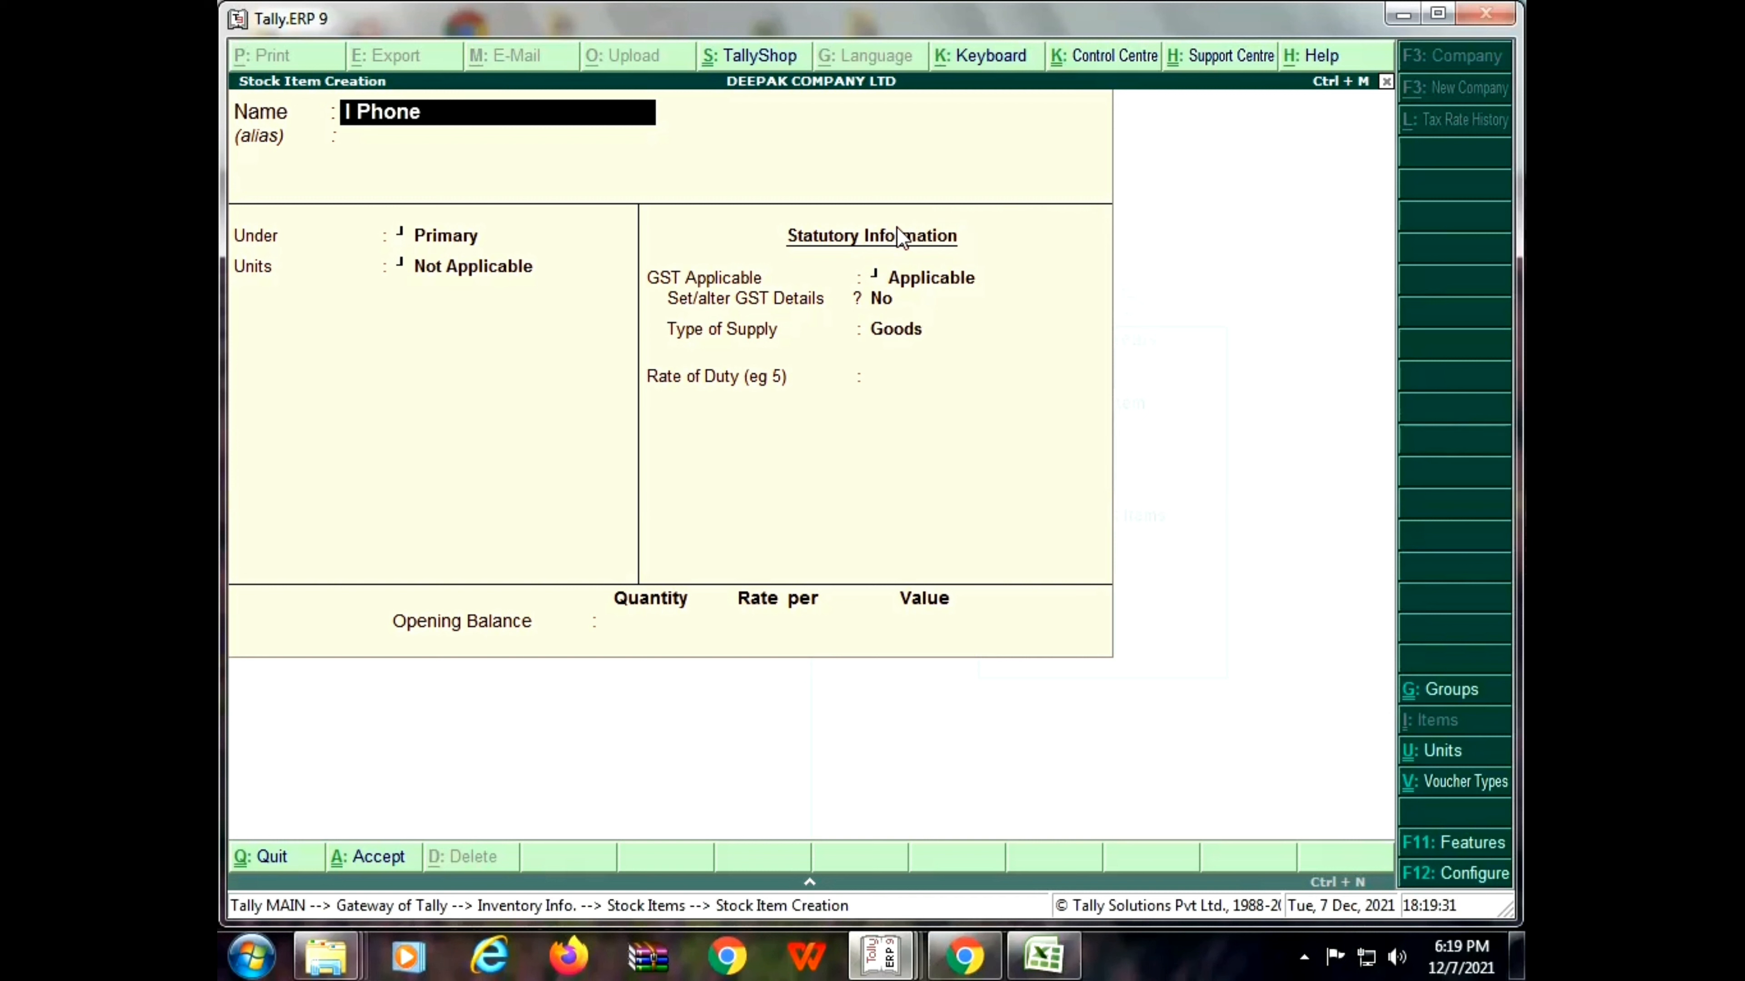
type(" 11")
key("Return")
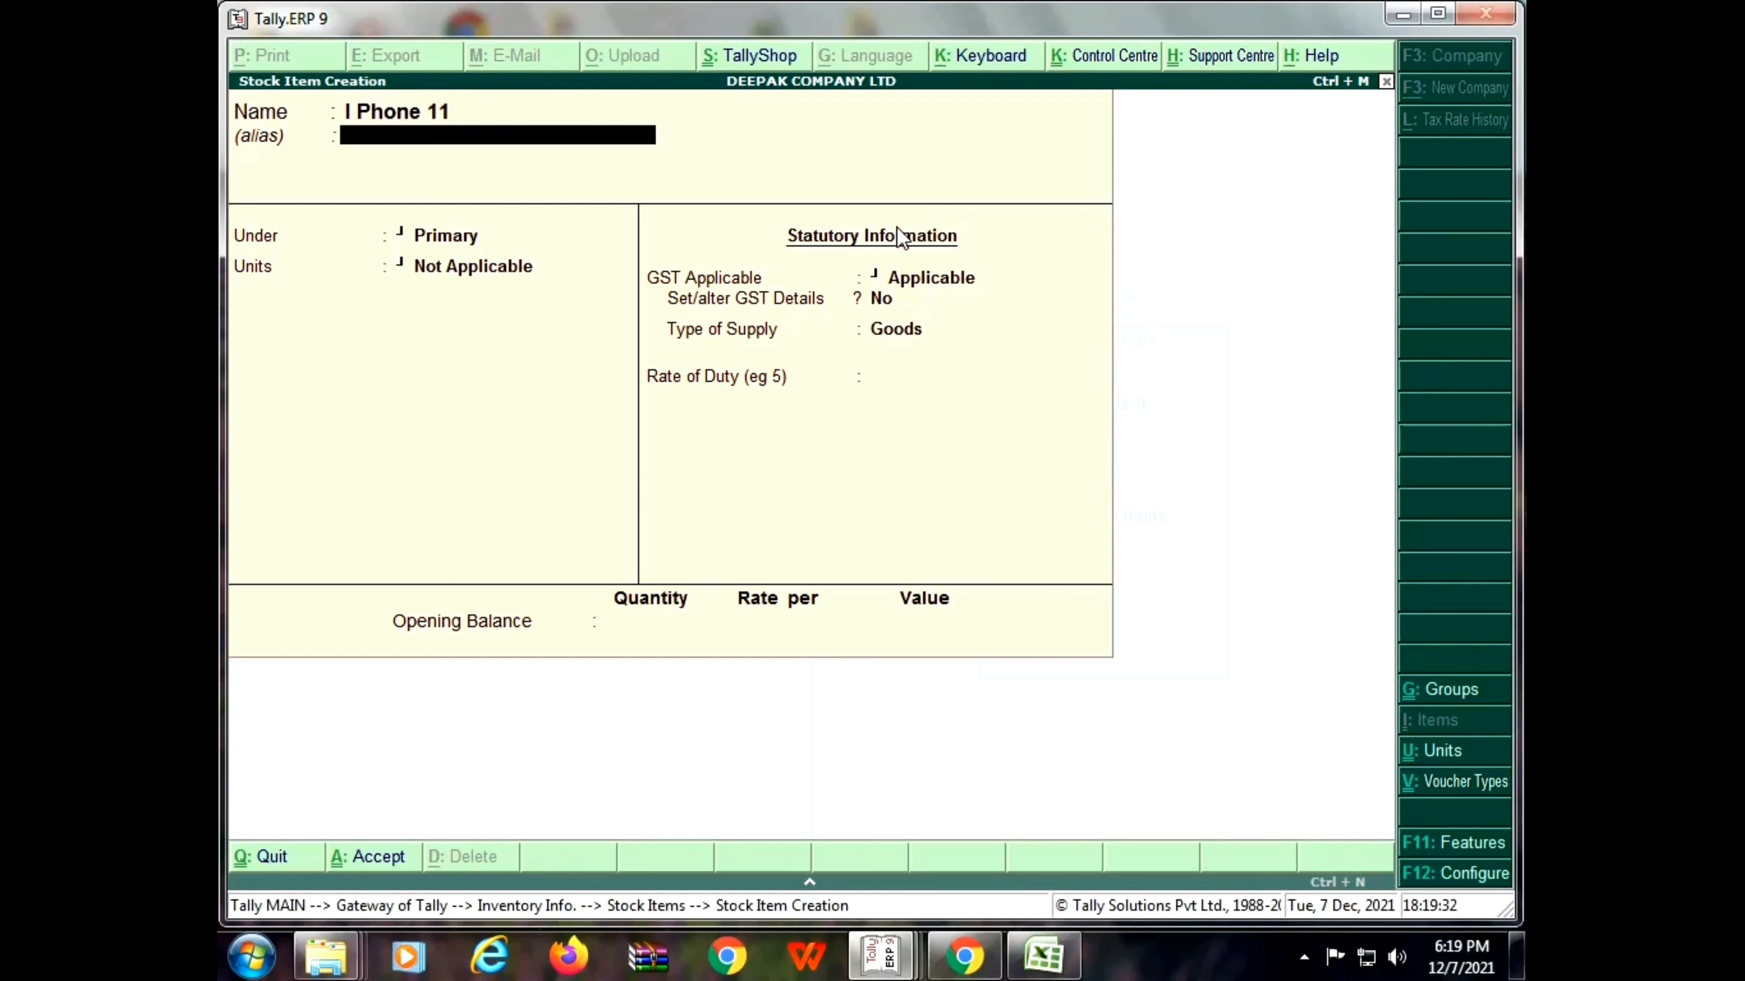
key("Return")
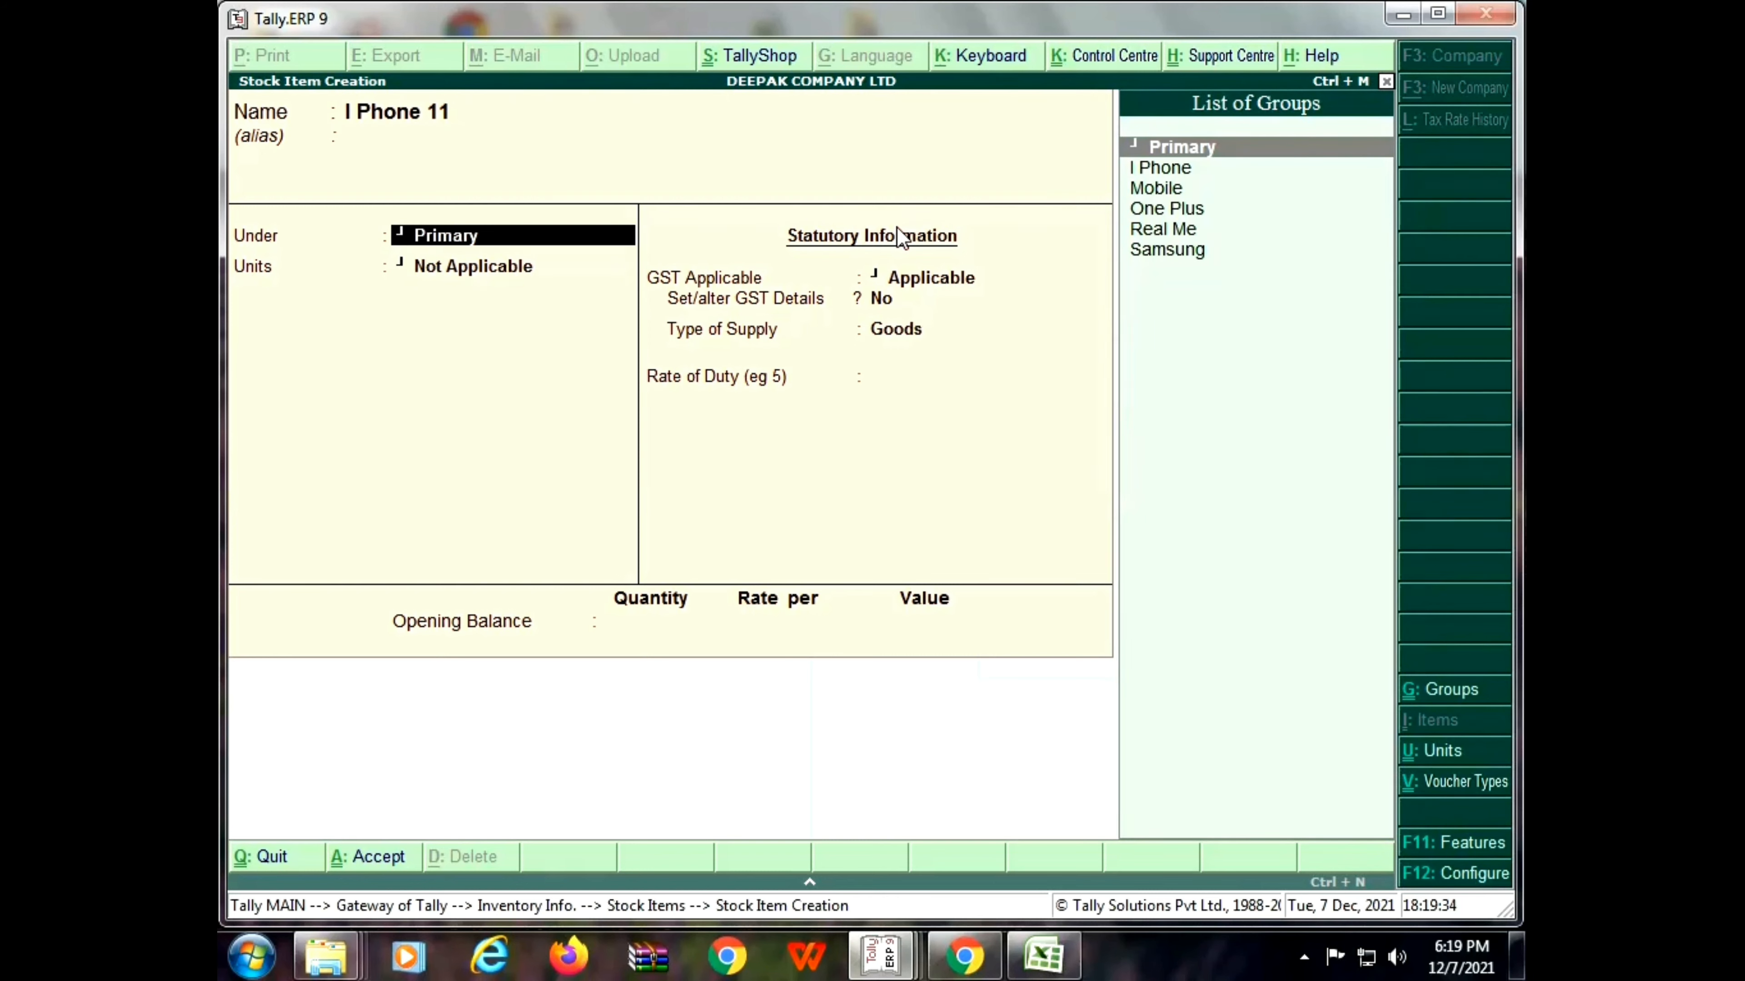
type("I")
key("Return")
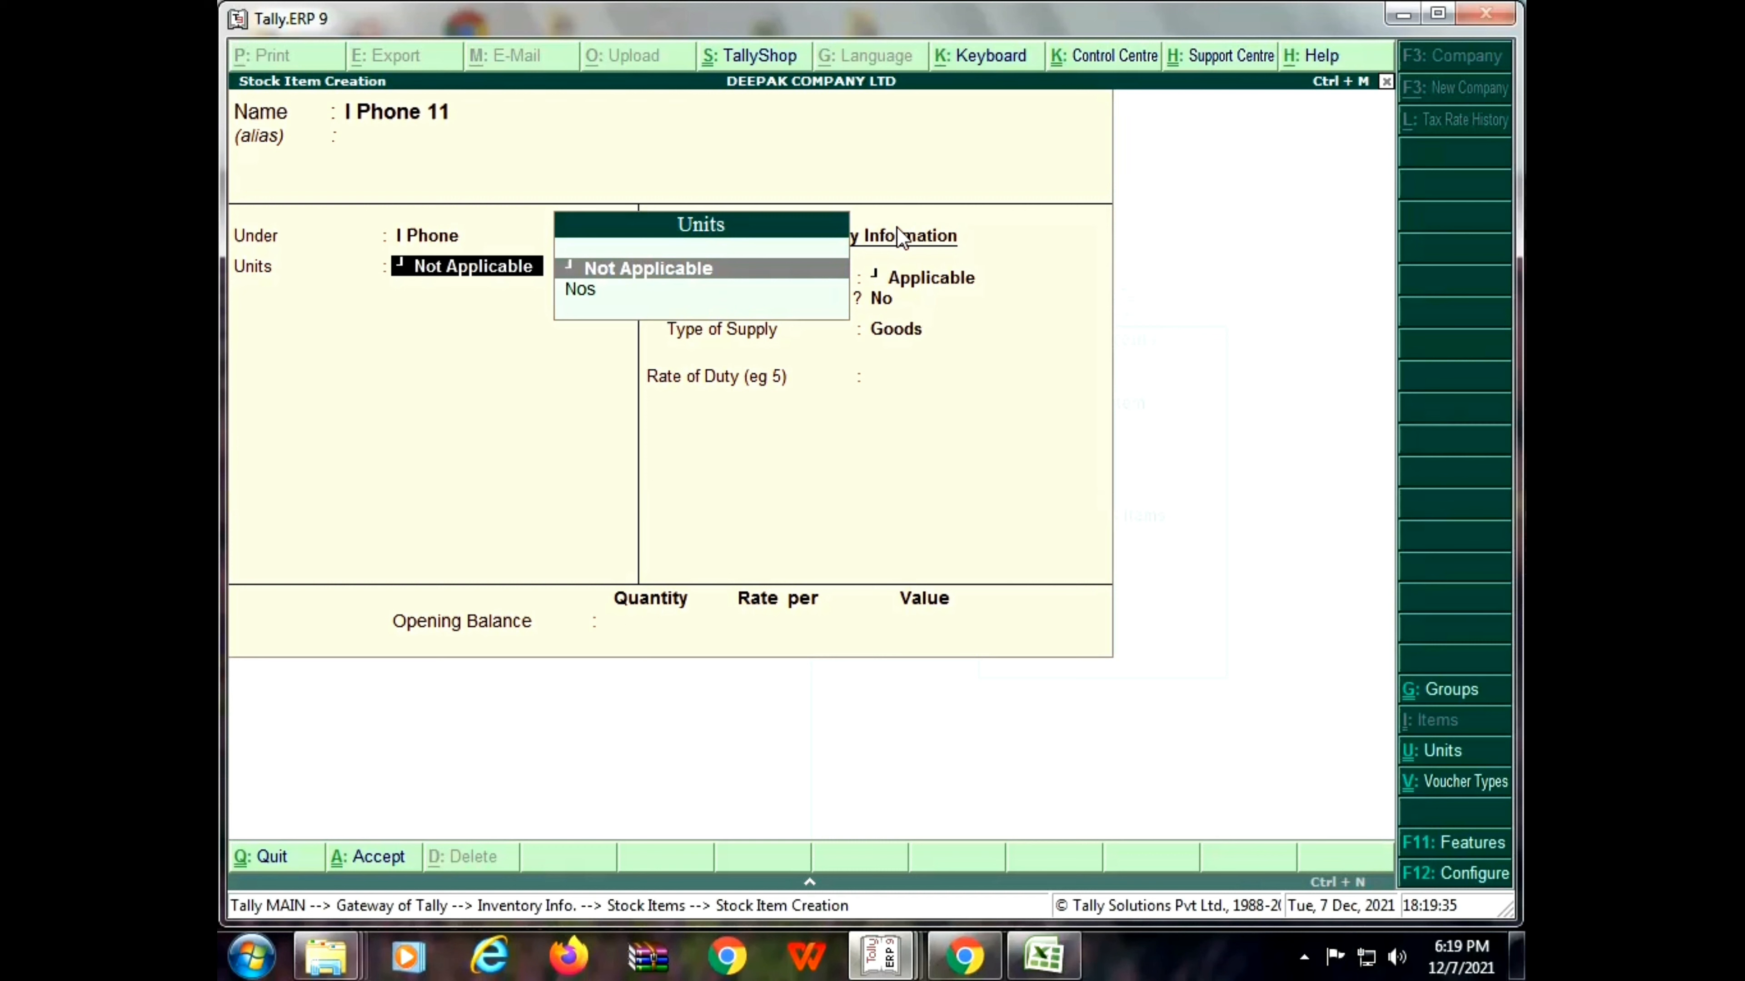
key("Down")
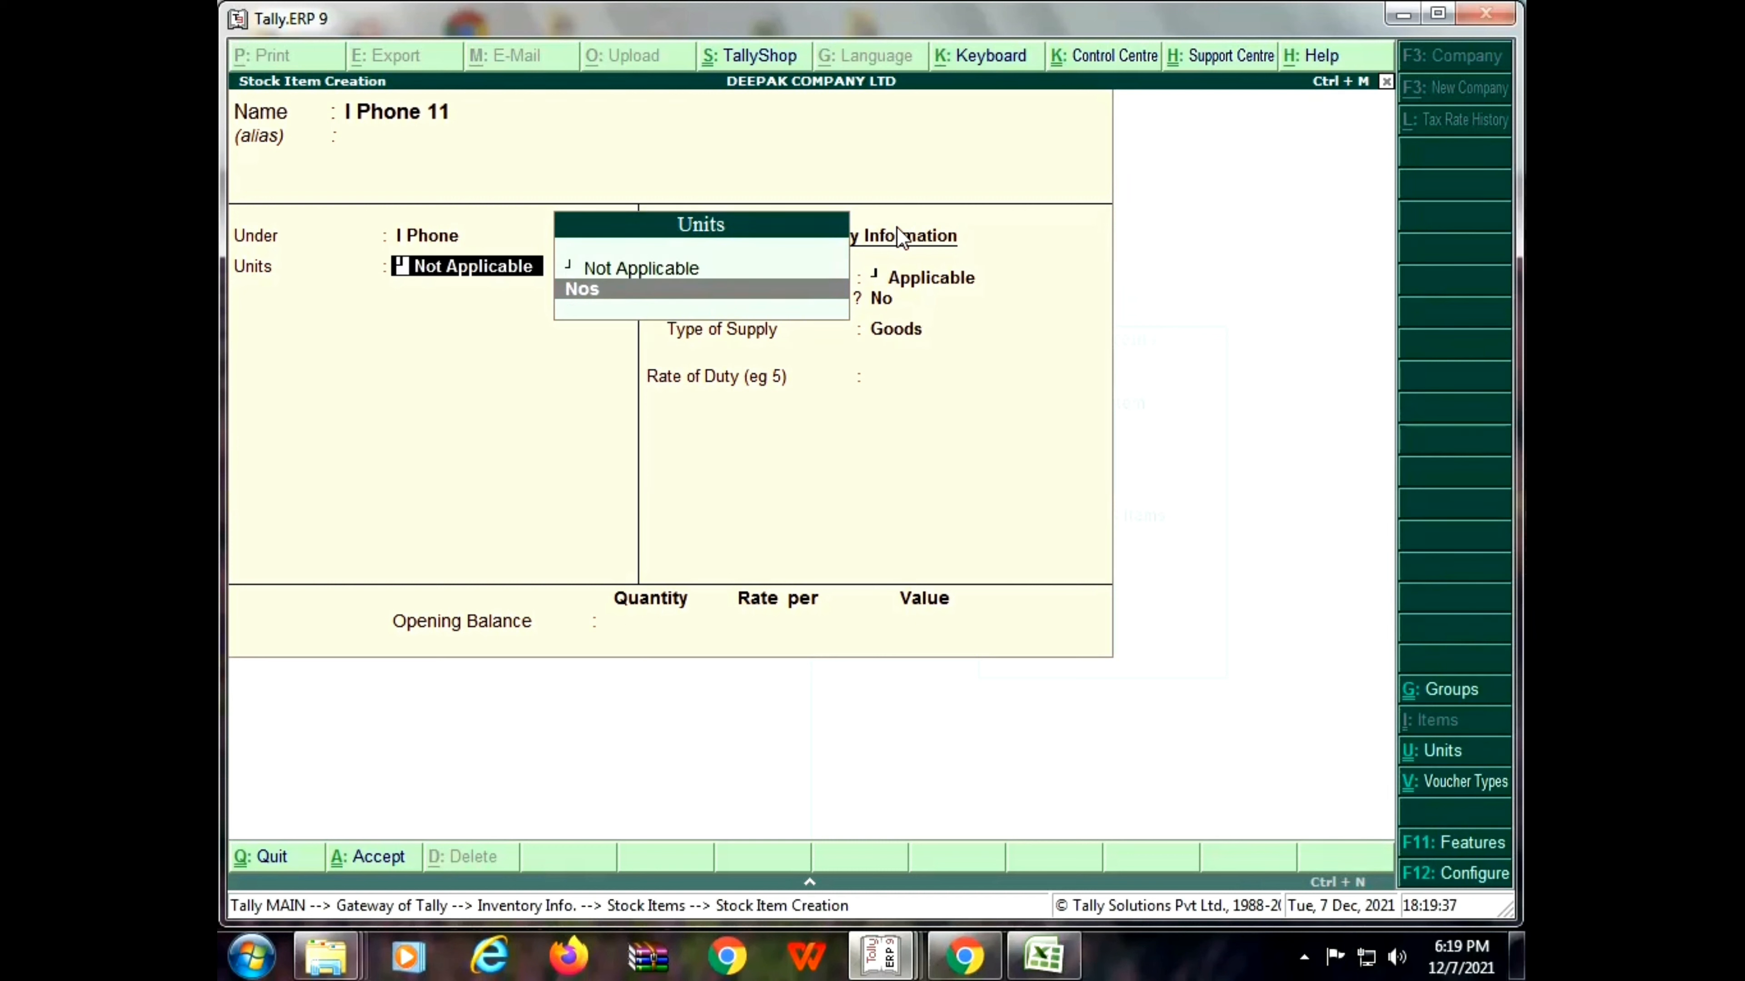
key("Return")
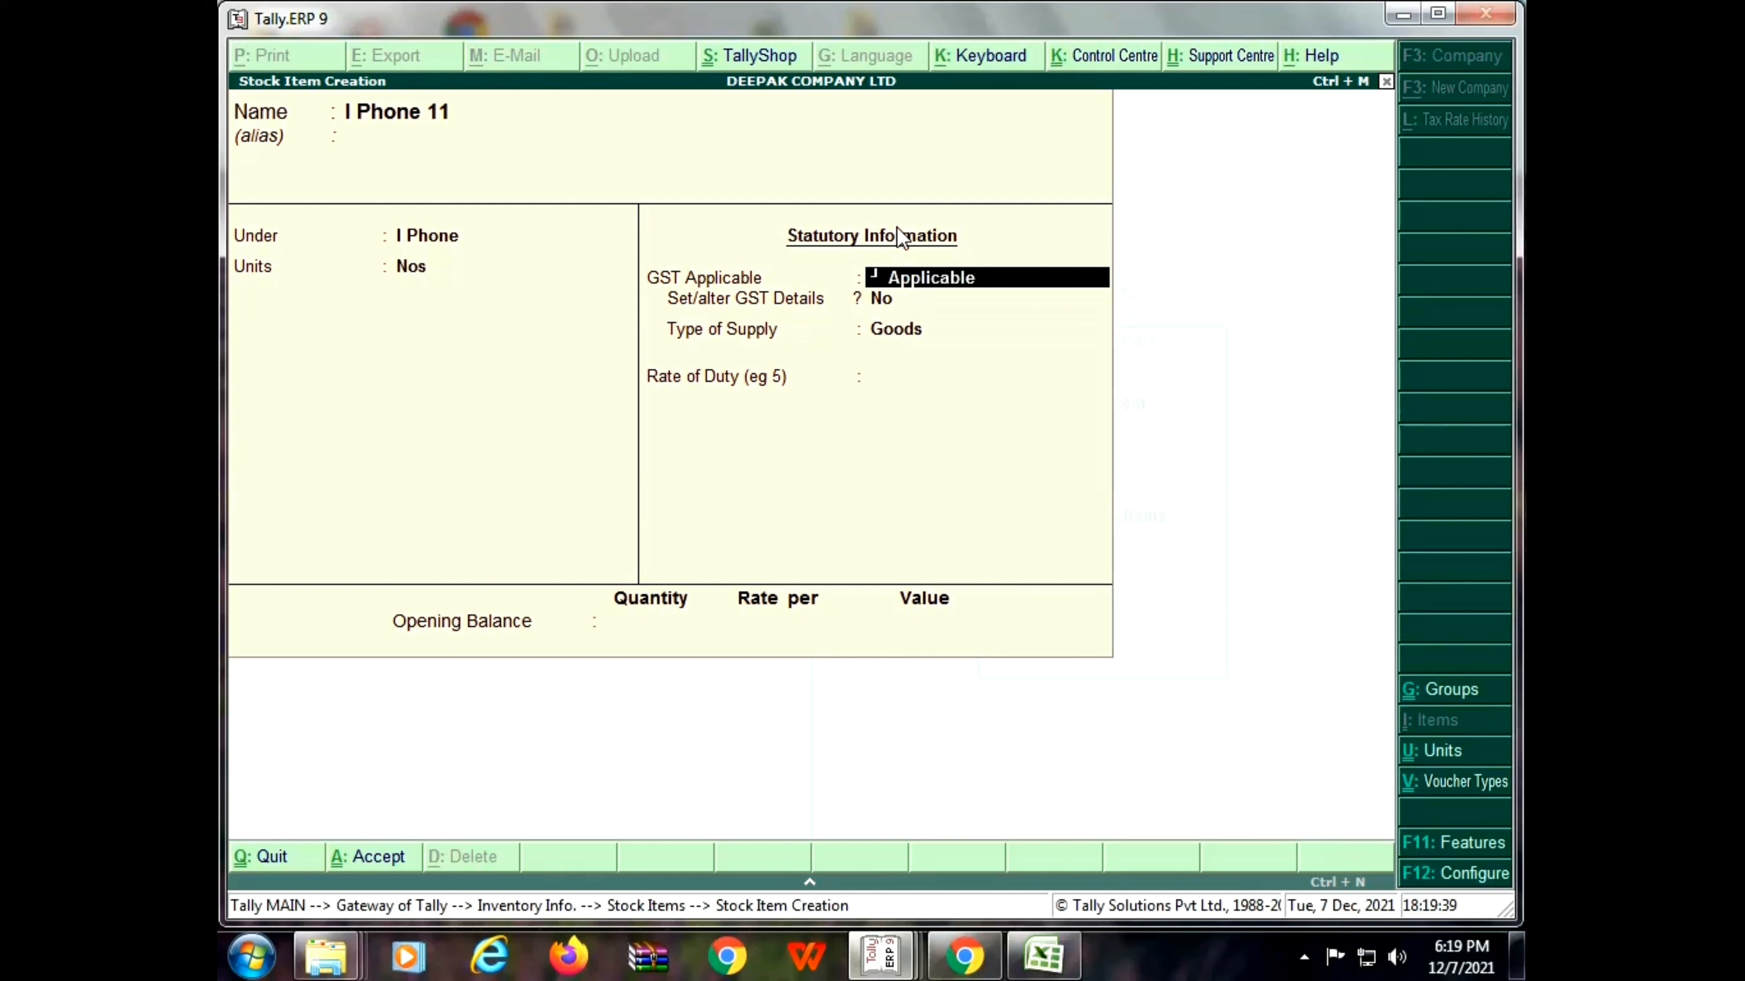
Save the I Phone 11 item with GST applicable, no GST details, supply type Goods, duty rate 0 and no opening balance
key("Return")
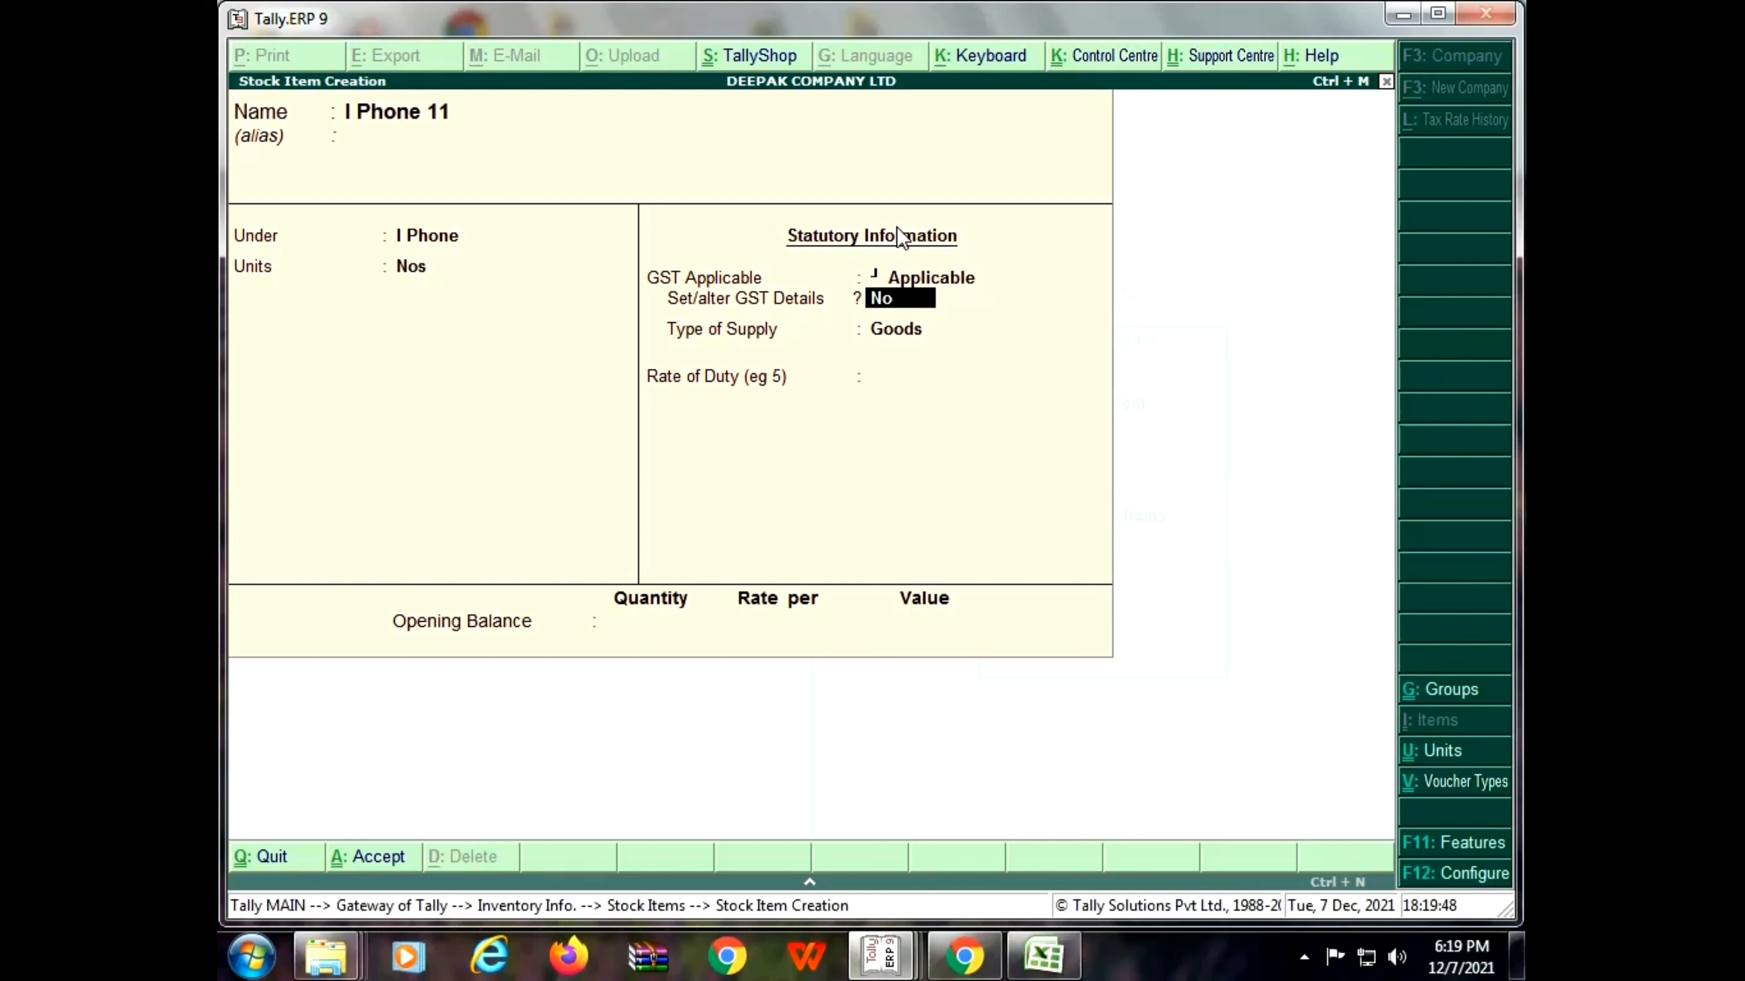
key("Return")
key("Return")
key("Return")
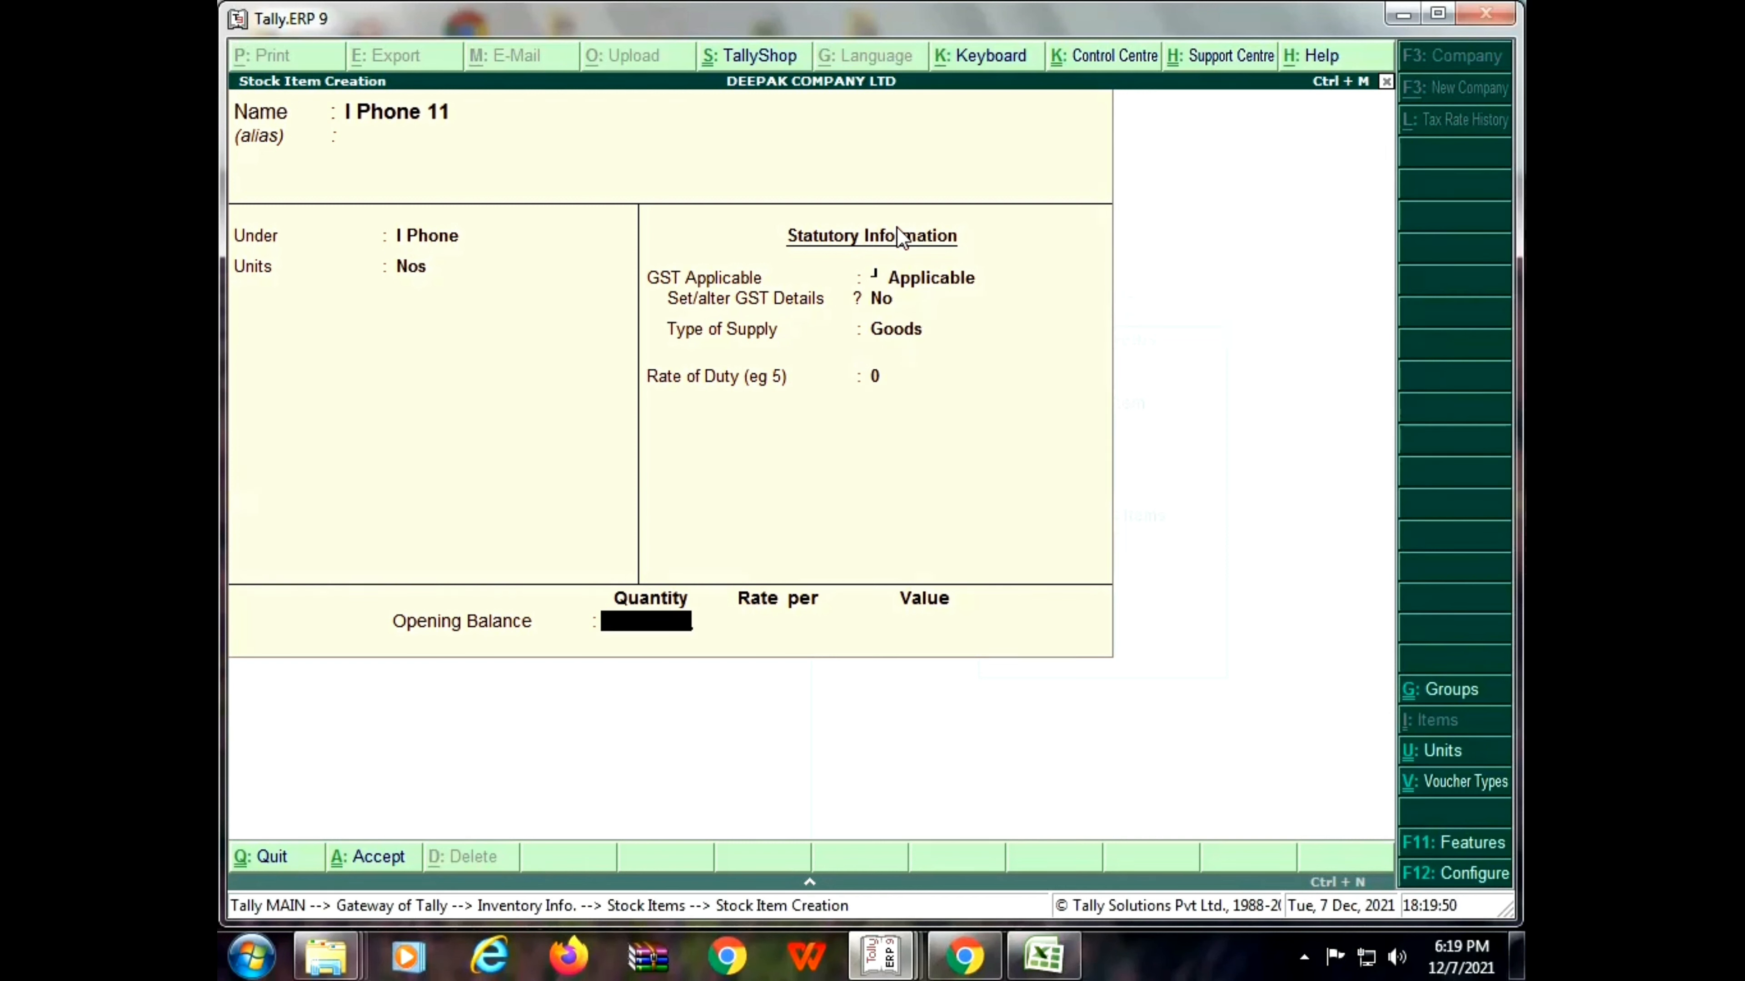
key("Return")
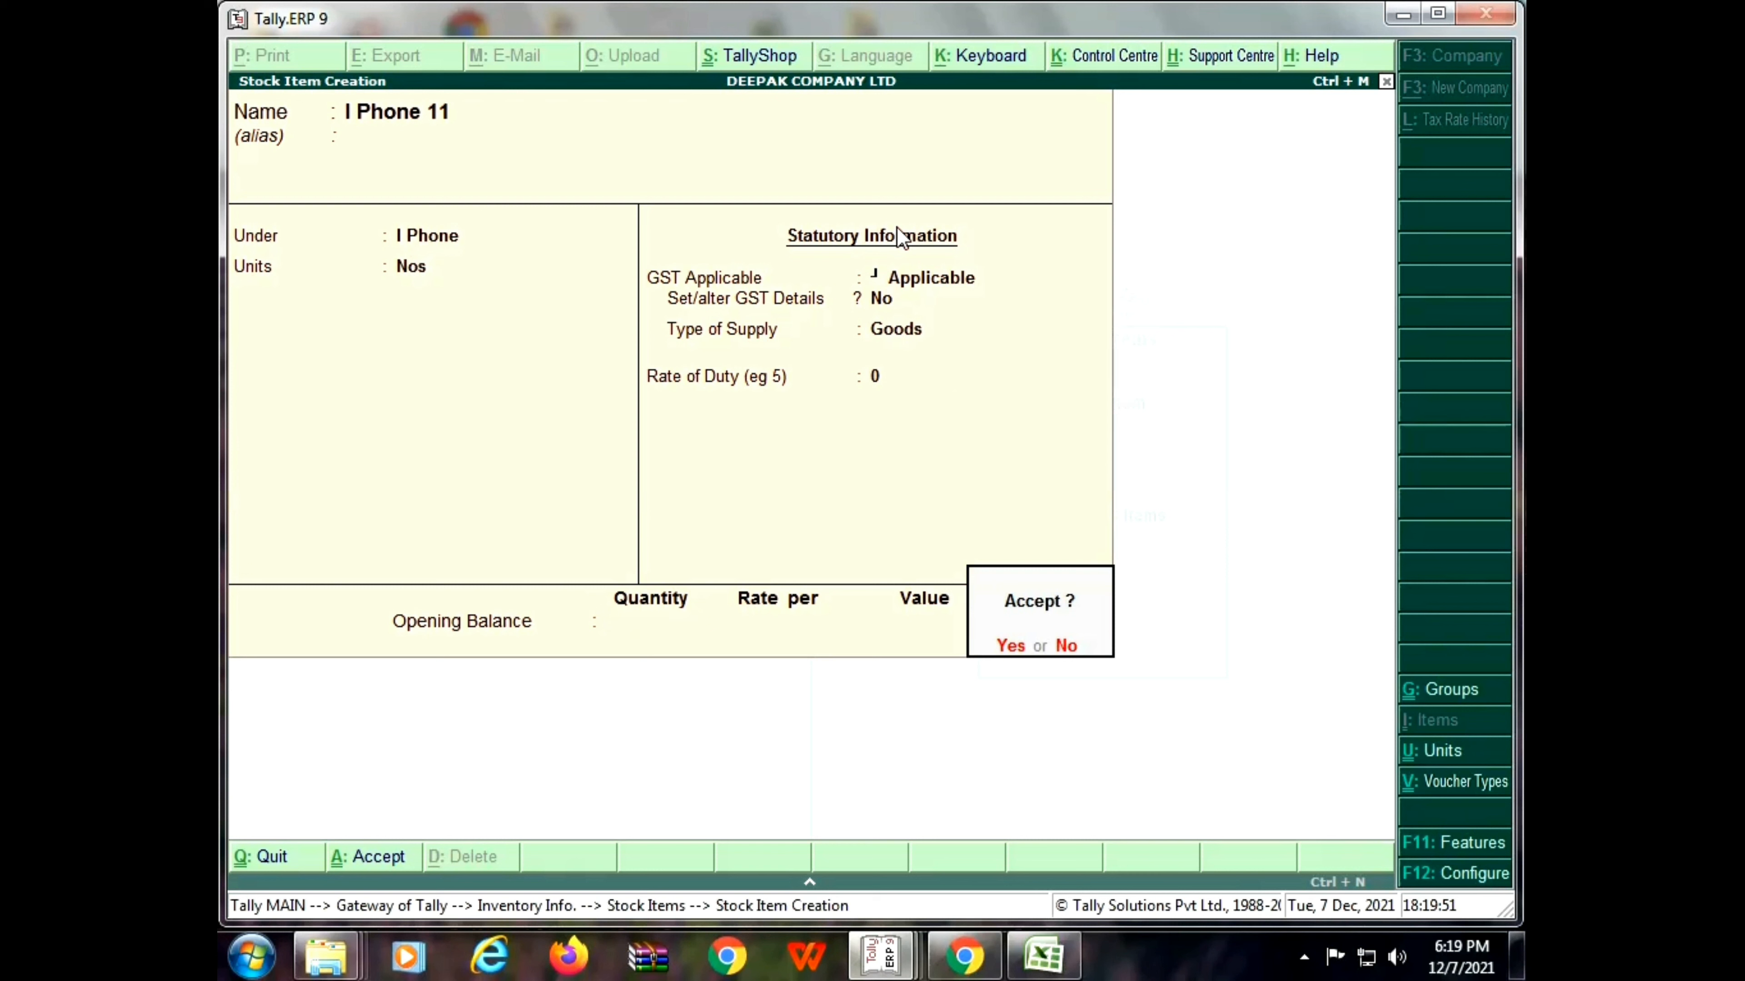
key("Return")
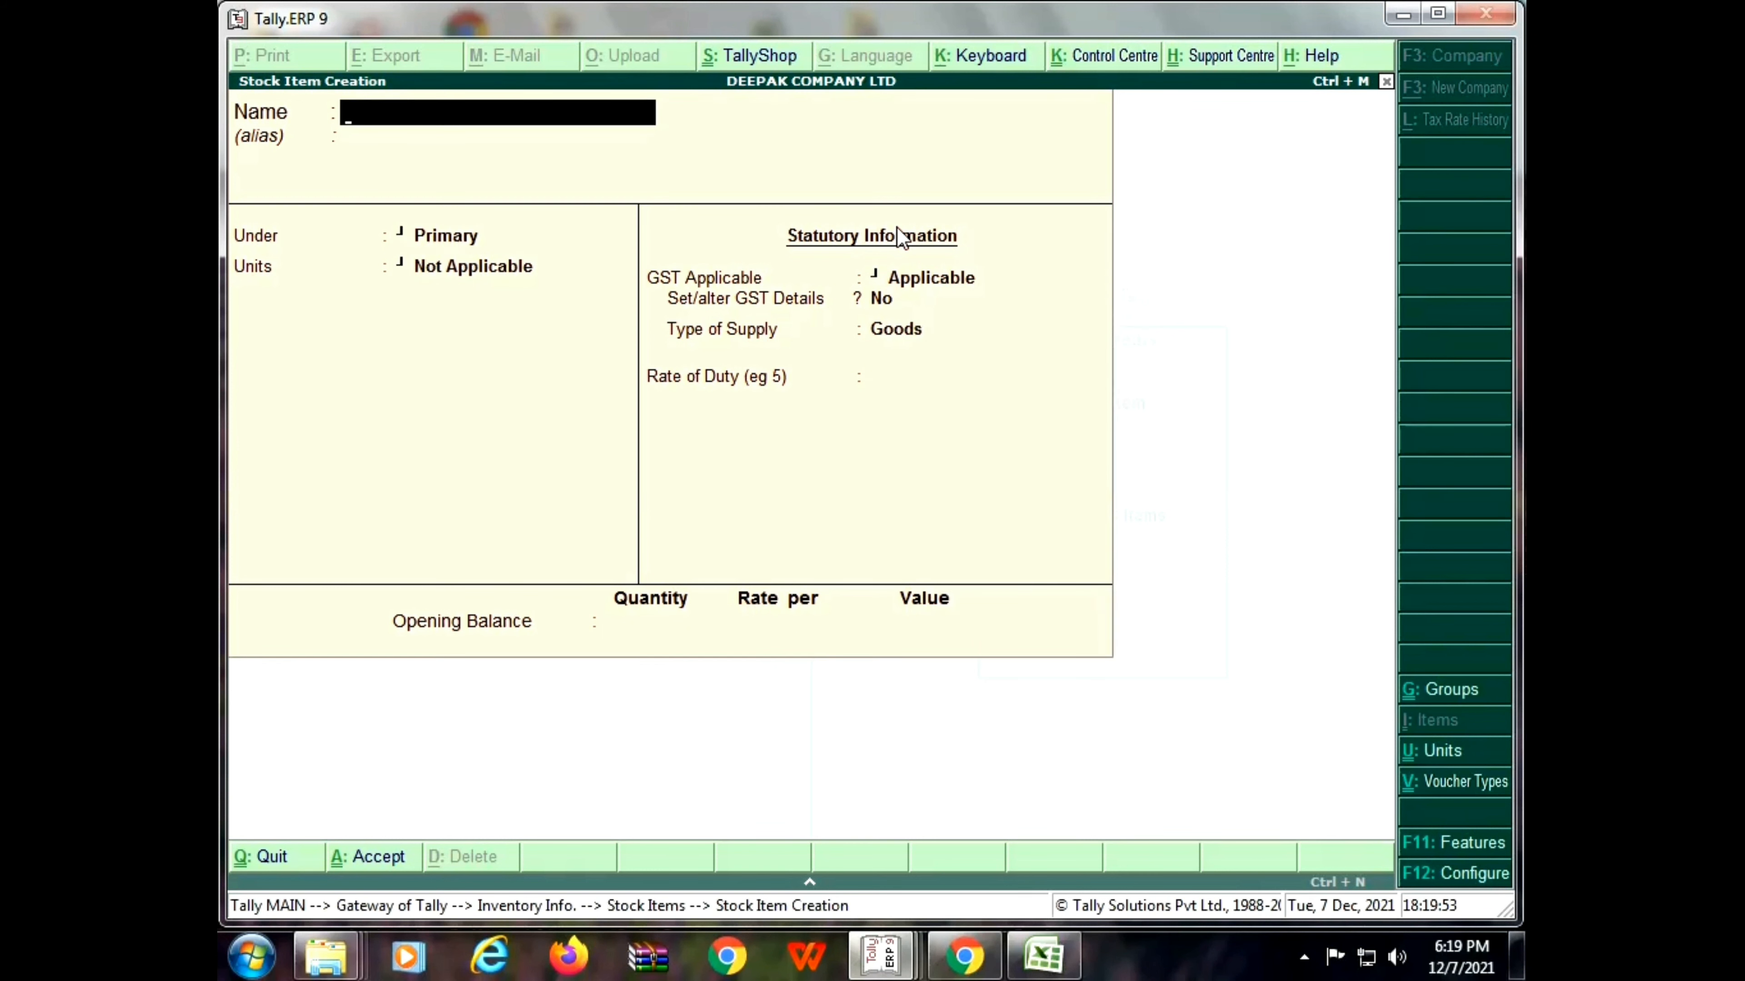
Enter a stock item named I Phone 13 Pro without an alias, under the I Phone group with unit Nos
type("I")
type(" Phone 13")
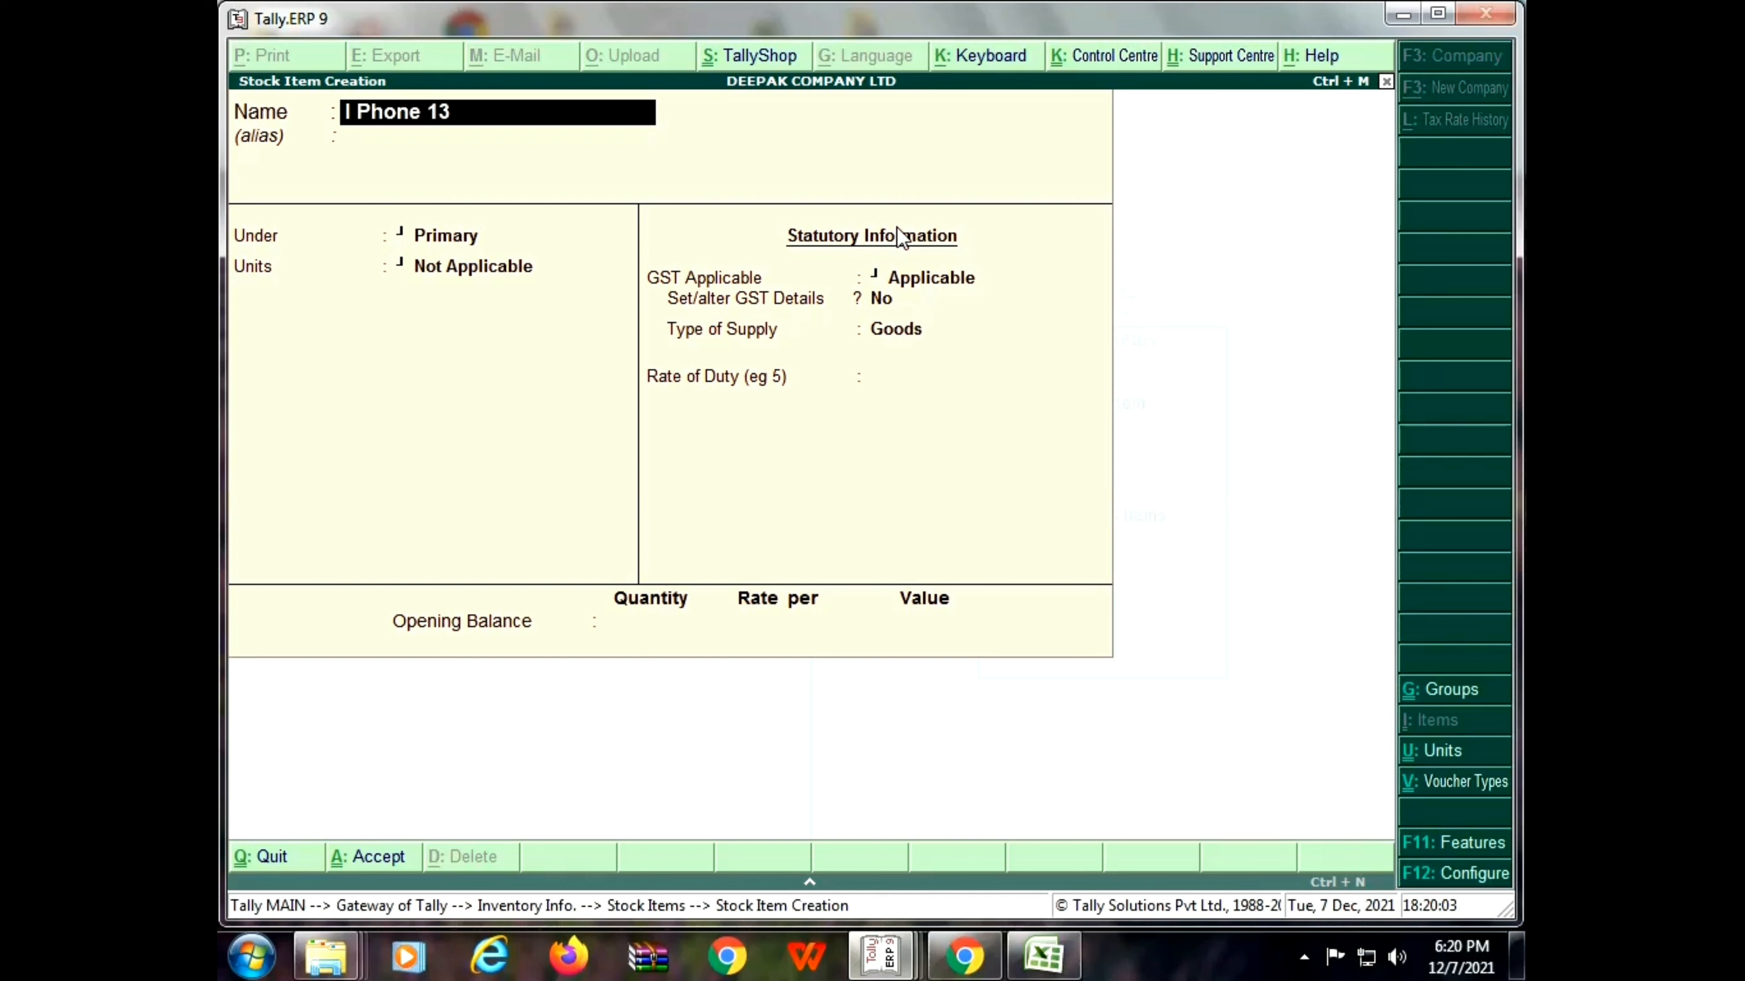
type(" Pro")
key("Return")
key("Return")
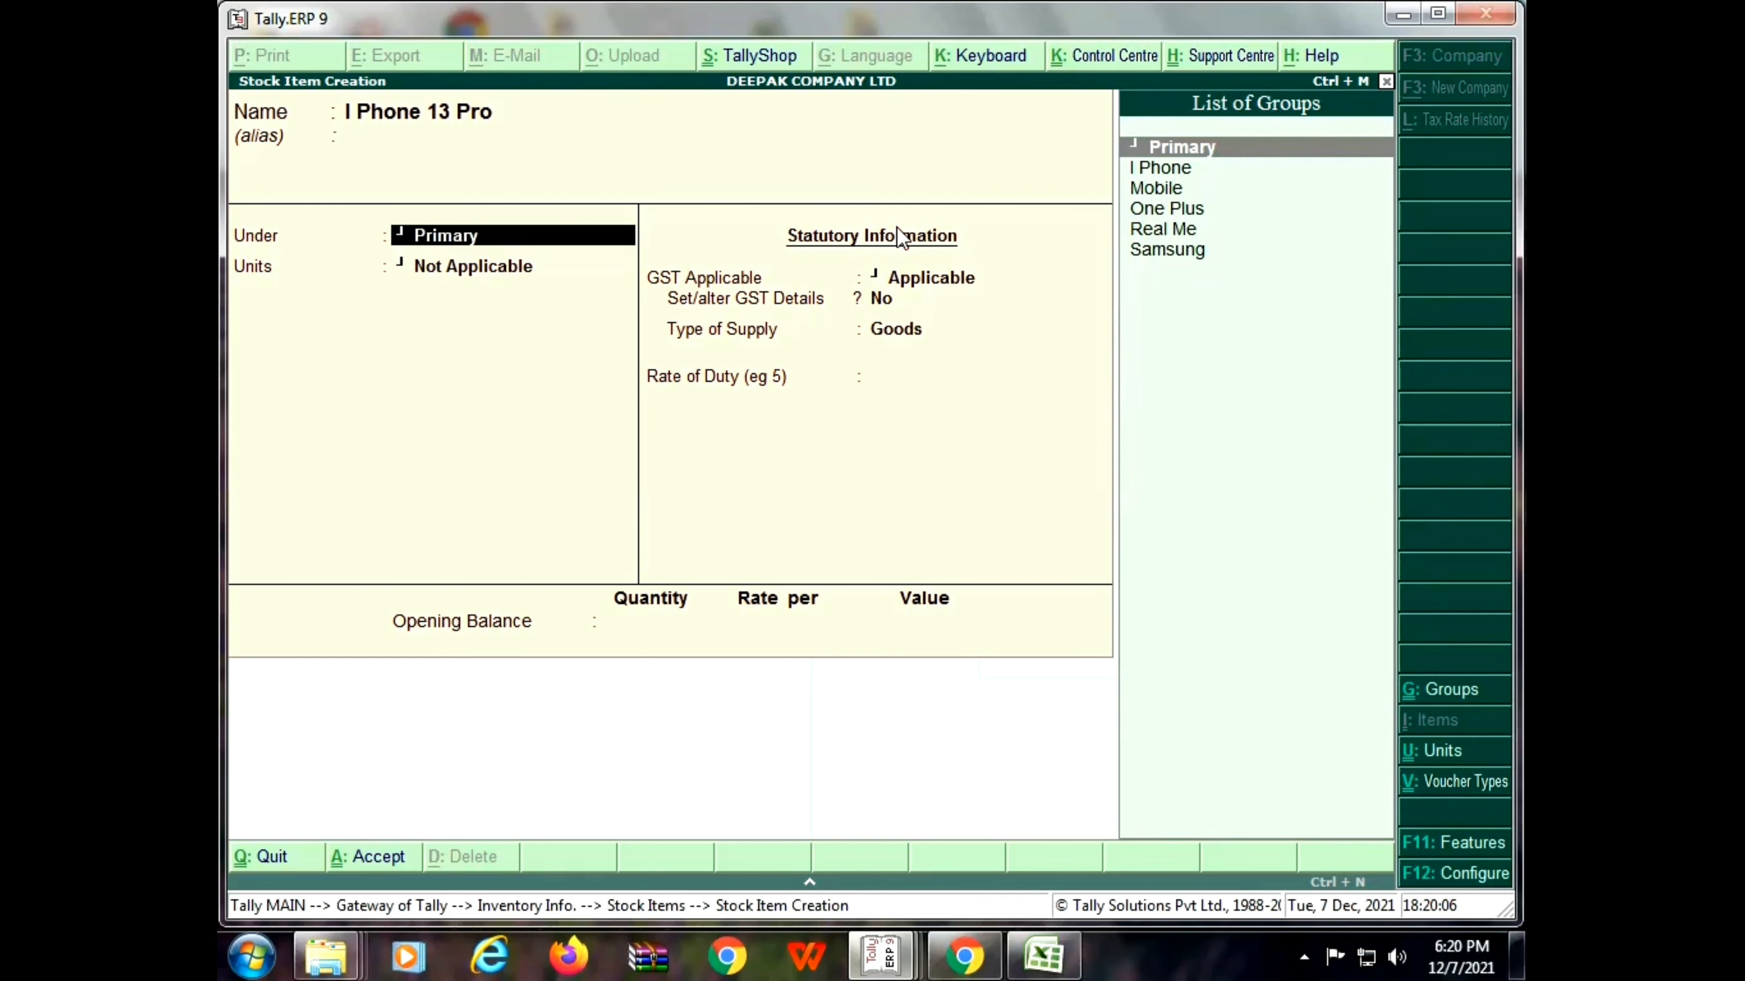
type("I")
key("Return")
key("Down")
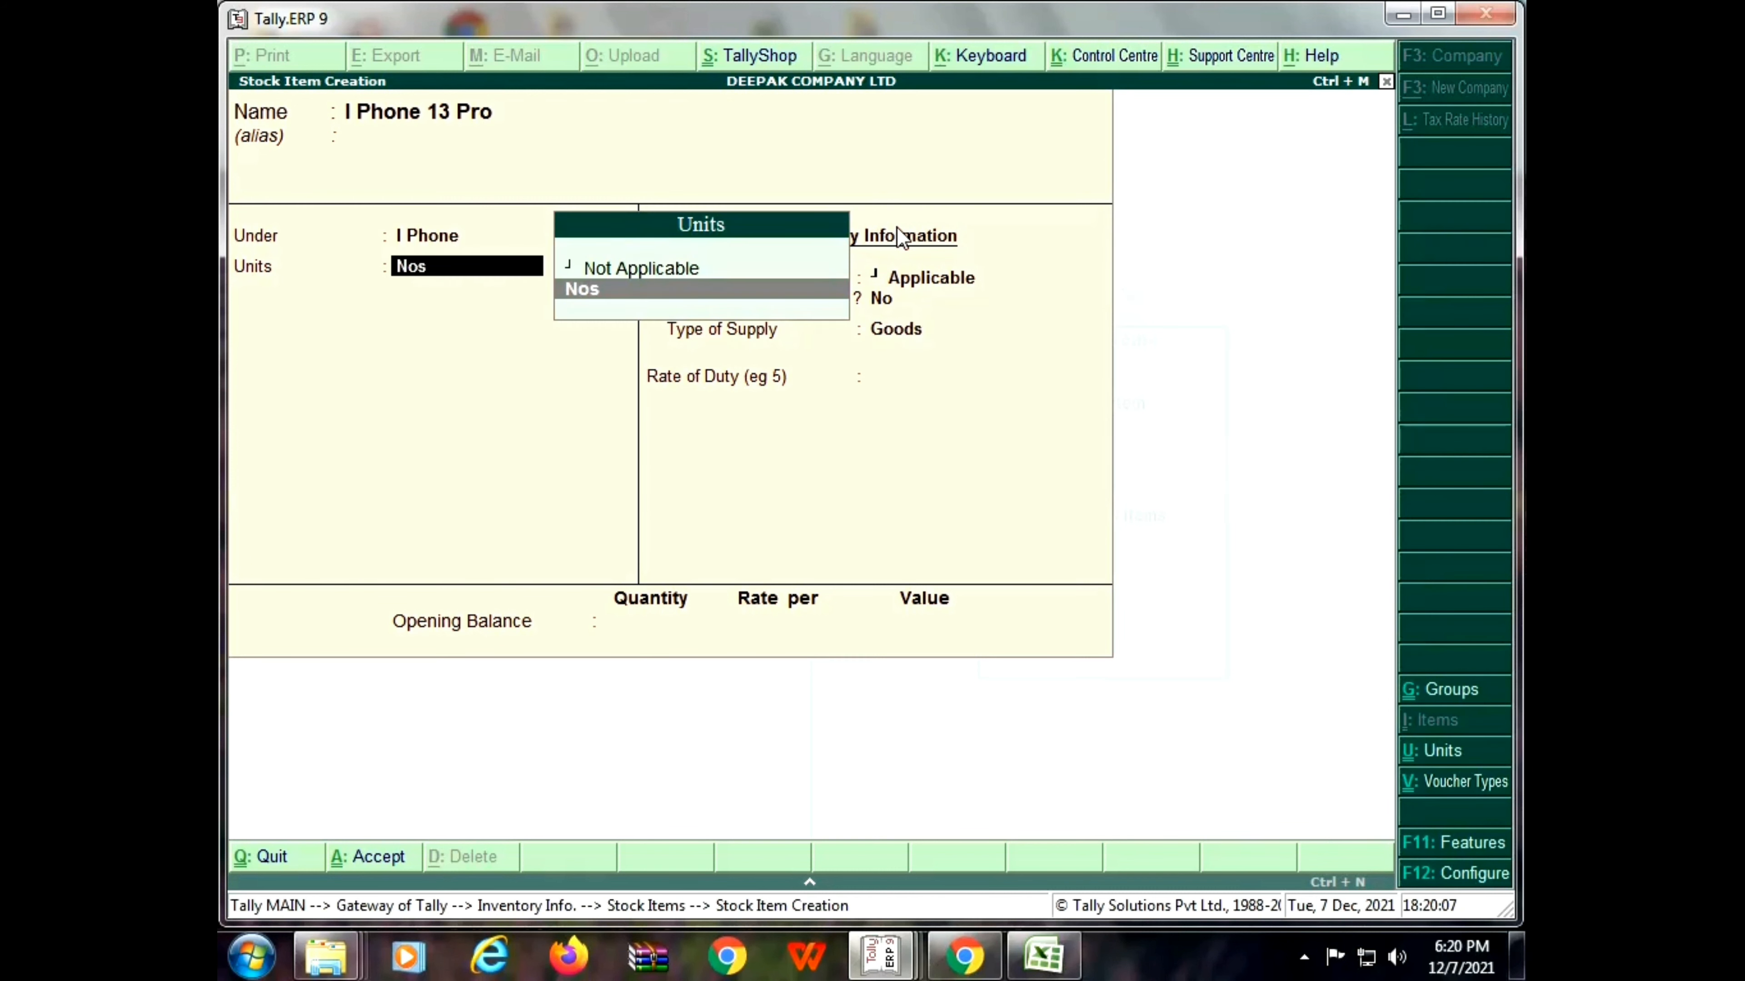
key("Return")
Save the I Phone 13 Pro item with GST applicable, no GST details, supply type Goods, duty rate 0 and no opening balance
key("Return")
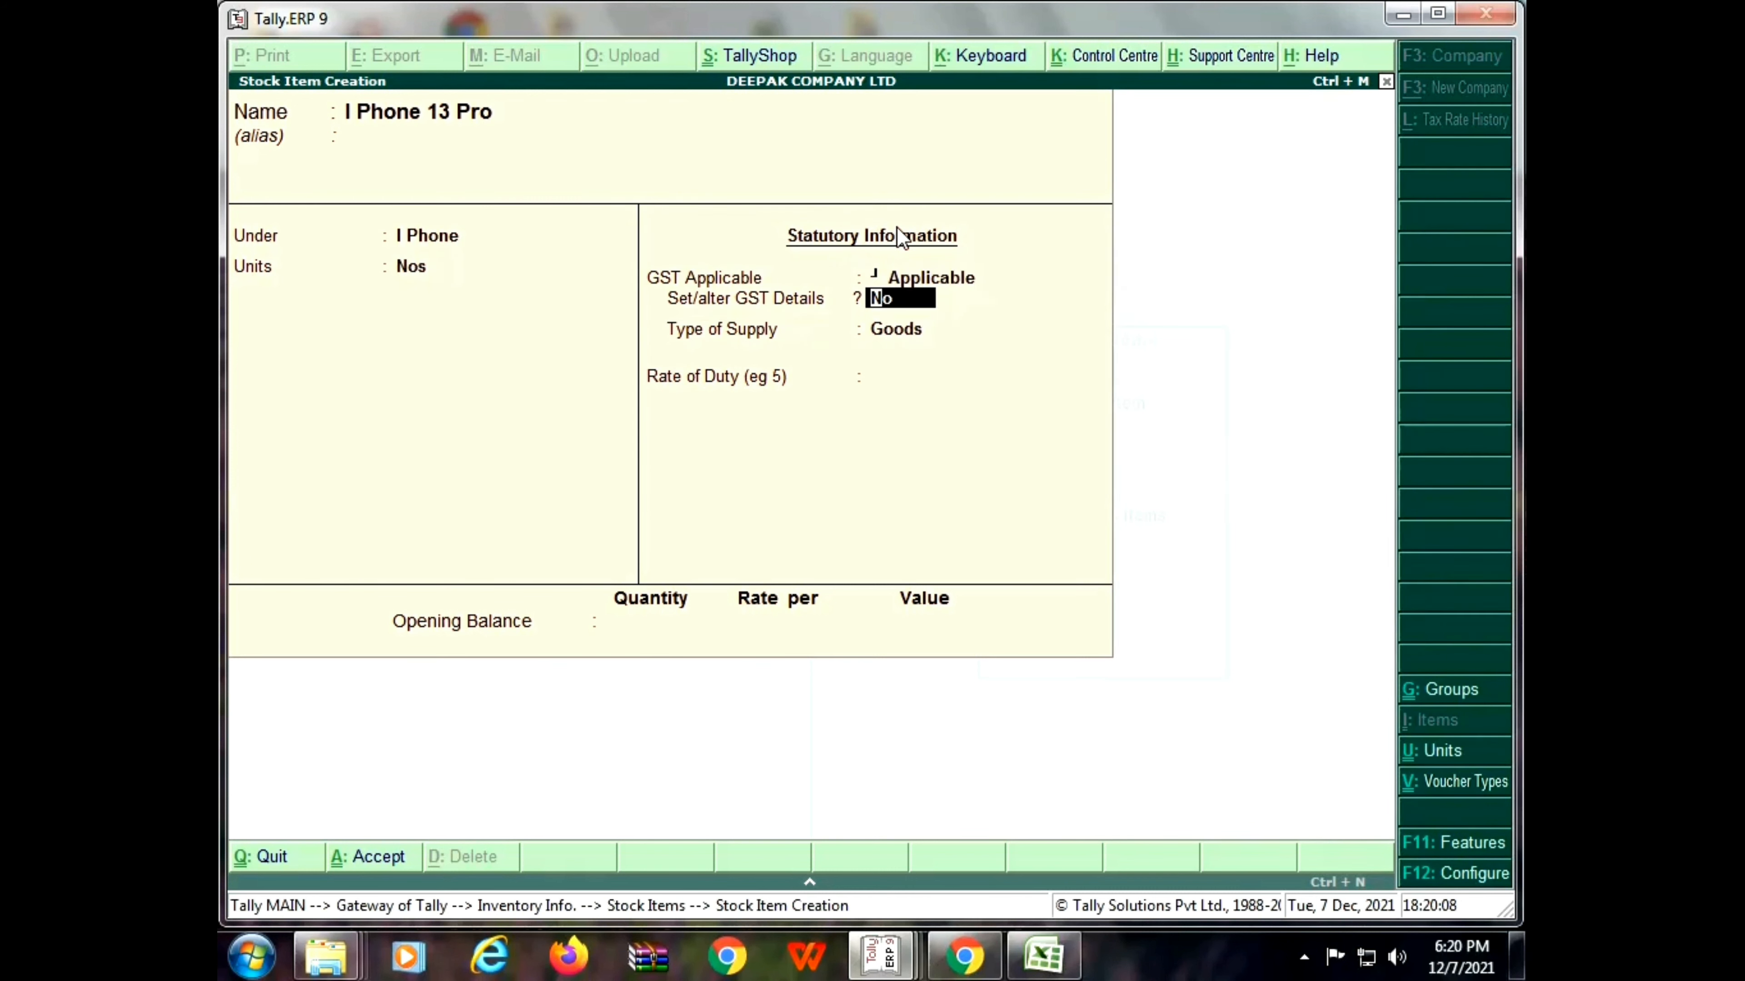
key("Return")
key("Return")
key("Return")
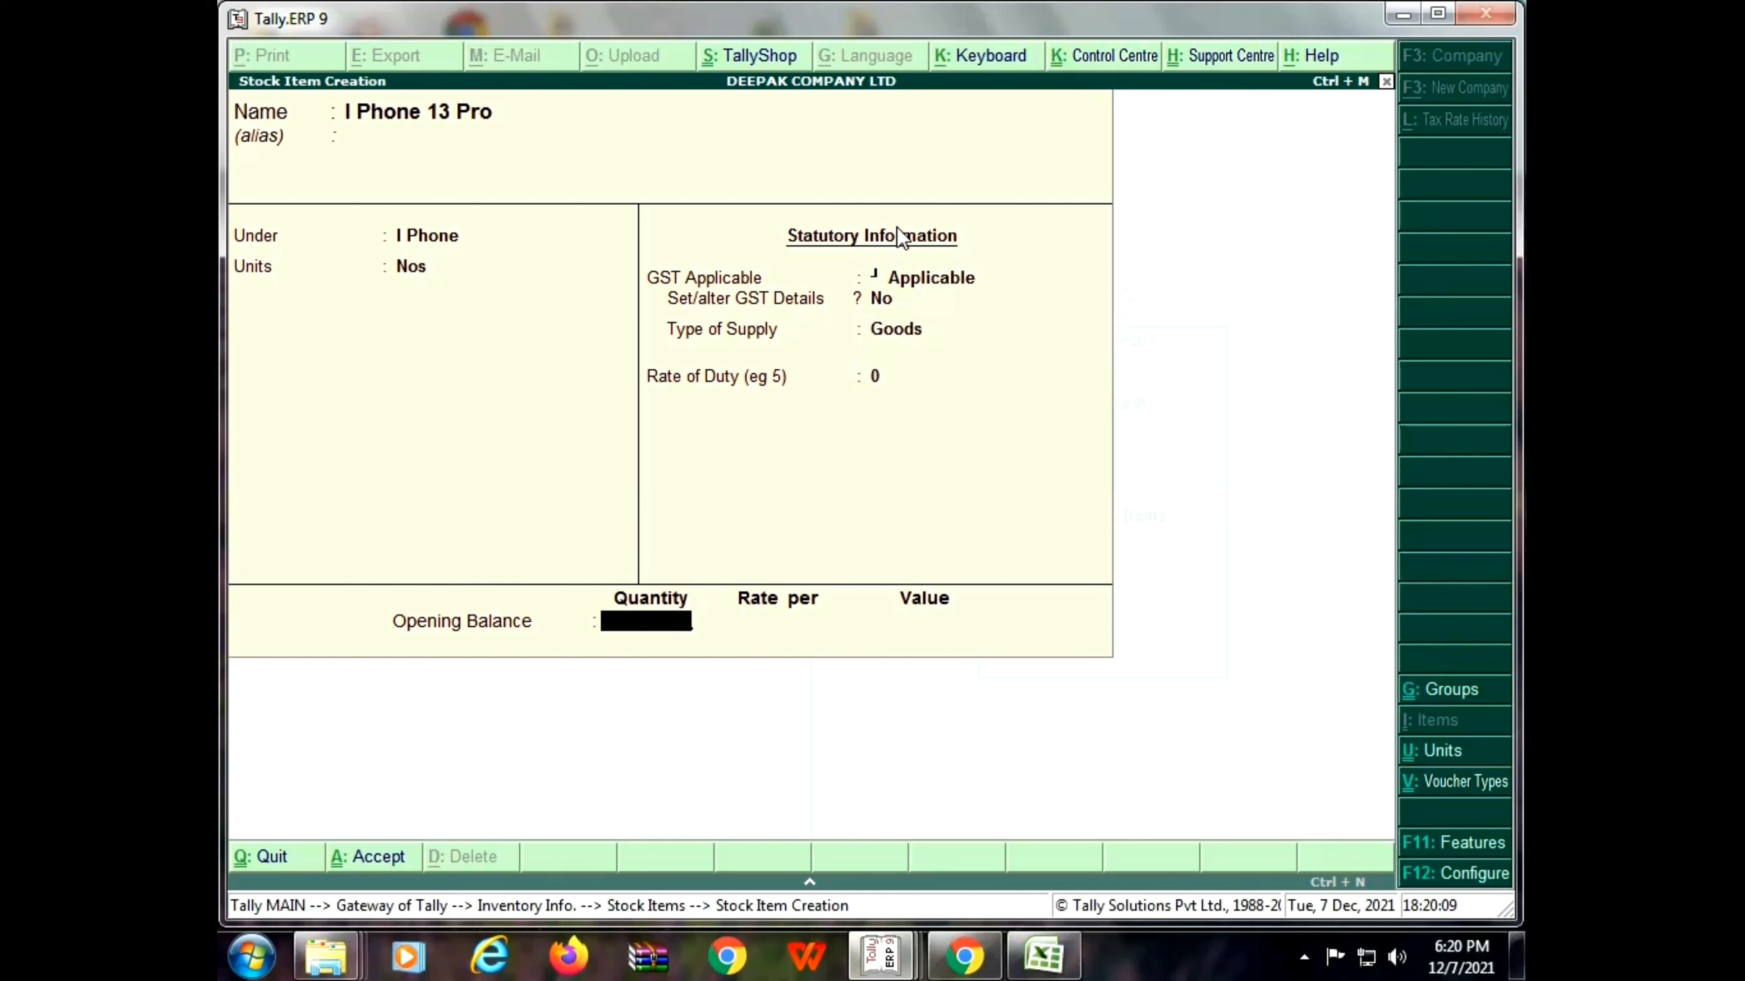
key("Return")
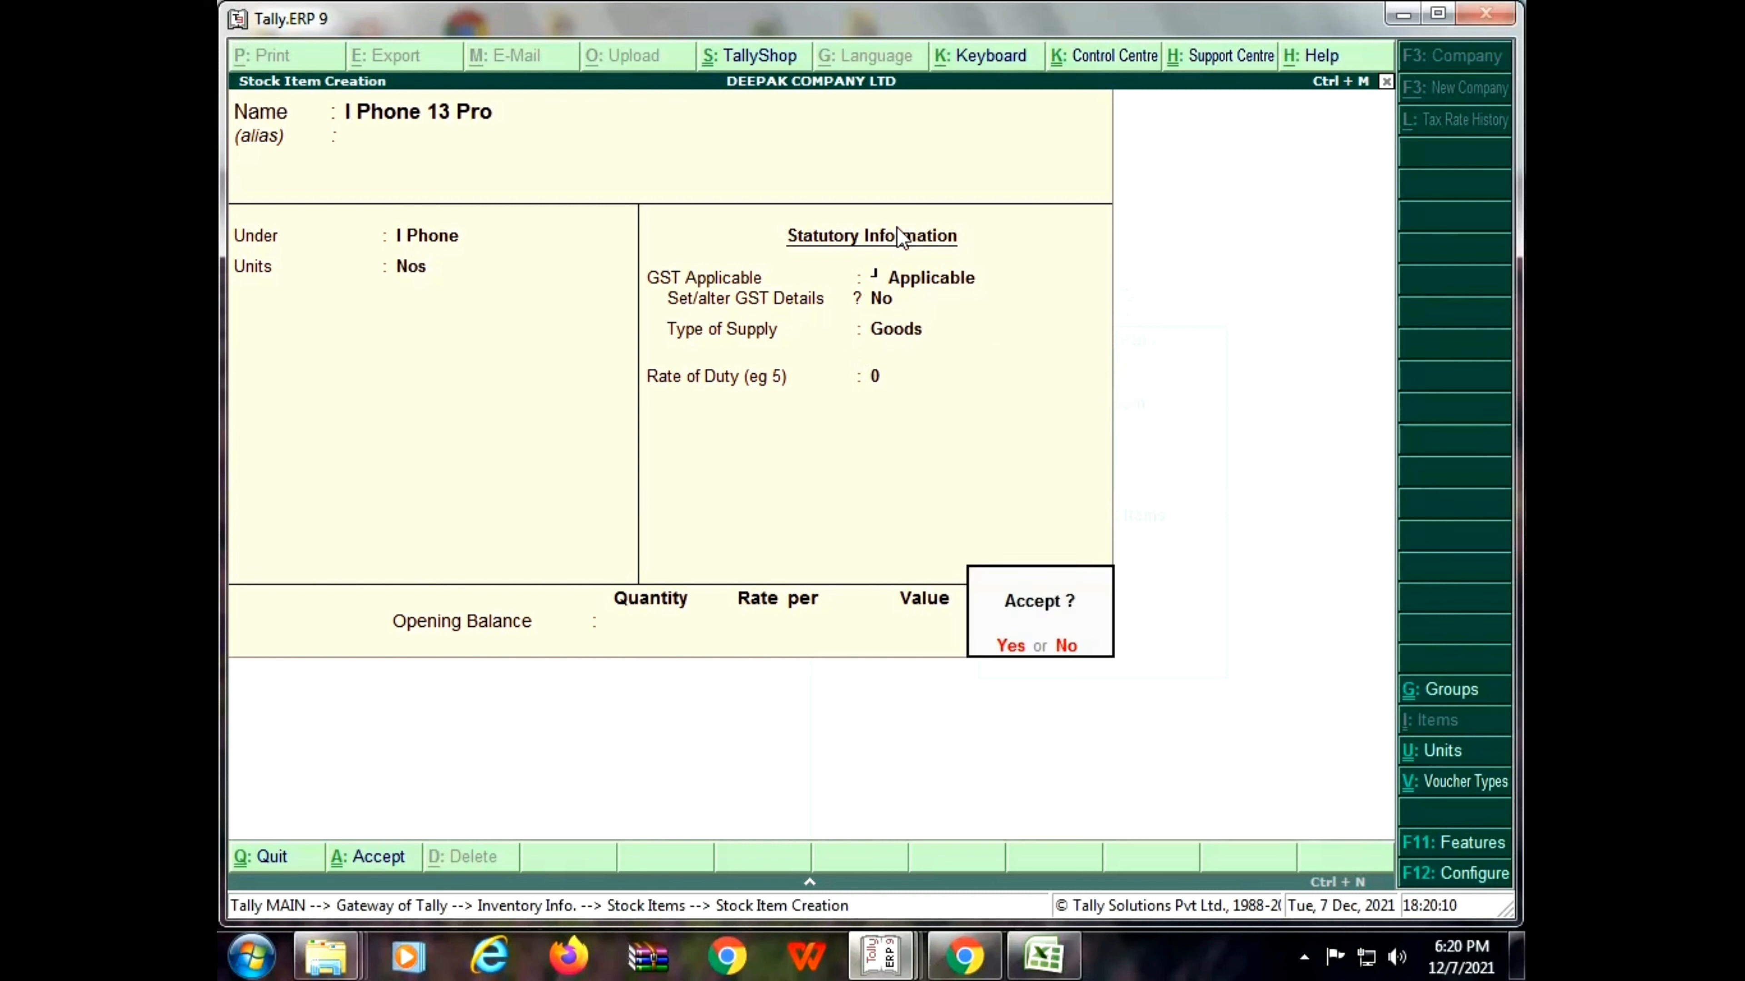
key("Return")
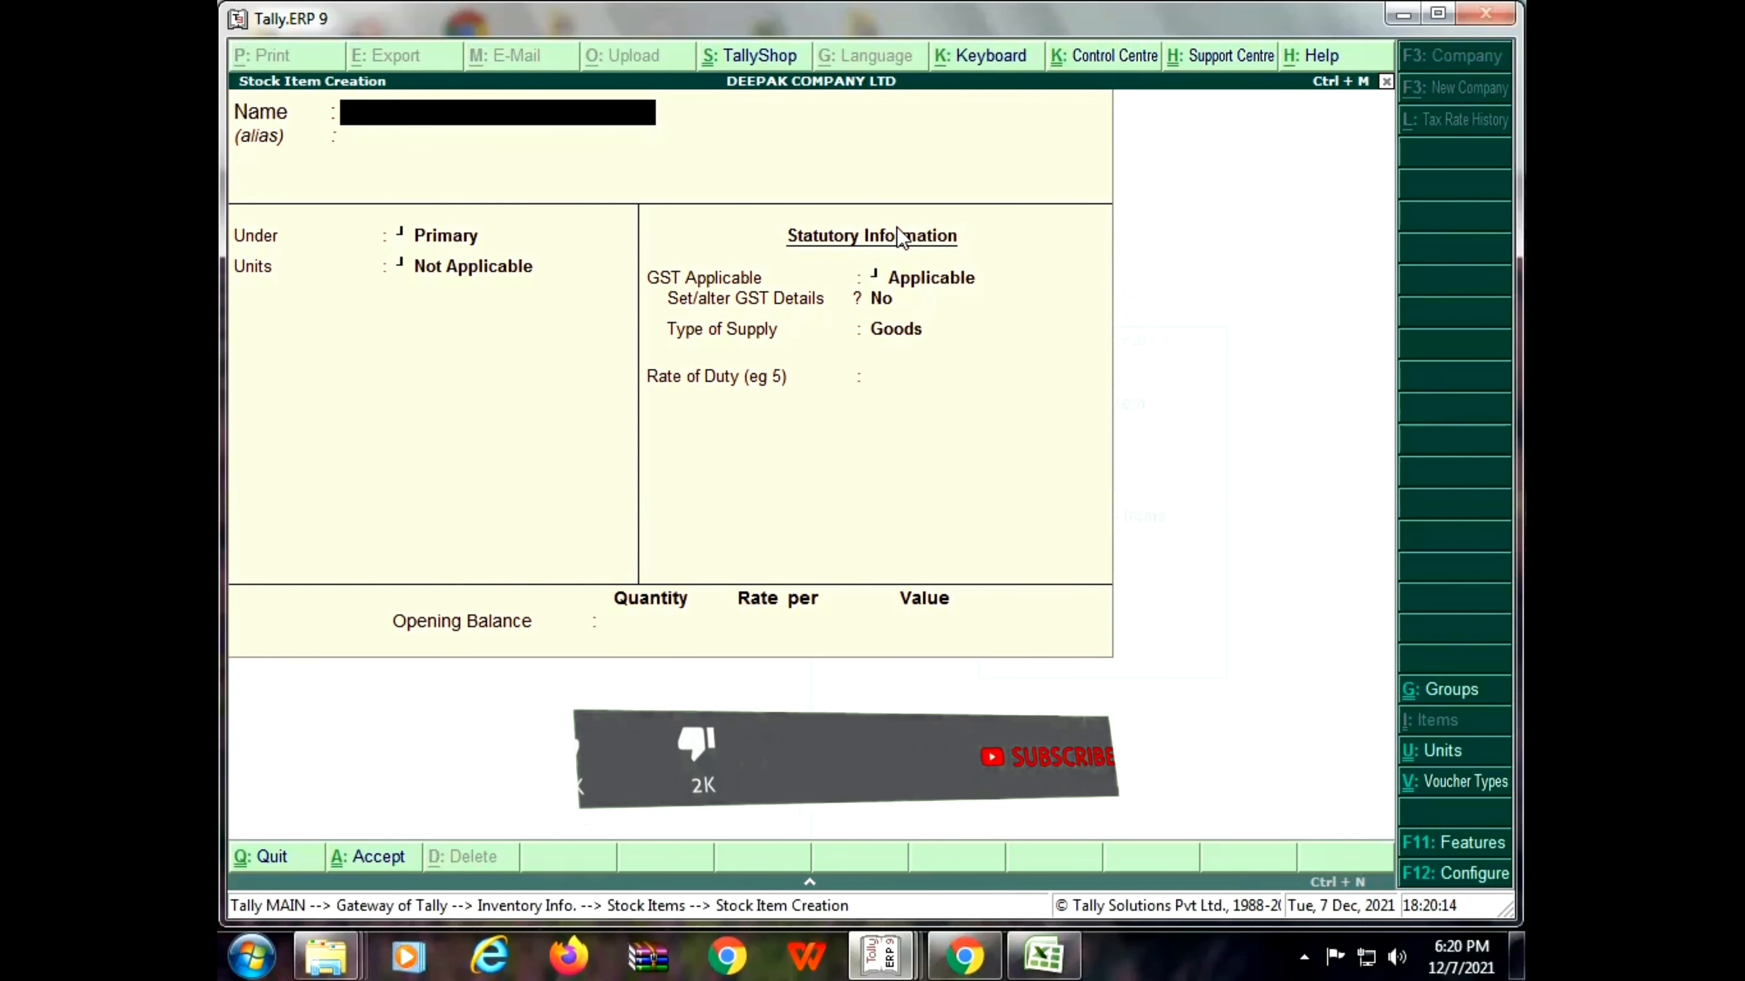
Enter a stock item named One Plus 9 R without an alias, under the One Plus group with unit Nos
type("One")
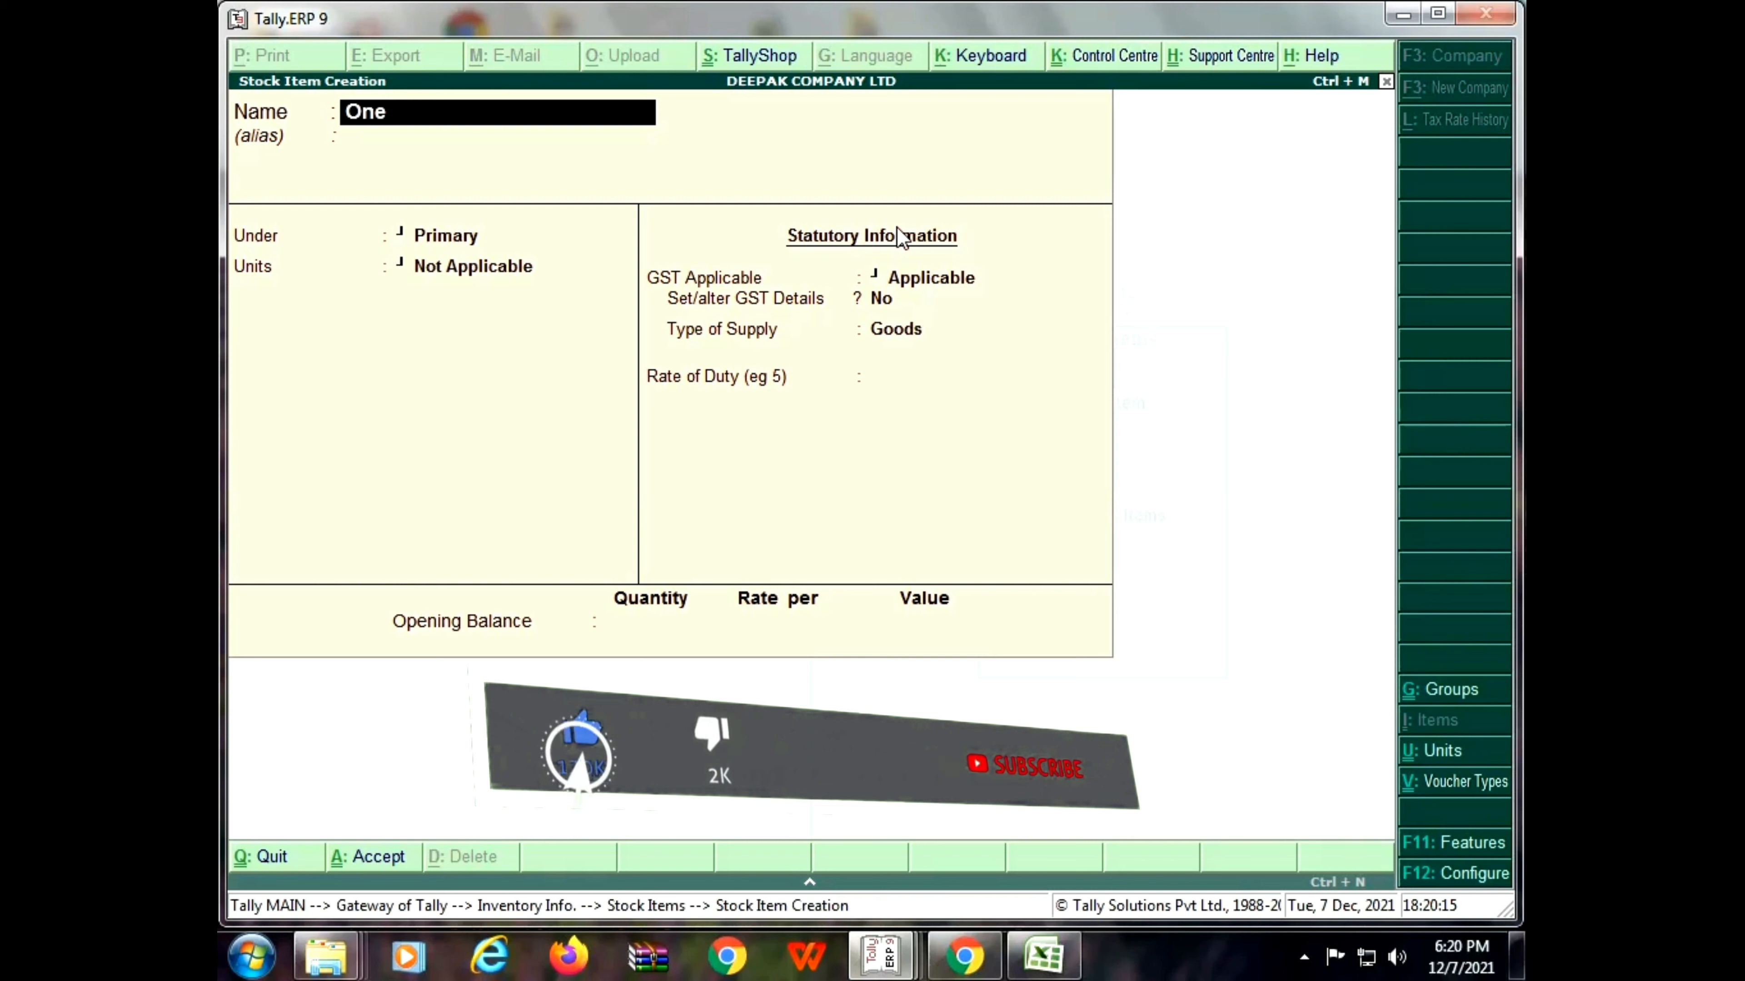
type(" Plus")
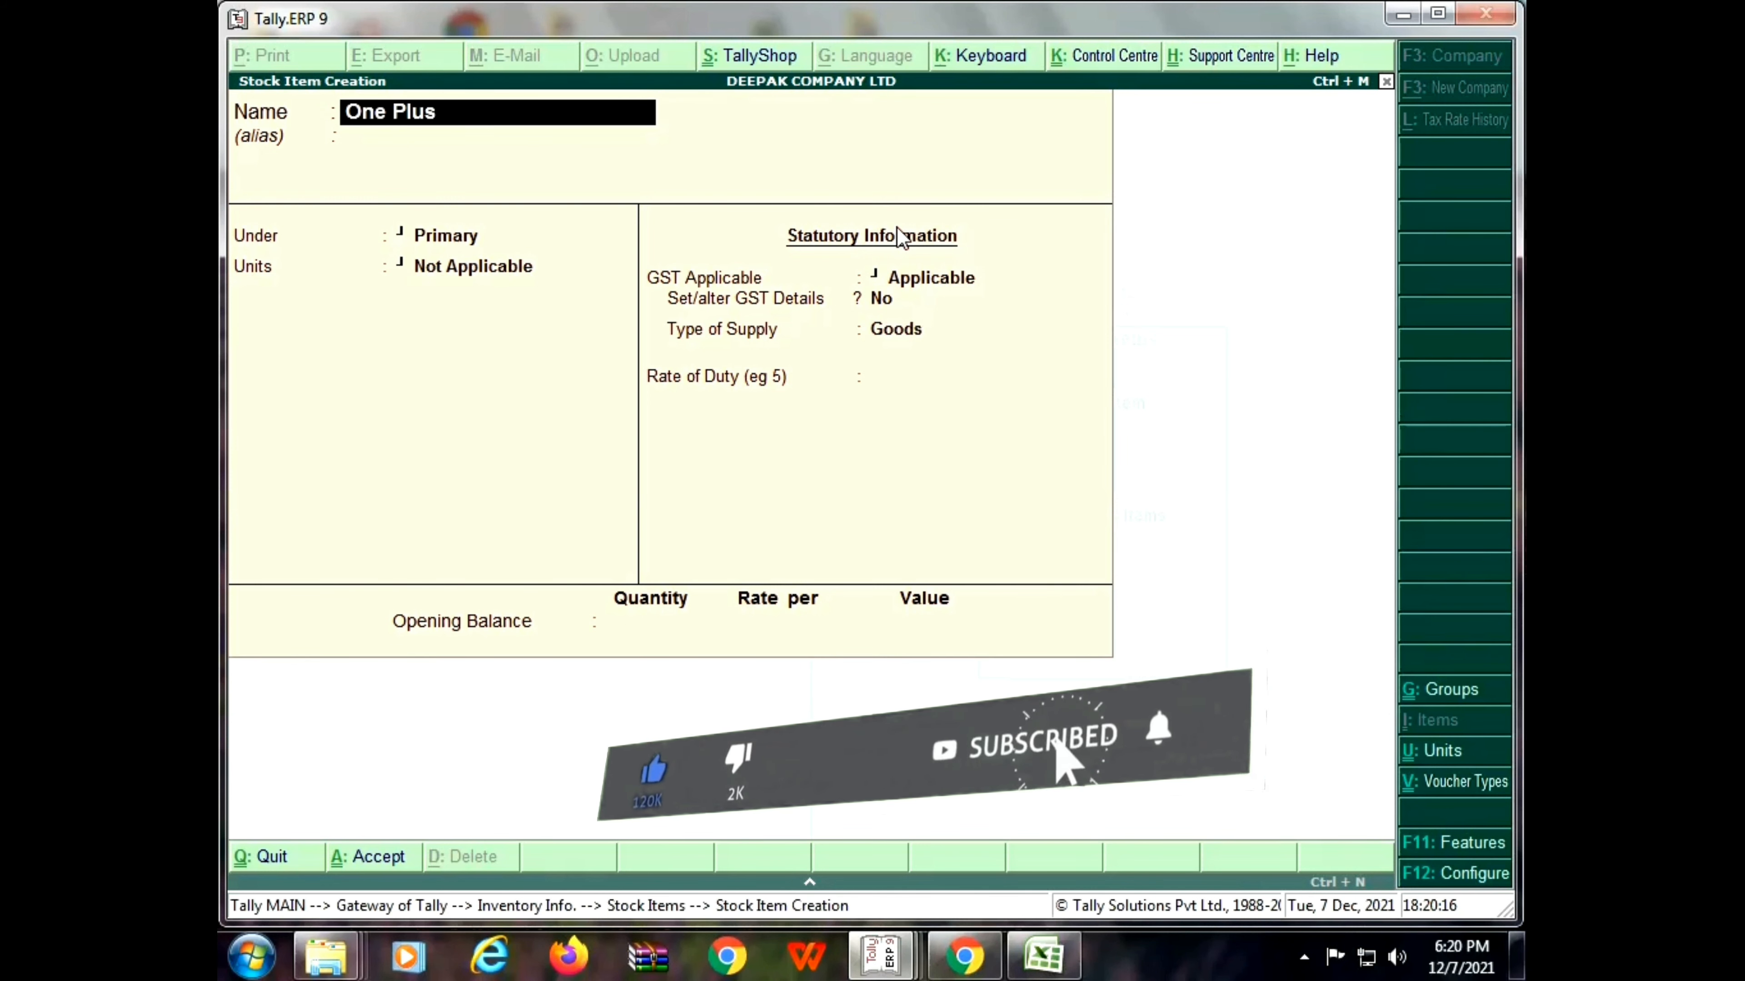
type(" 9 R")
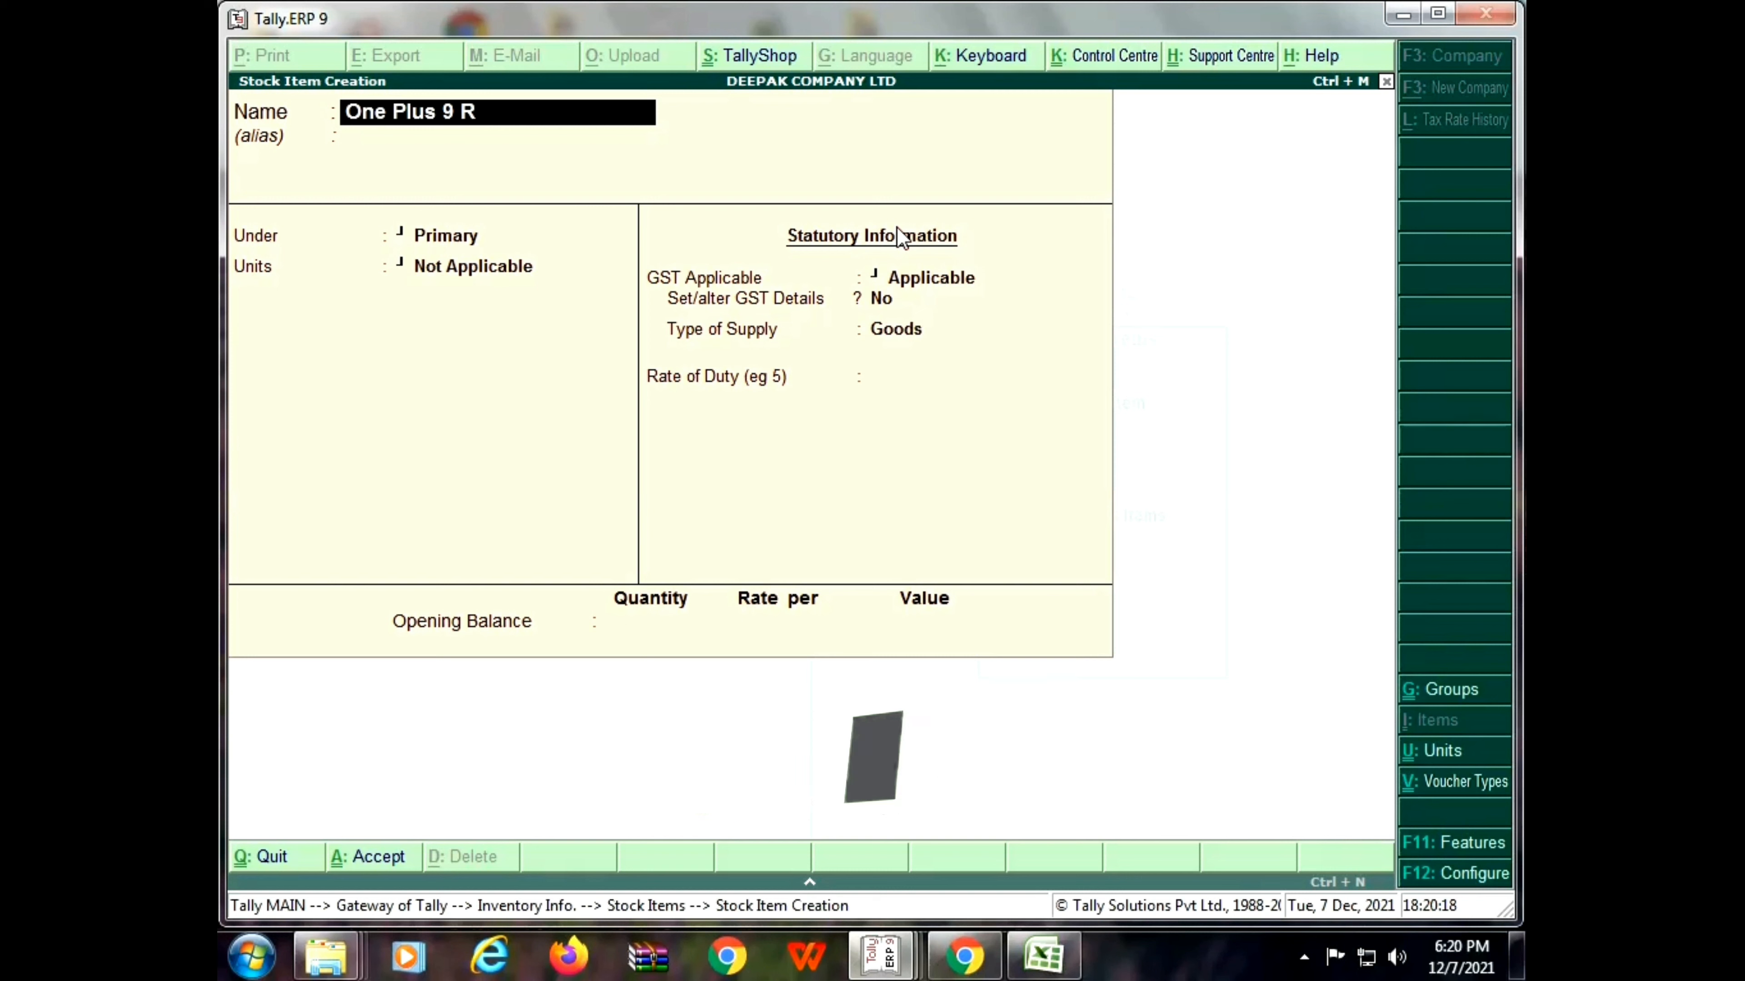
key("Return")
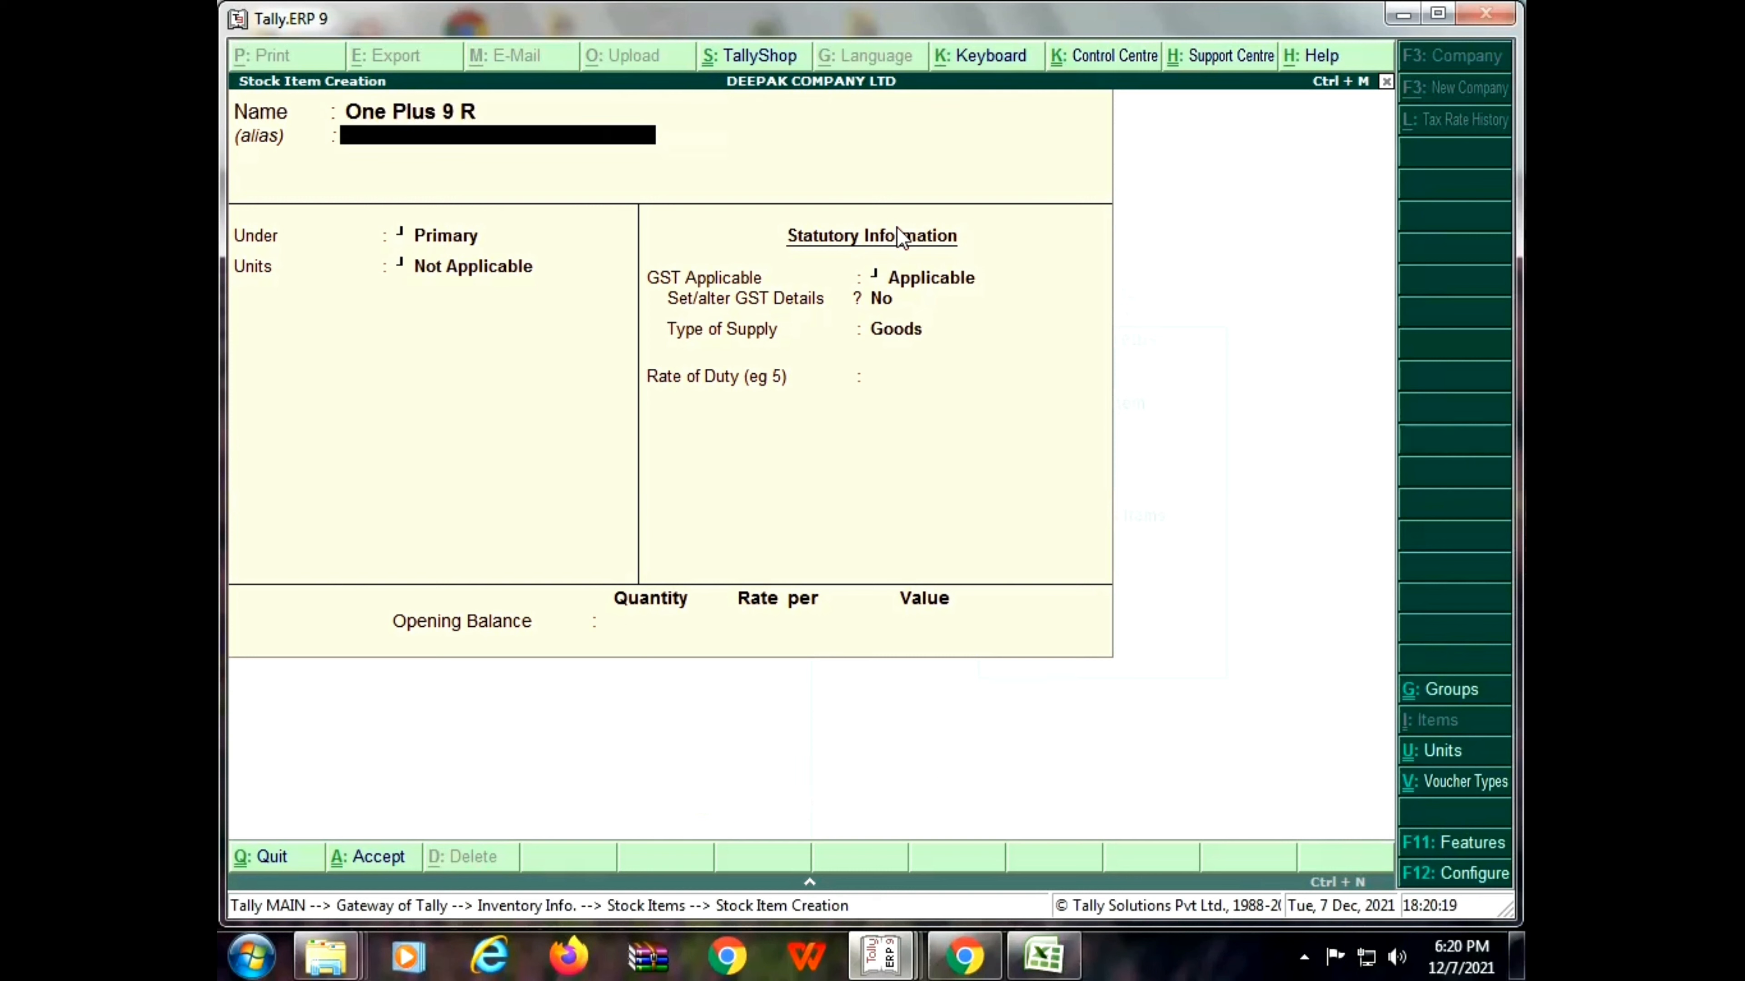
key("Return")
type("O")
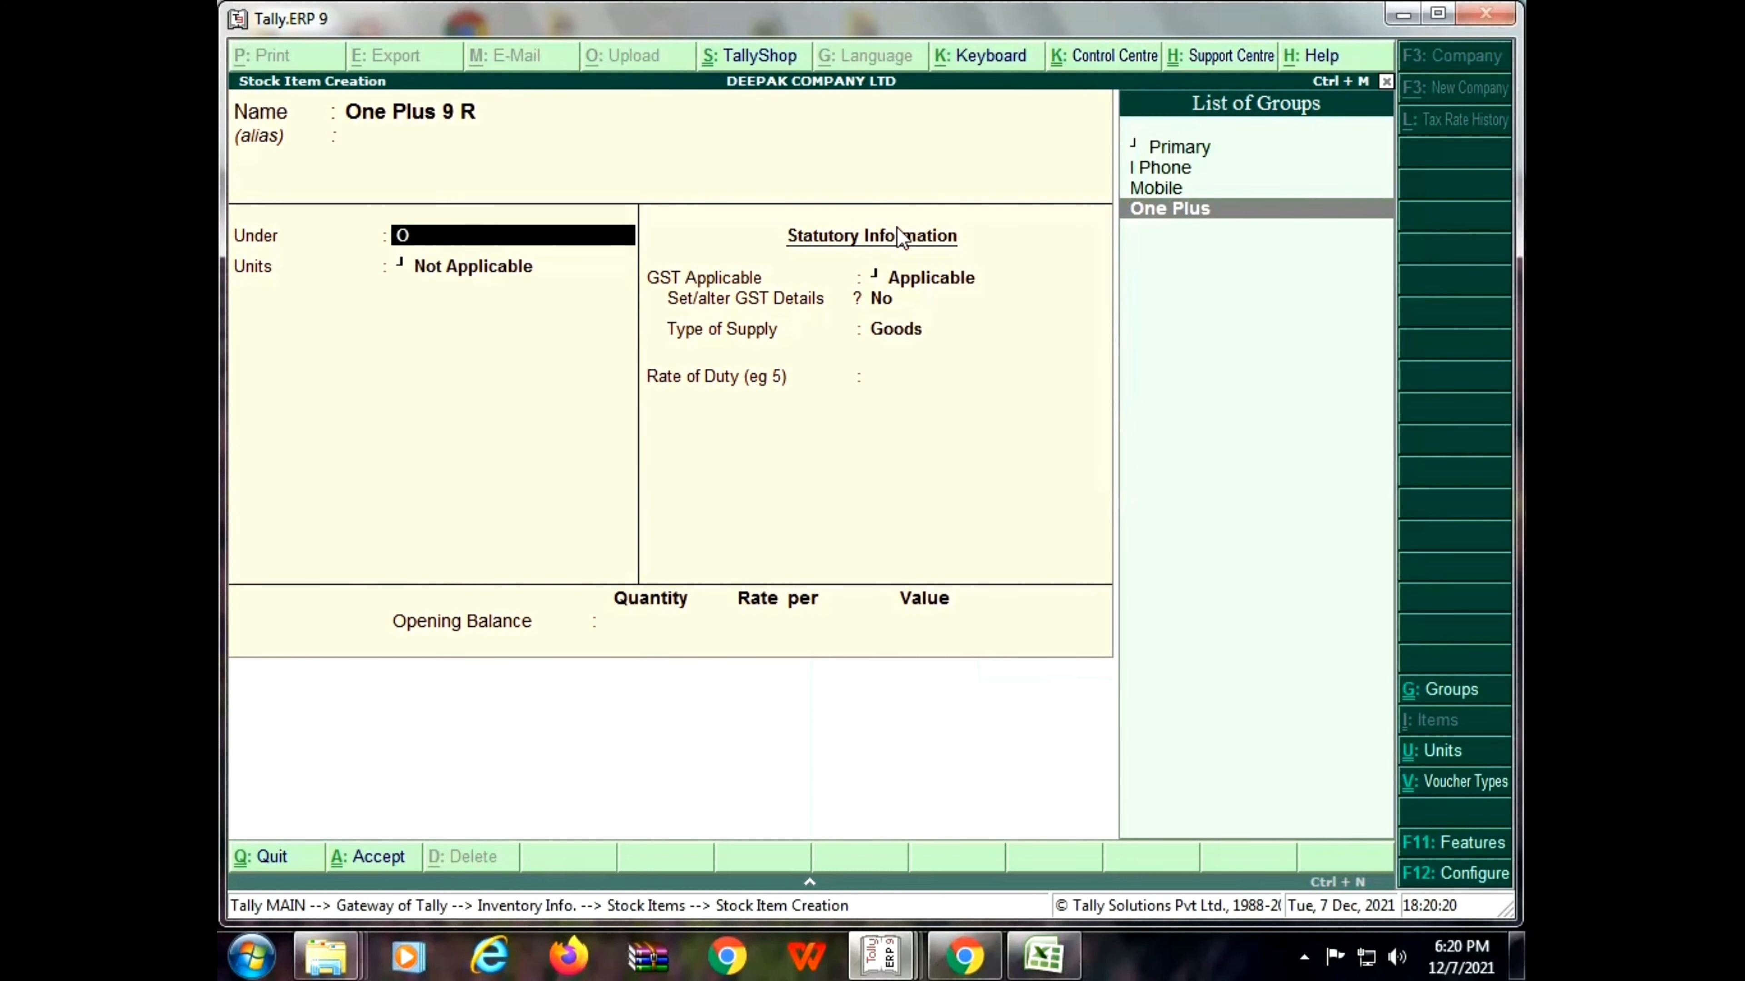
key("Return")
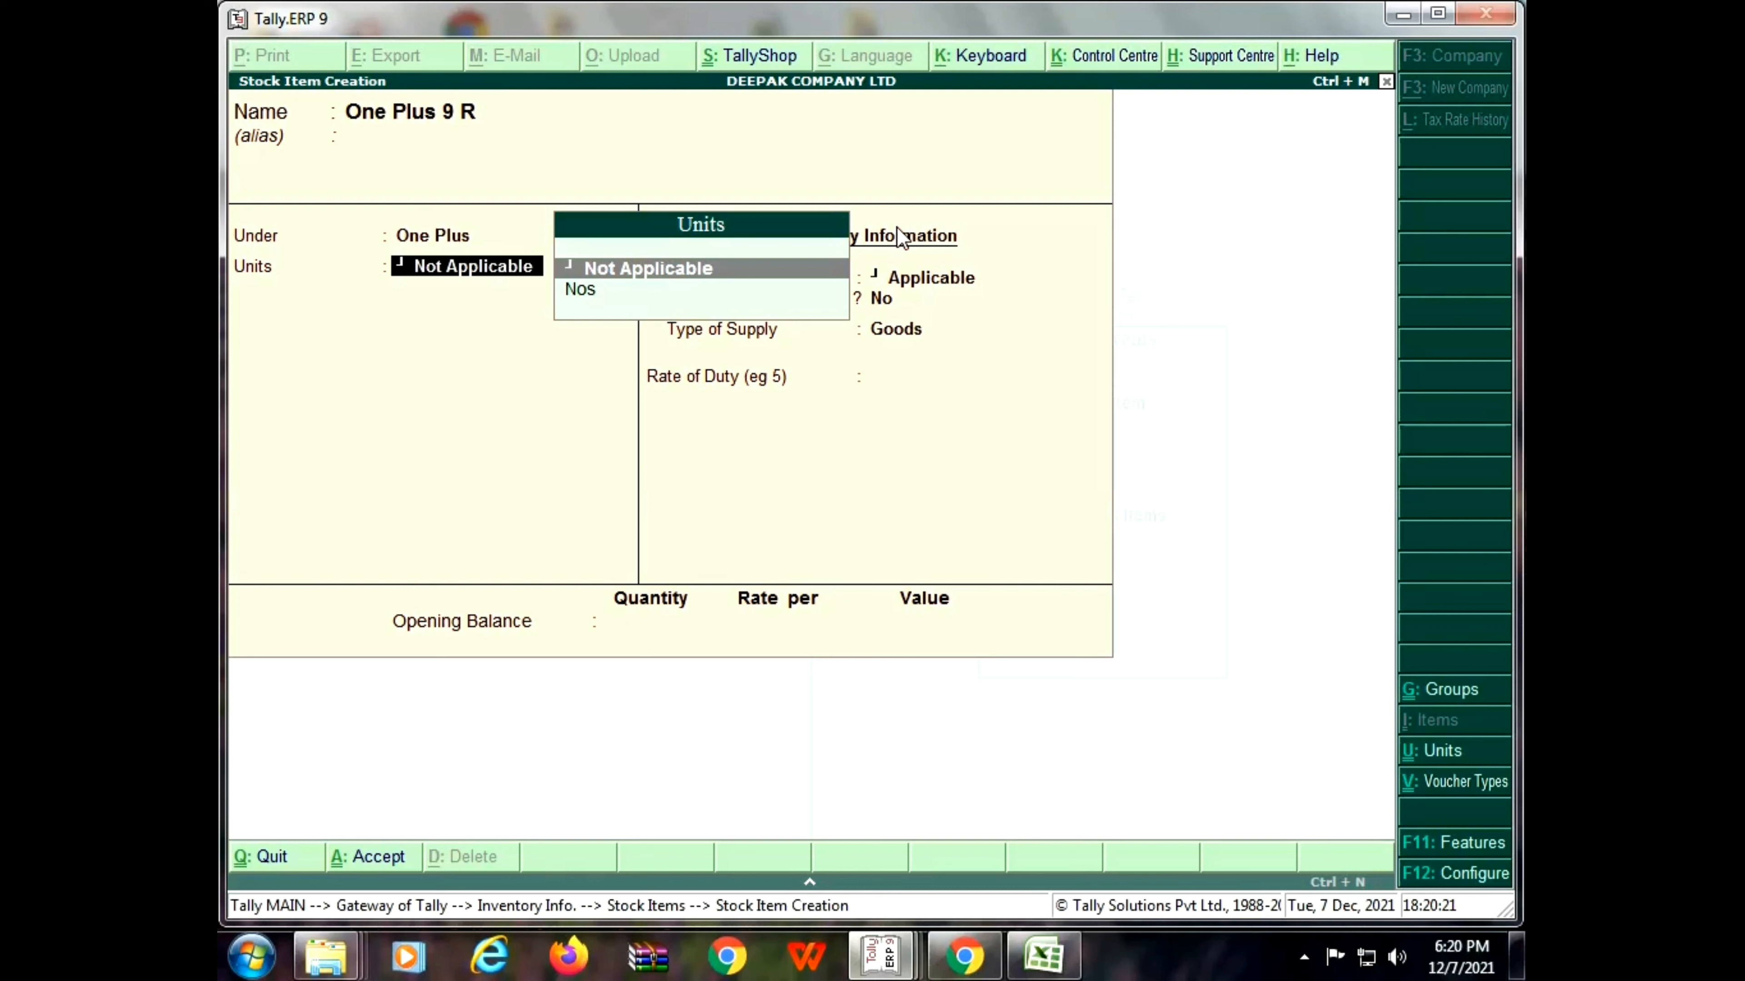
key("Down")
key("Return")
Save the One Plus 9 R item with GST applicable, no GST details, supply type Goods, duty rate 0 and no opening balance
key("Return")
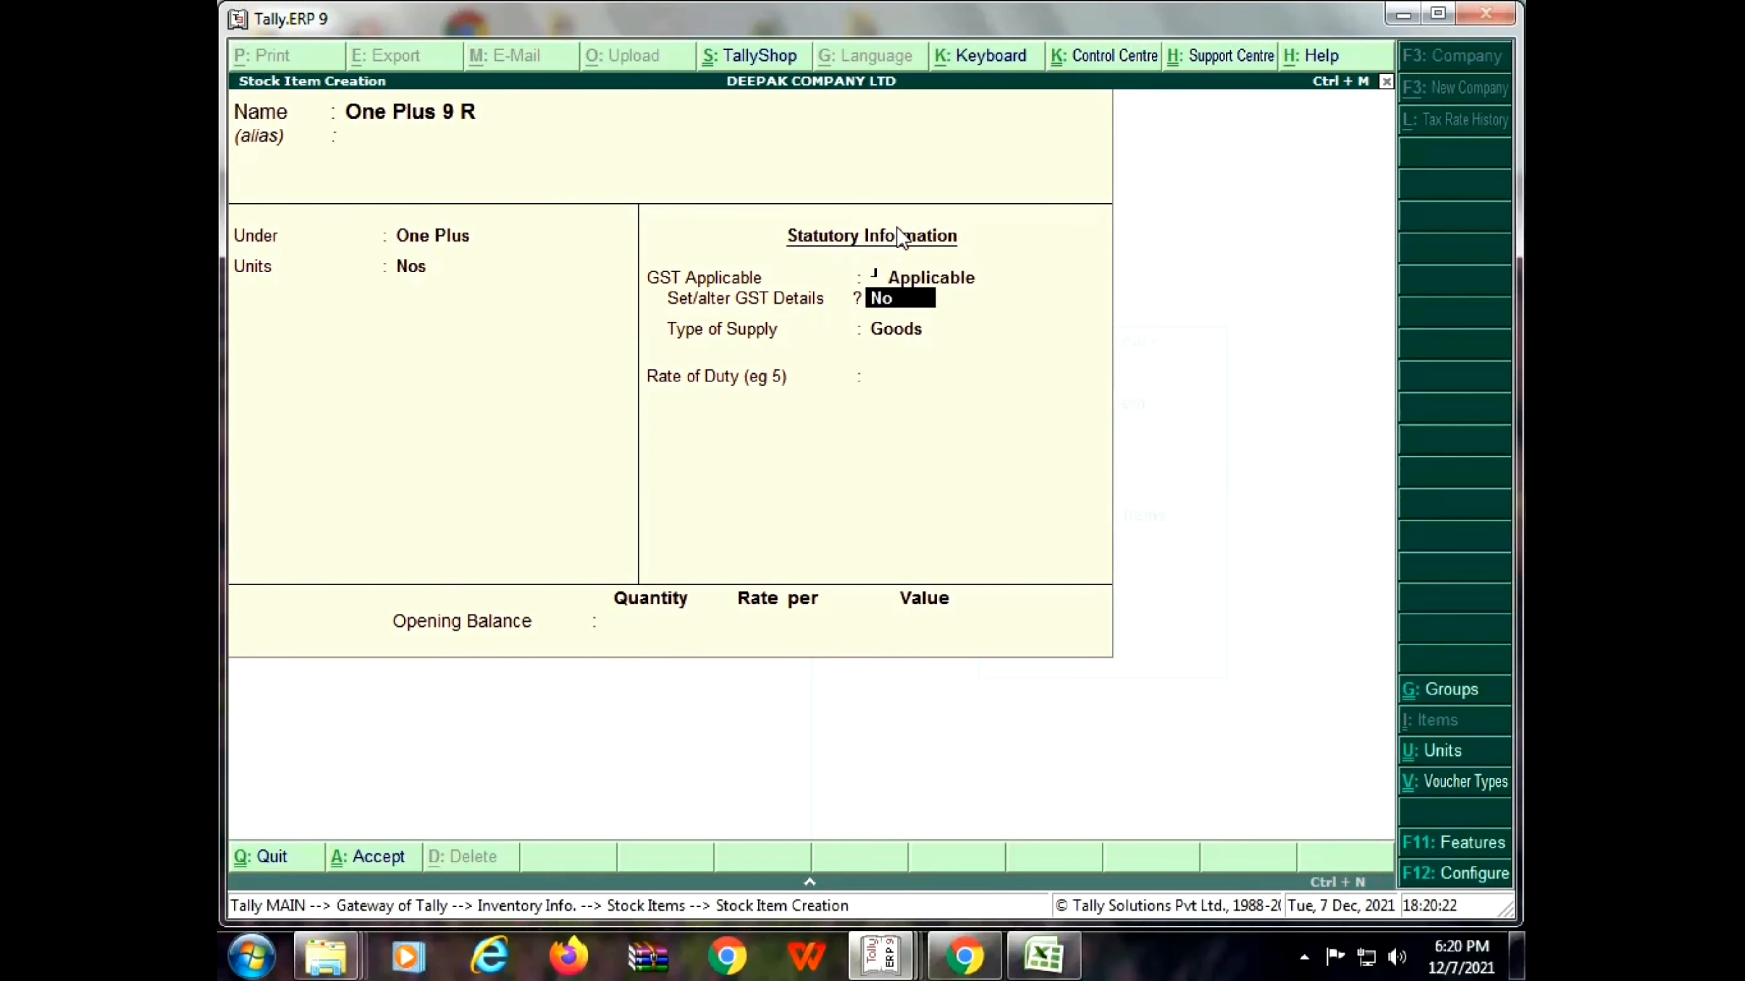
key("Return")
key("Return")
key("Return")
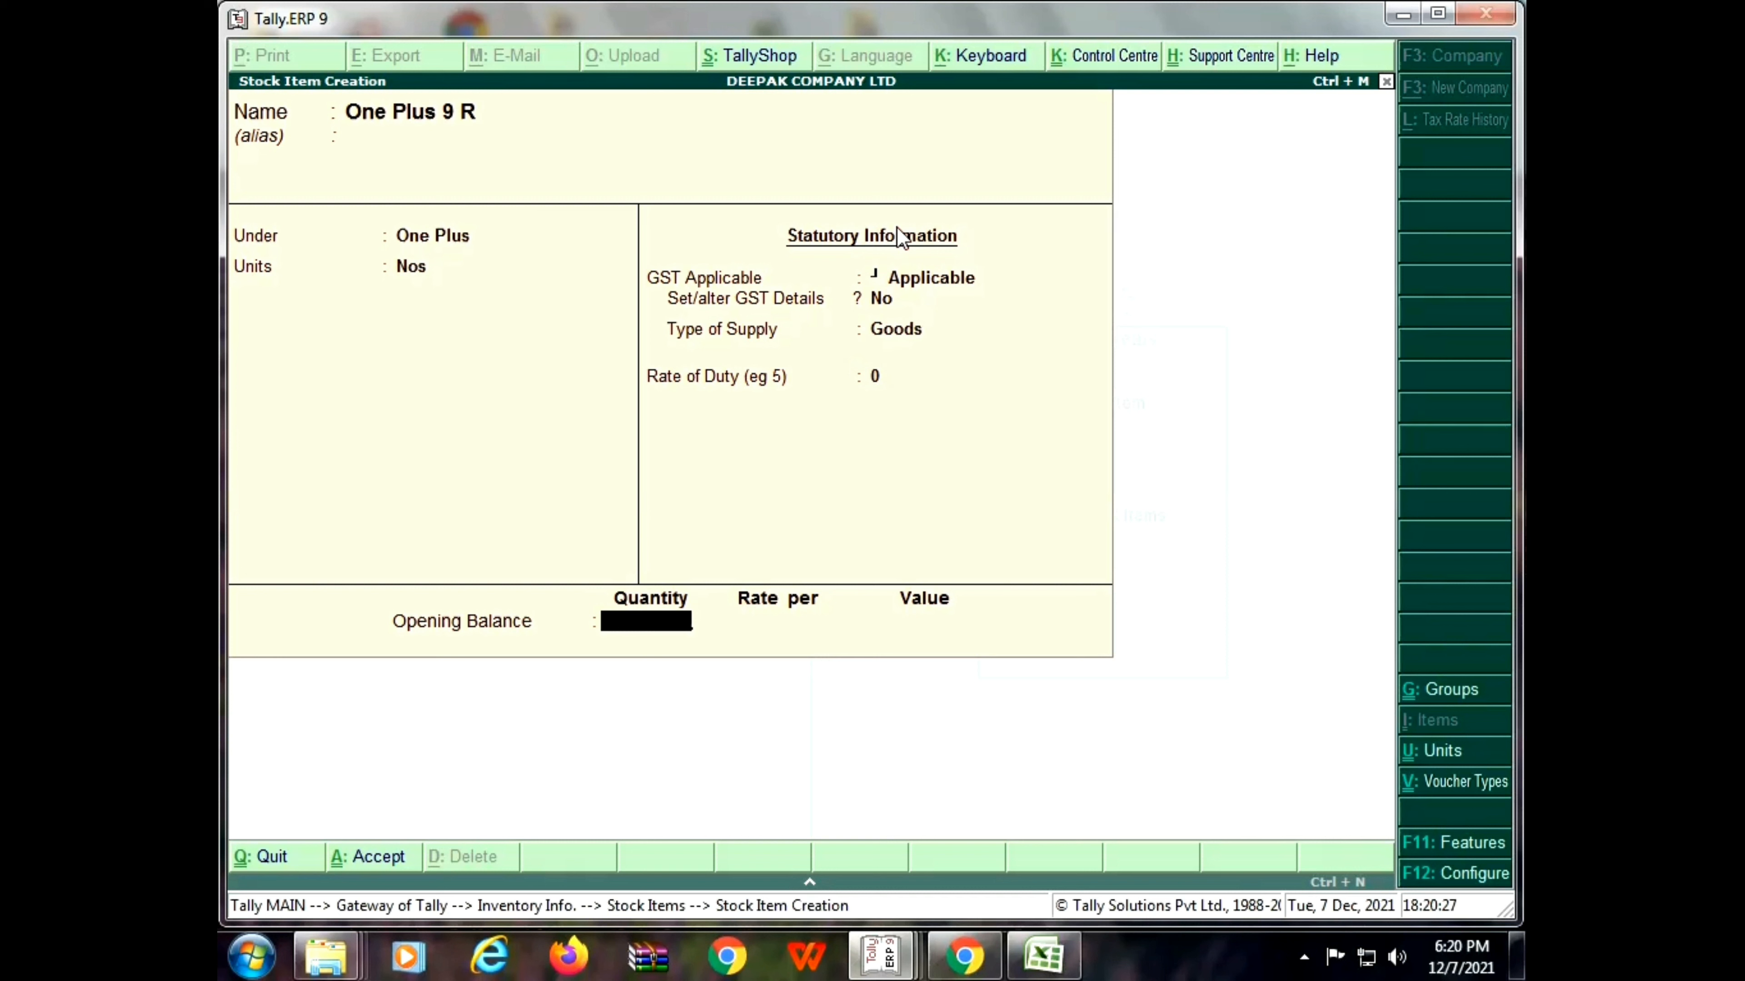
key("Return")
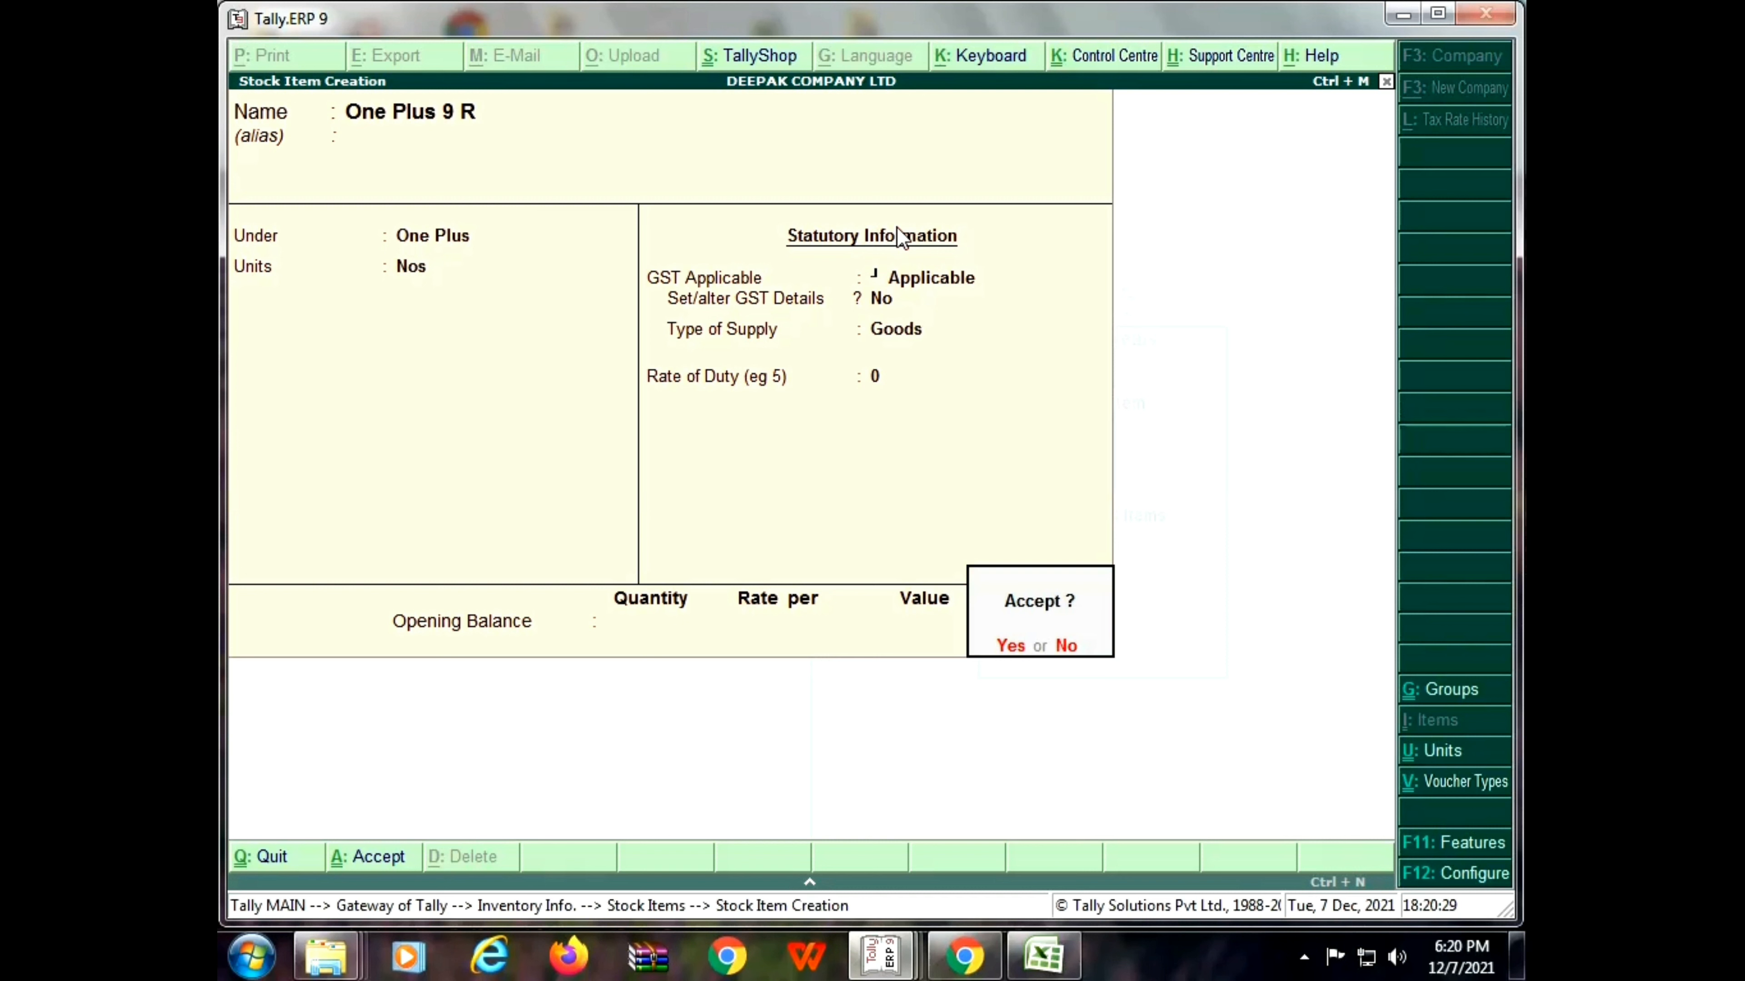
key("Return")
Enter a stock item named One Plus Nord without an alias, under the One Plus group with unit Nos
type("One")
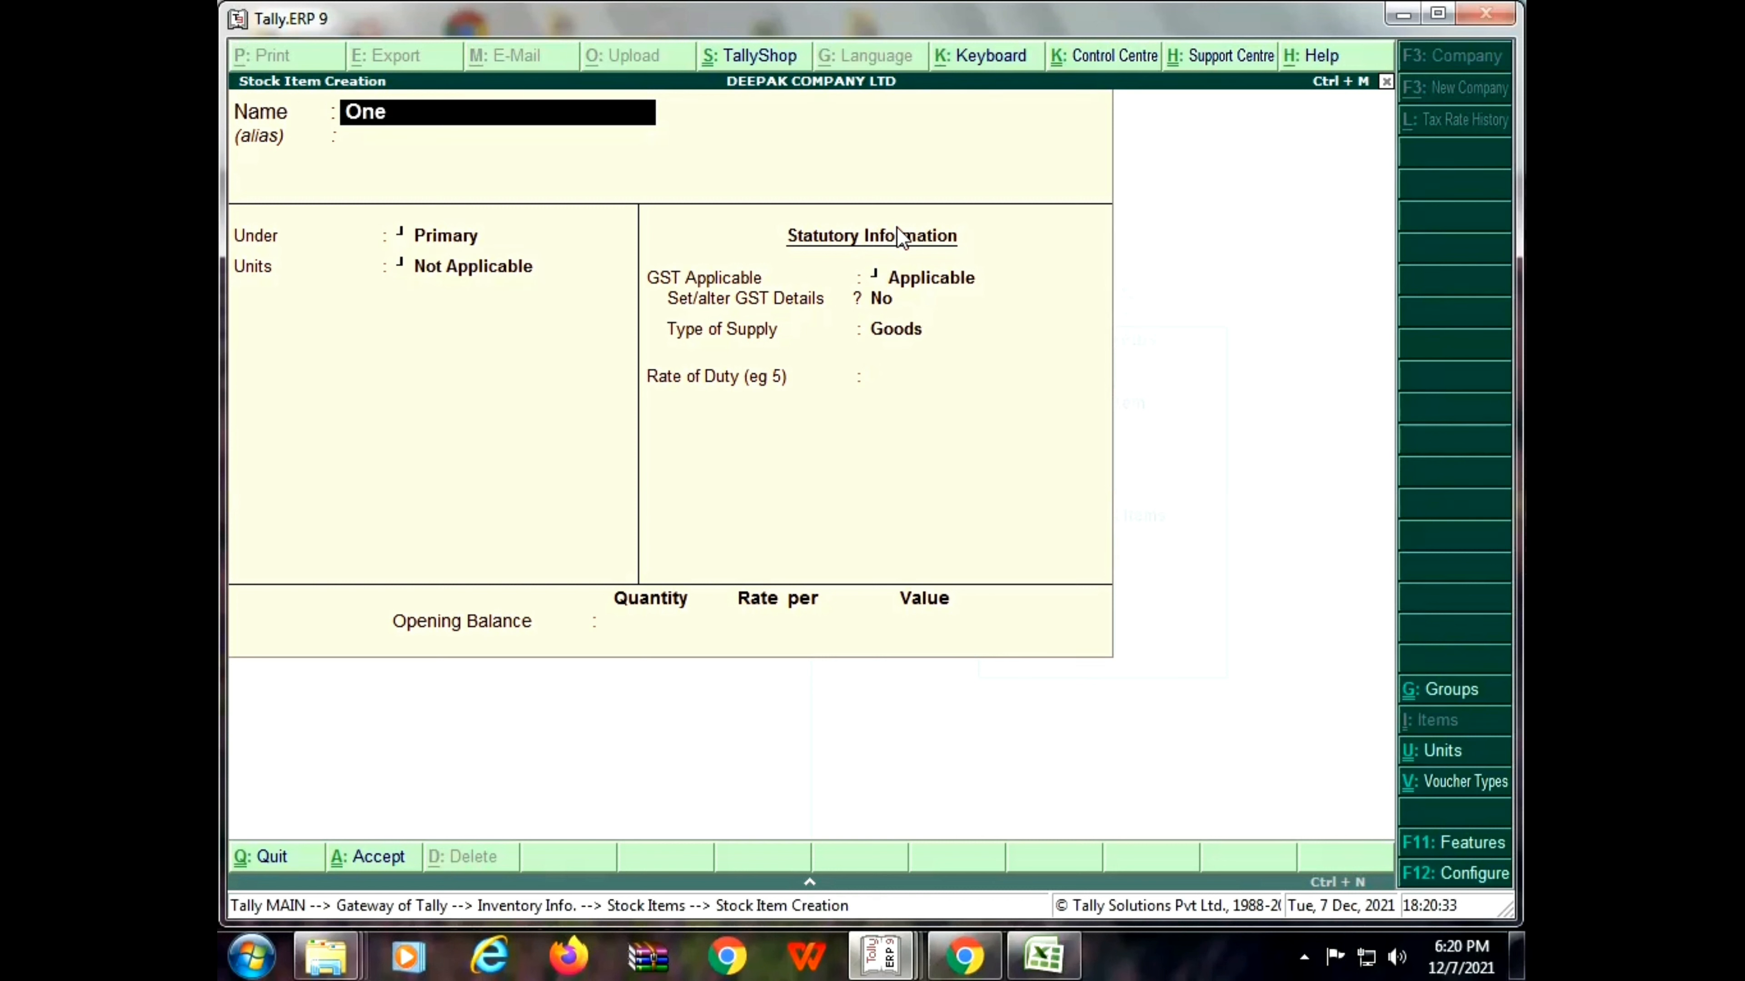
type(" Plus Nord")
key("Return")
key("Return")
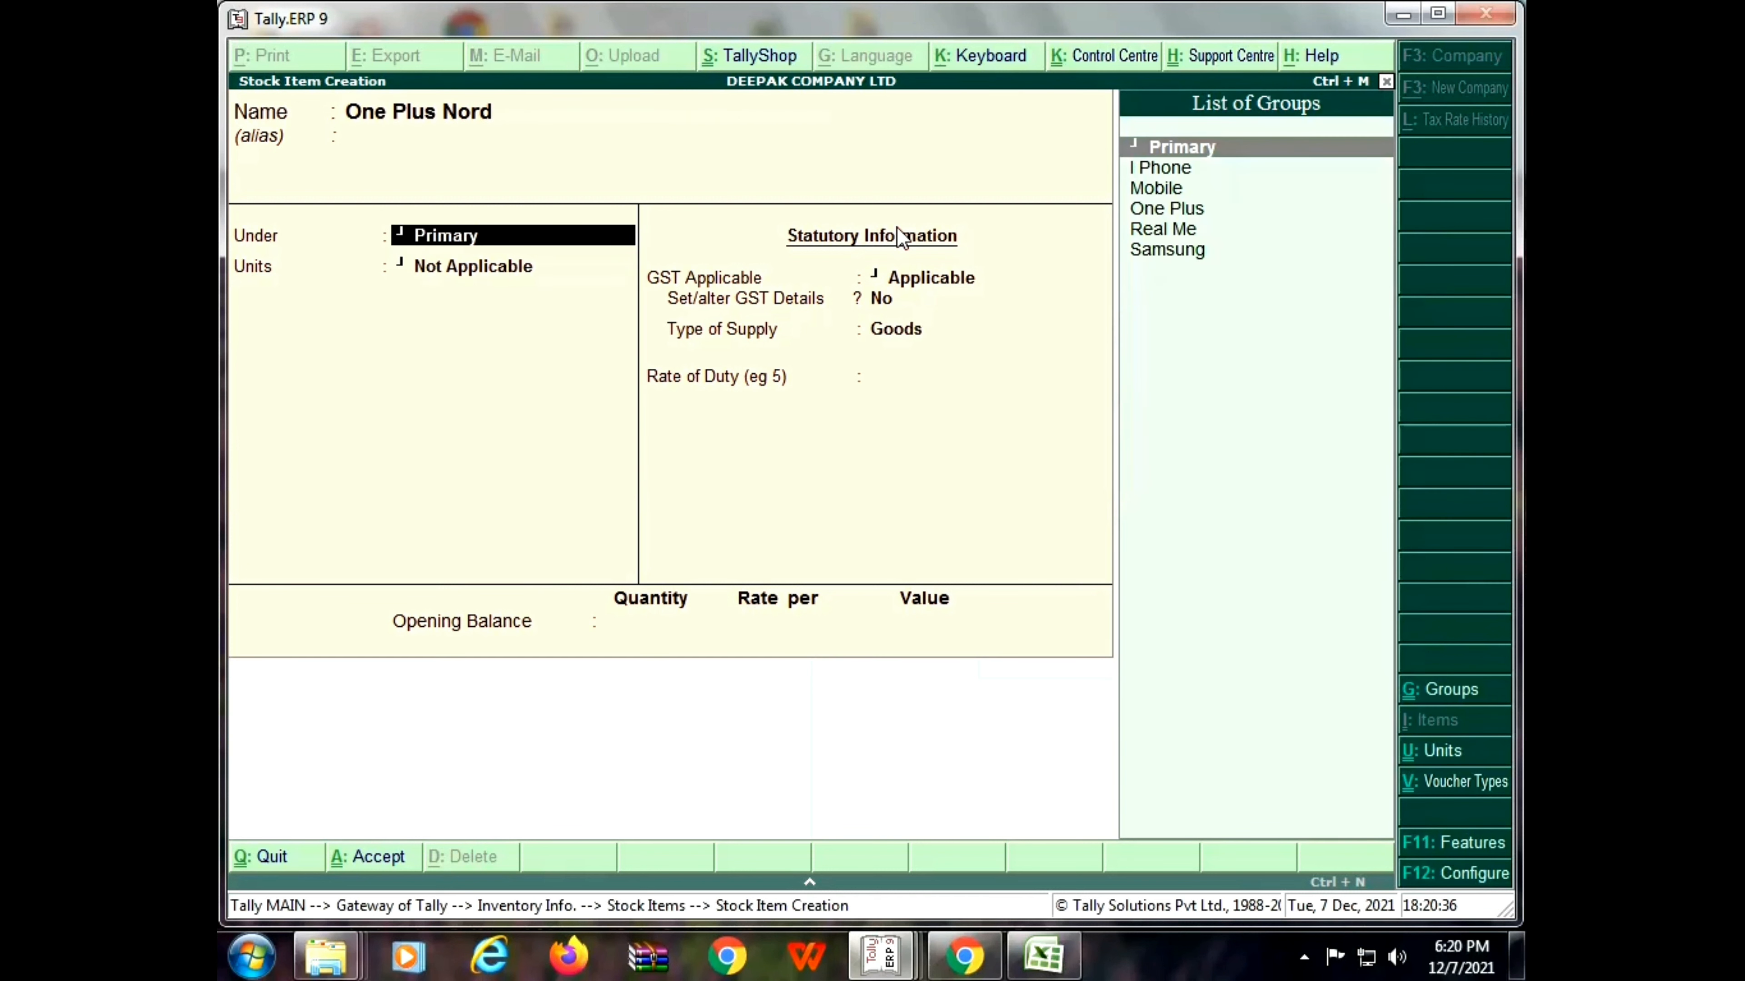
type("O")
key("Return")
key("Down")
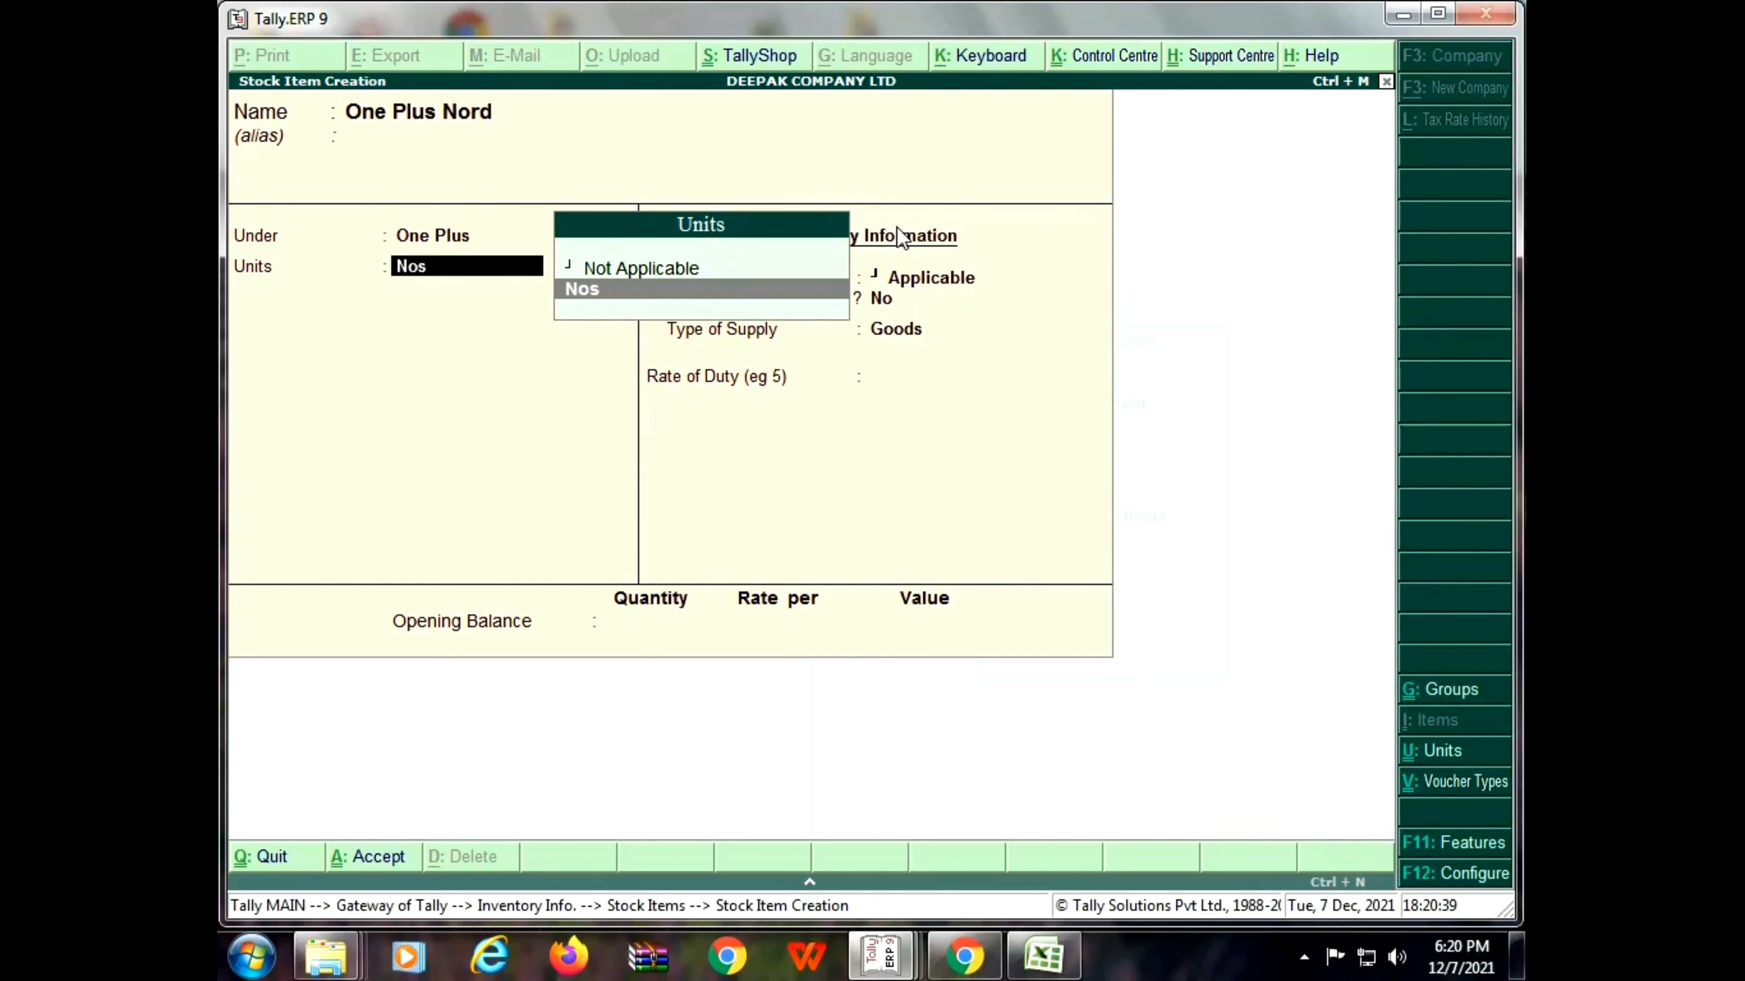
key("Return")
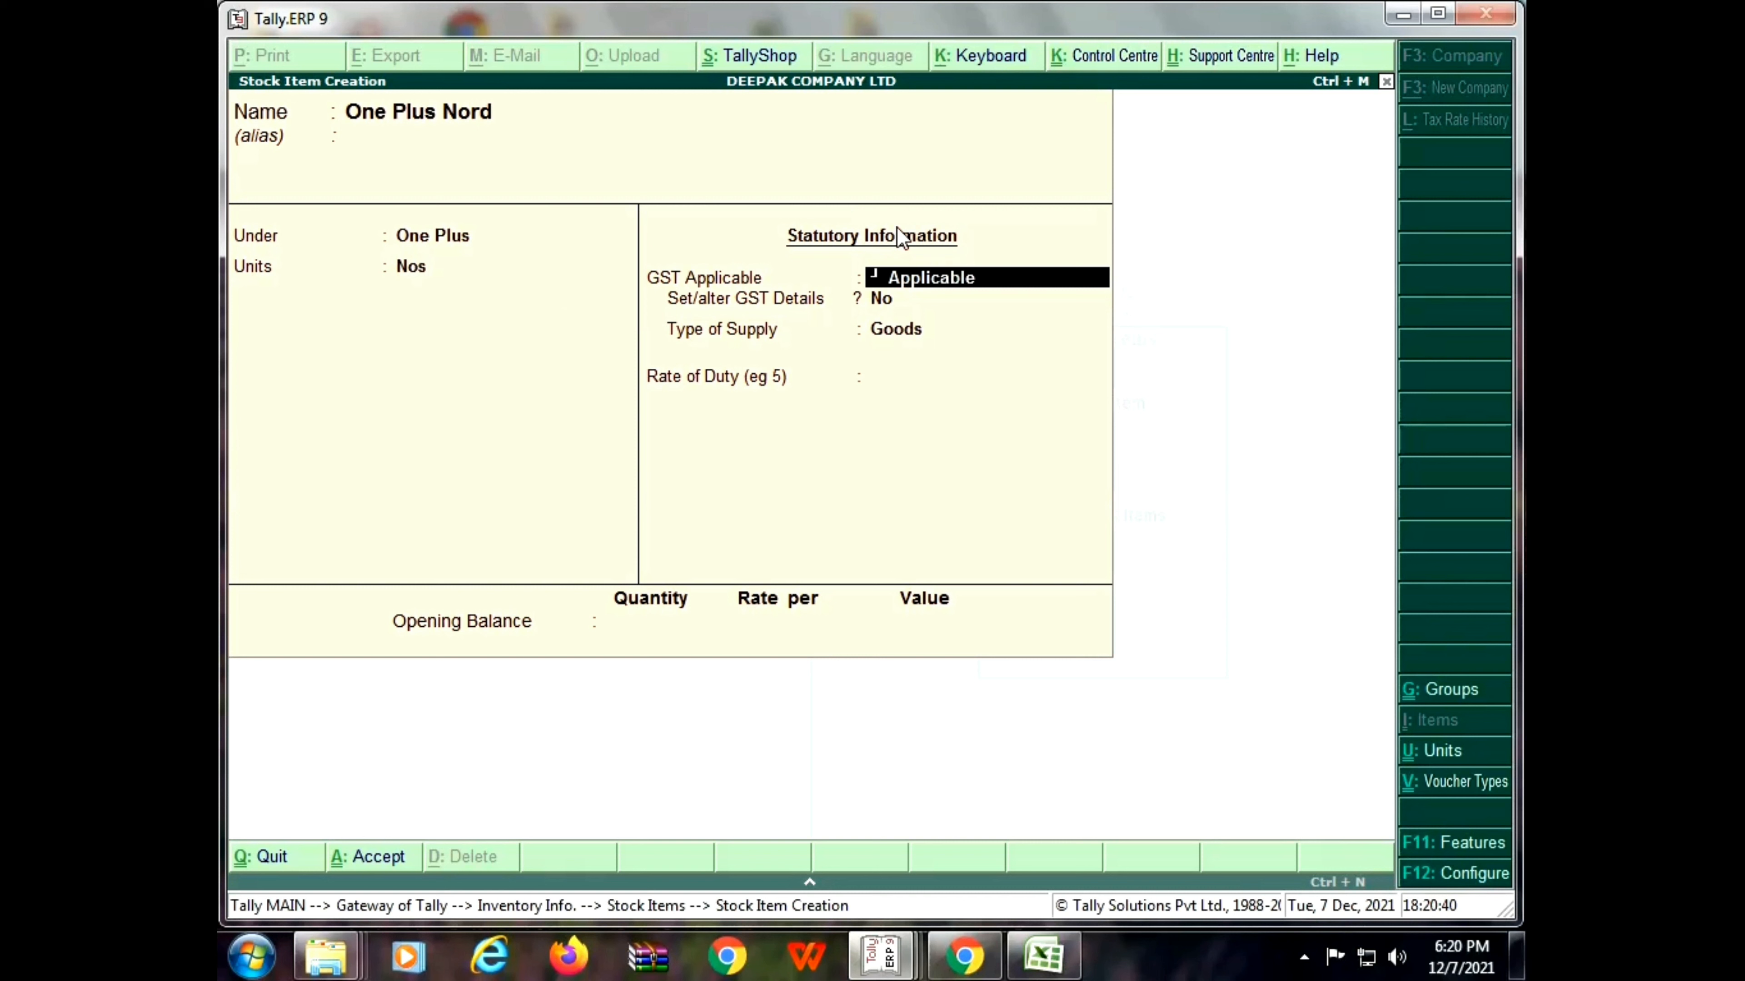
Save the One Plus Nord item with GST applicable, no GST details, supply type Goods, duty rate 0 and no opening balance
key("Return")
key("Return")
key("Return")
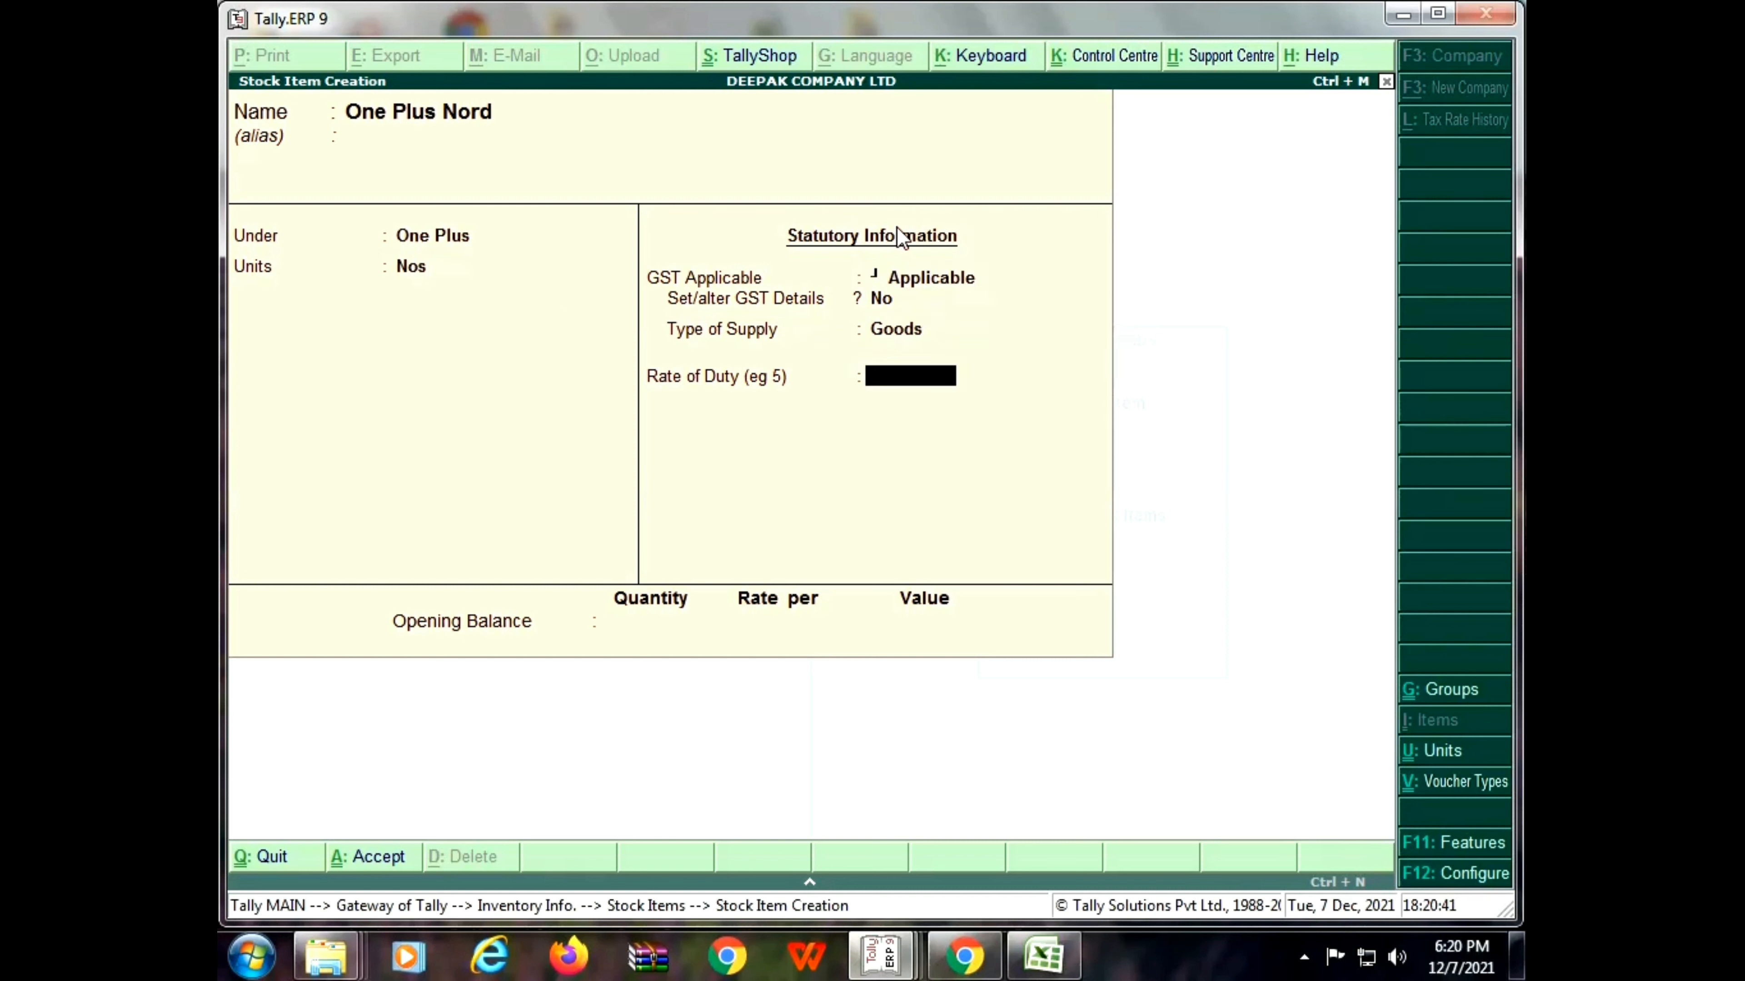
key("Return")
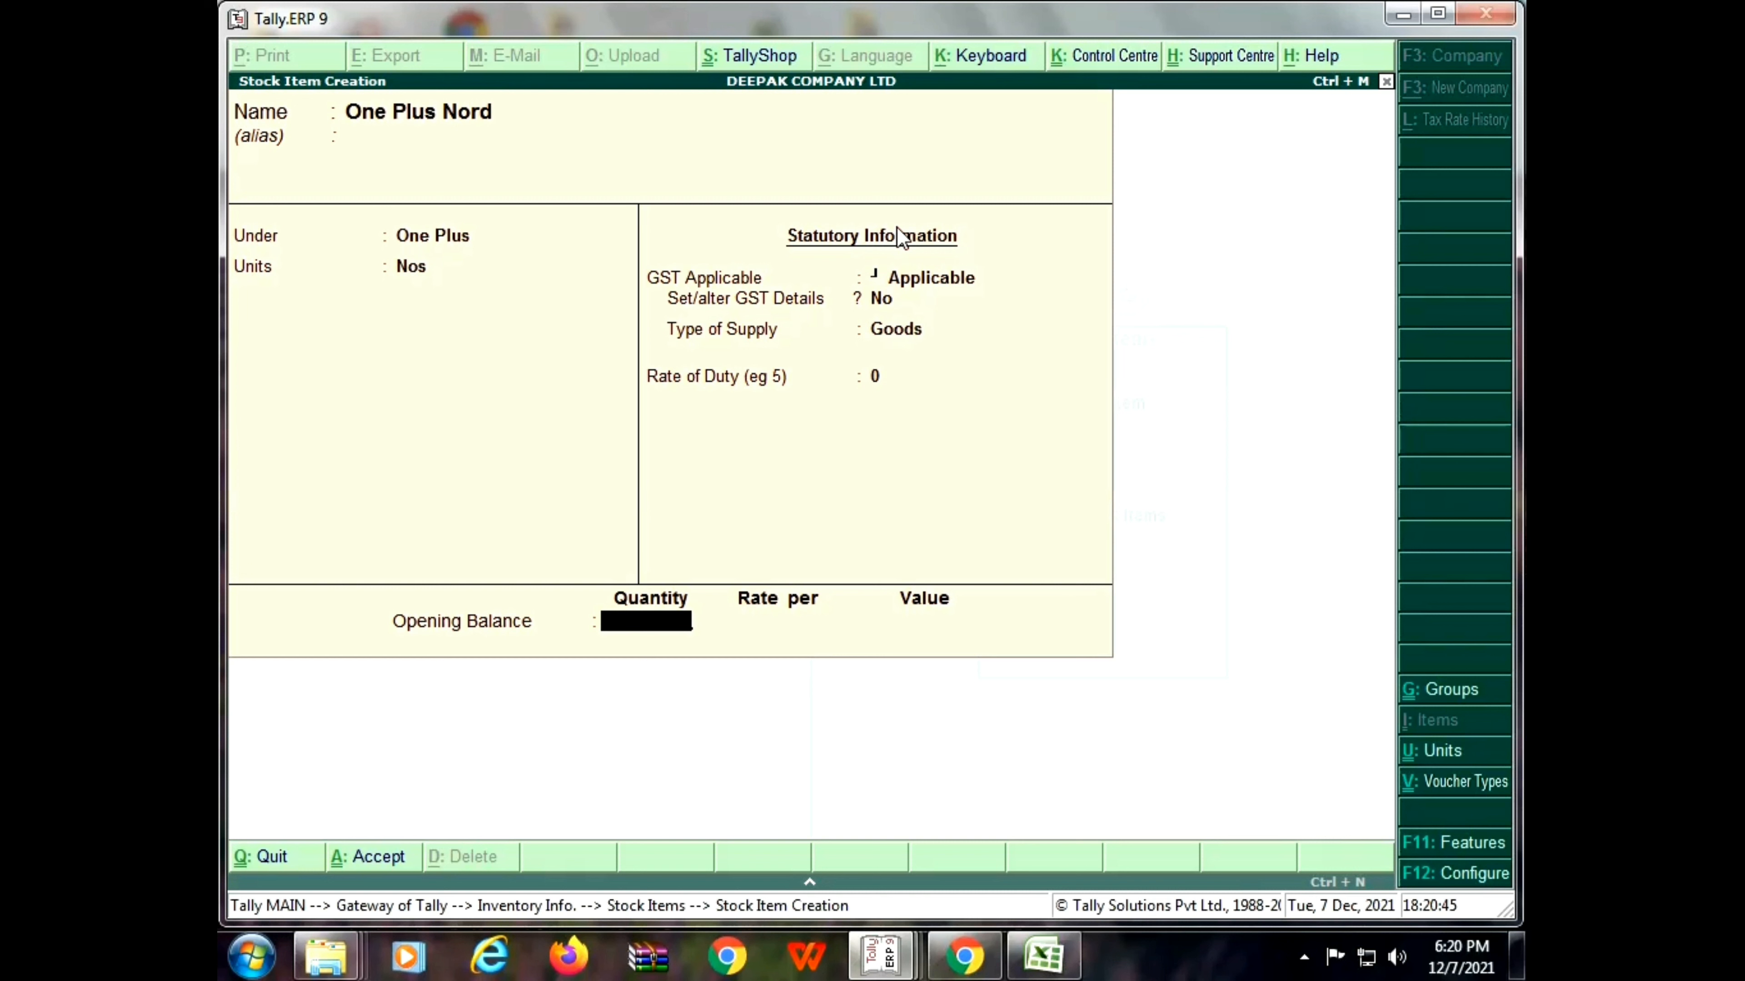
key("Return")
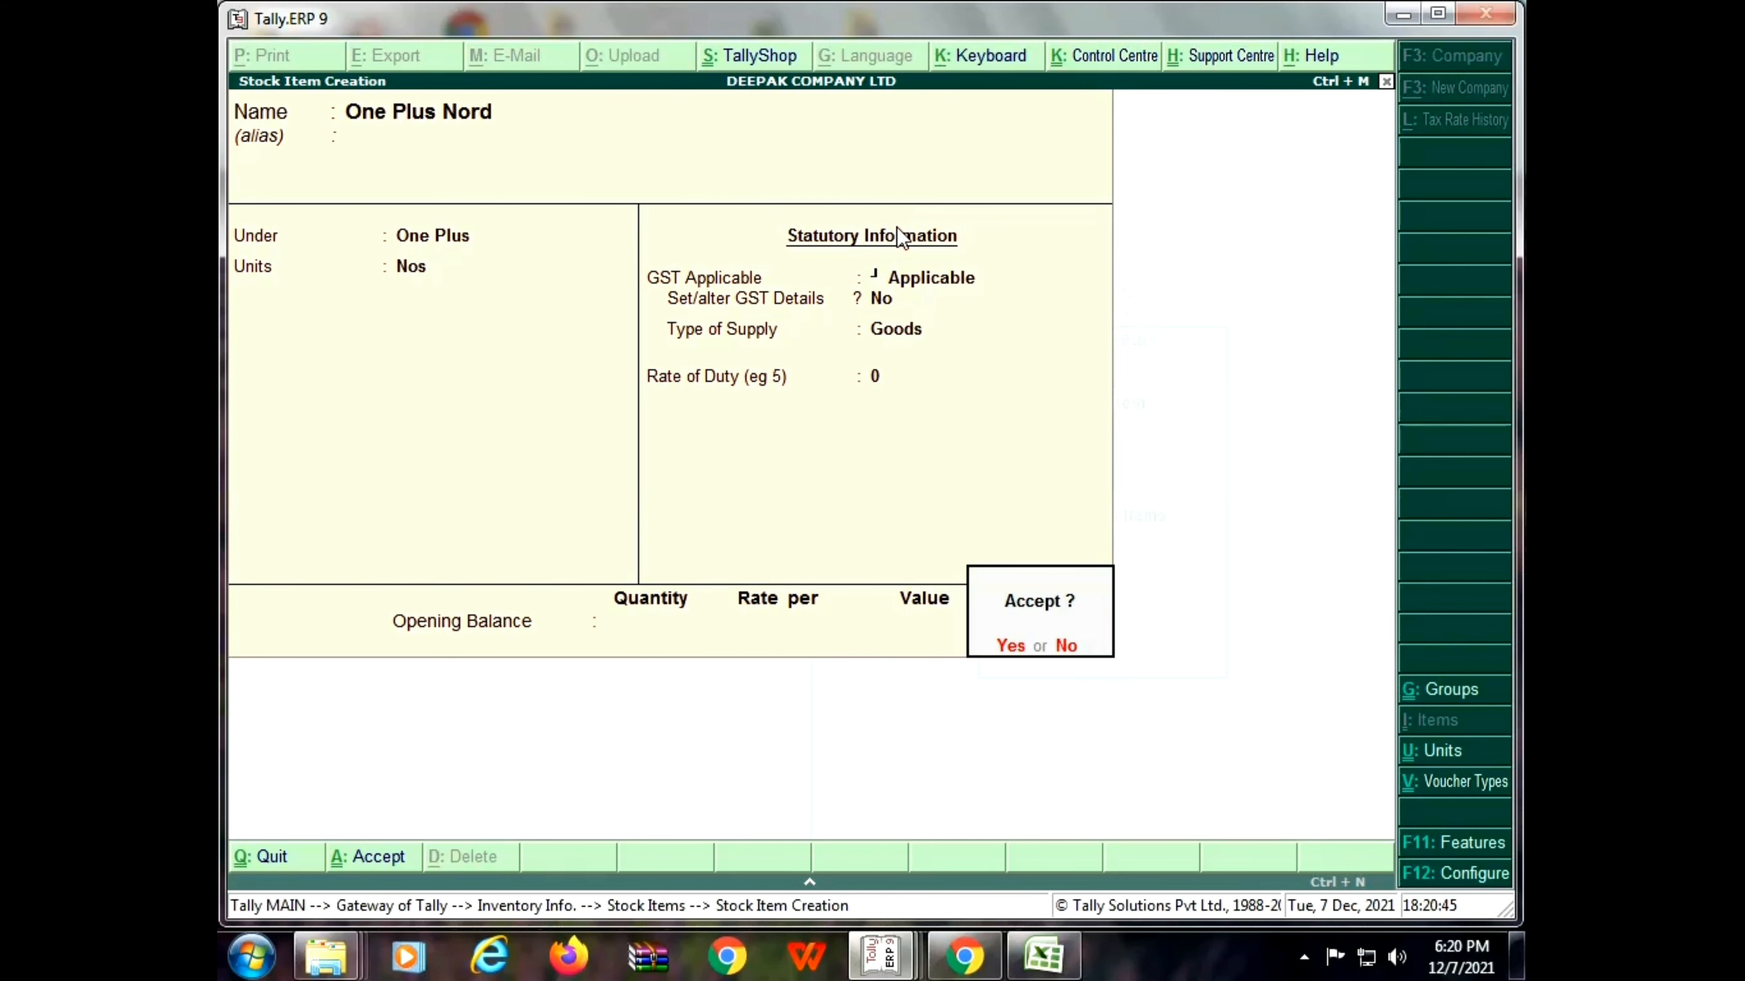
key("Return")
Quit stock item creation and open the list of single stock items for display
key("Escape")
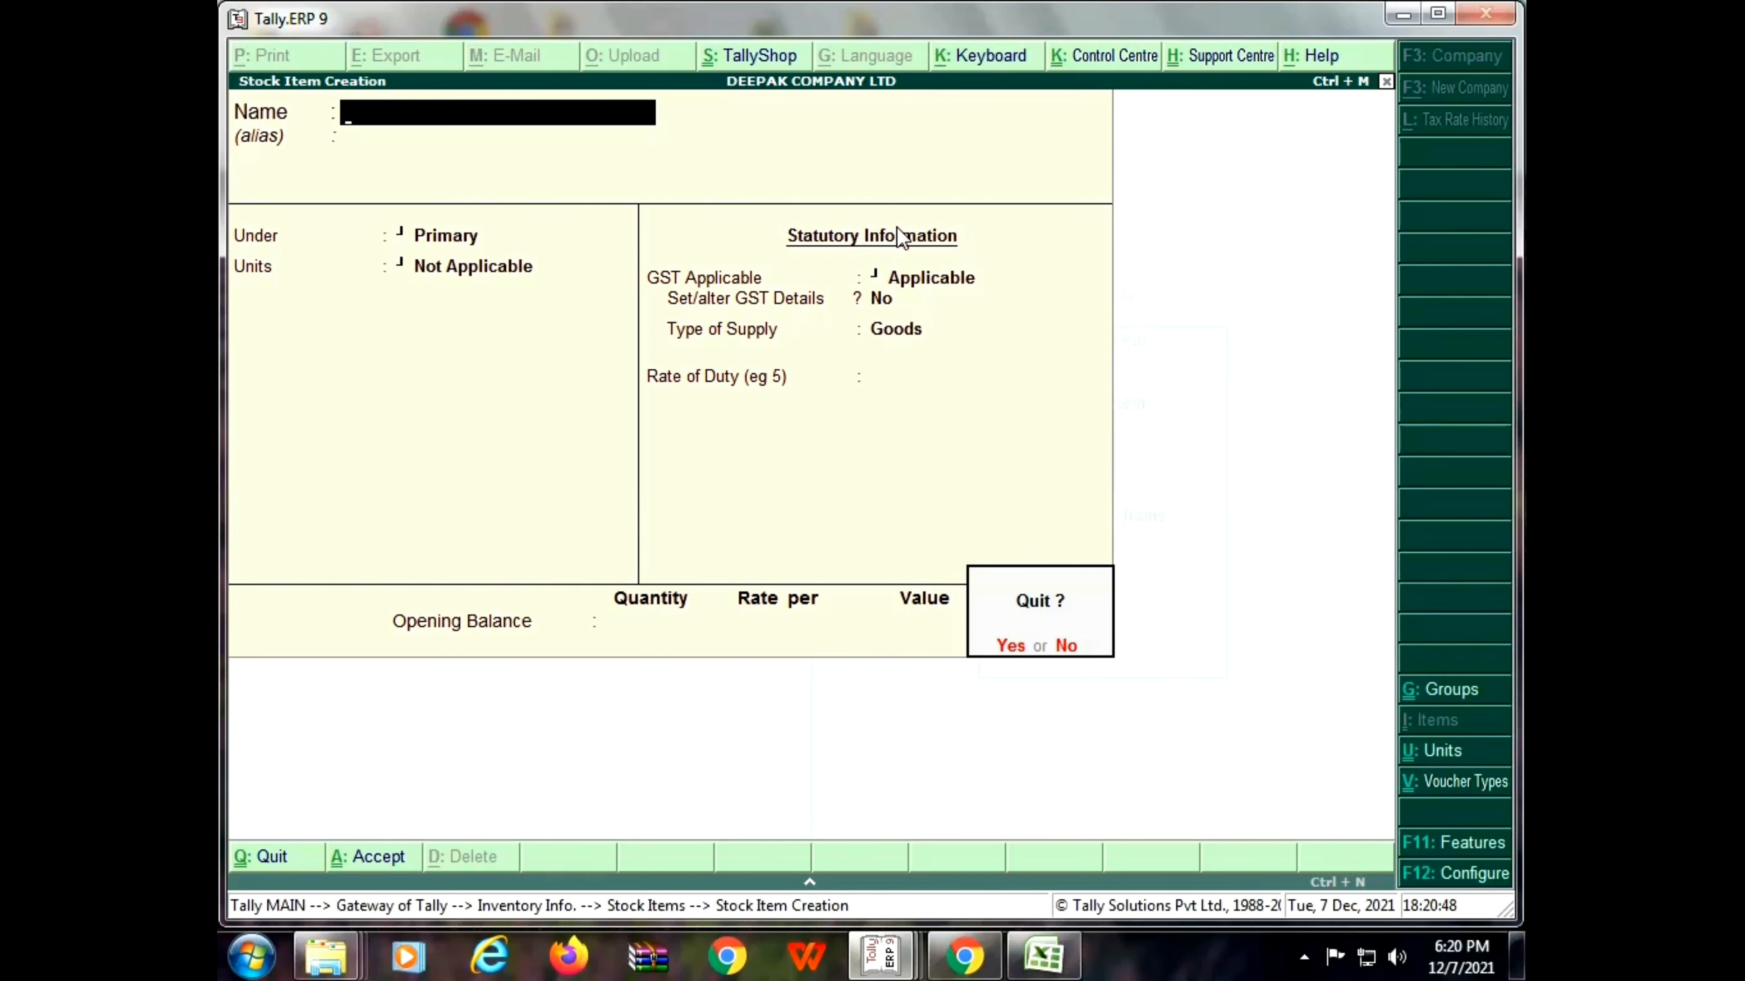
key("Return")
key("Down")
key("Down")
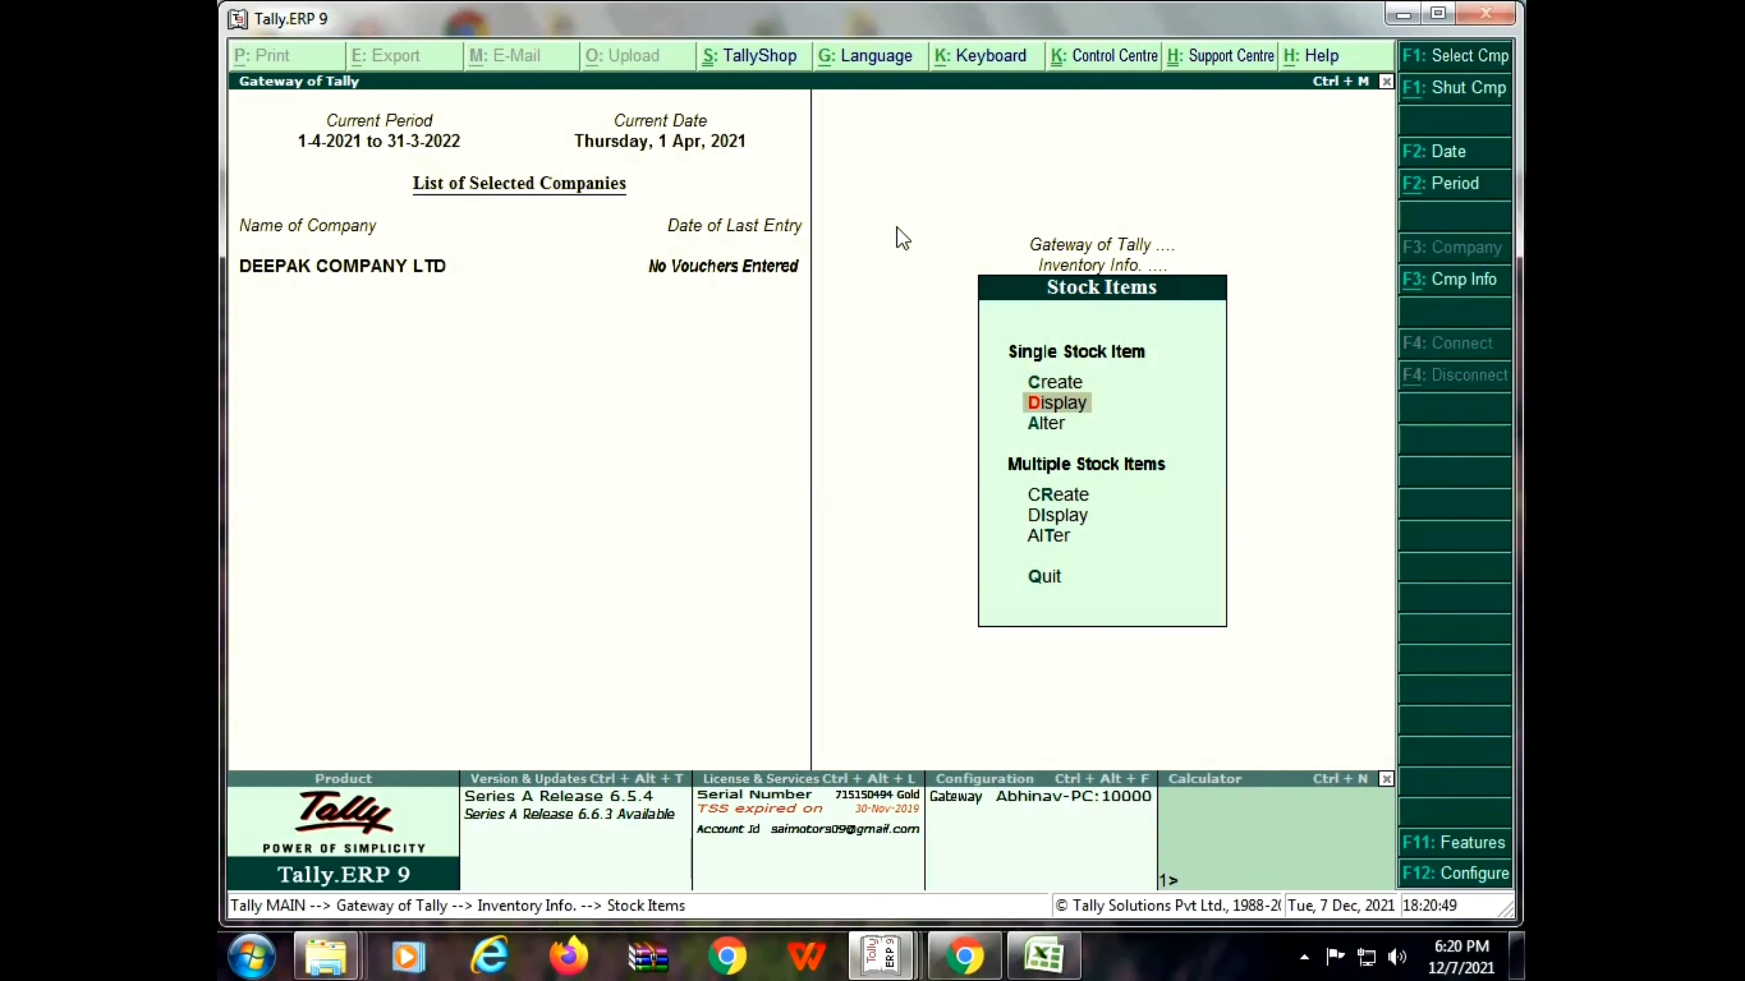
key("Return")
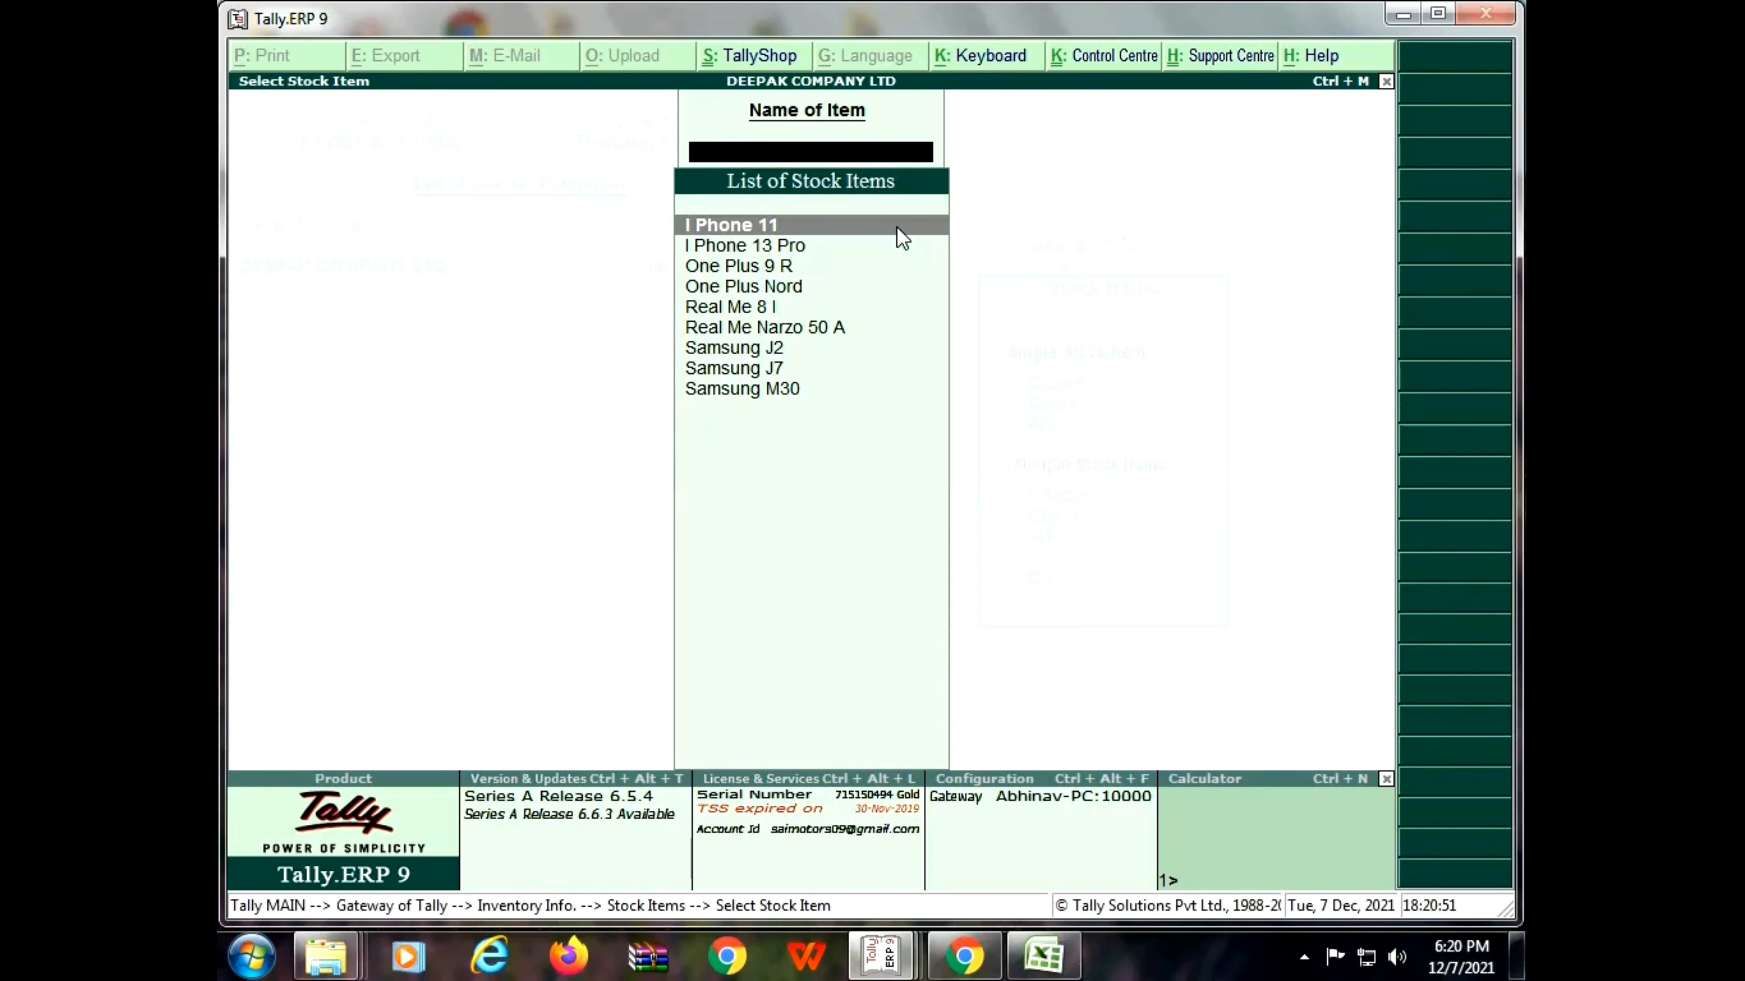
Go through the list of stock items to check the created phone models of every brand
key("Down")
key("Up")
key("Down")
key("Down")
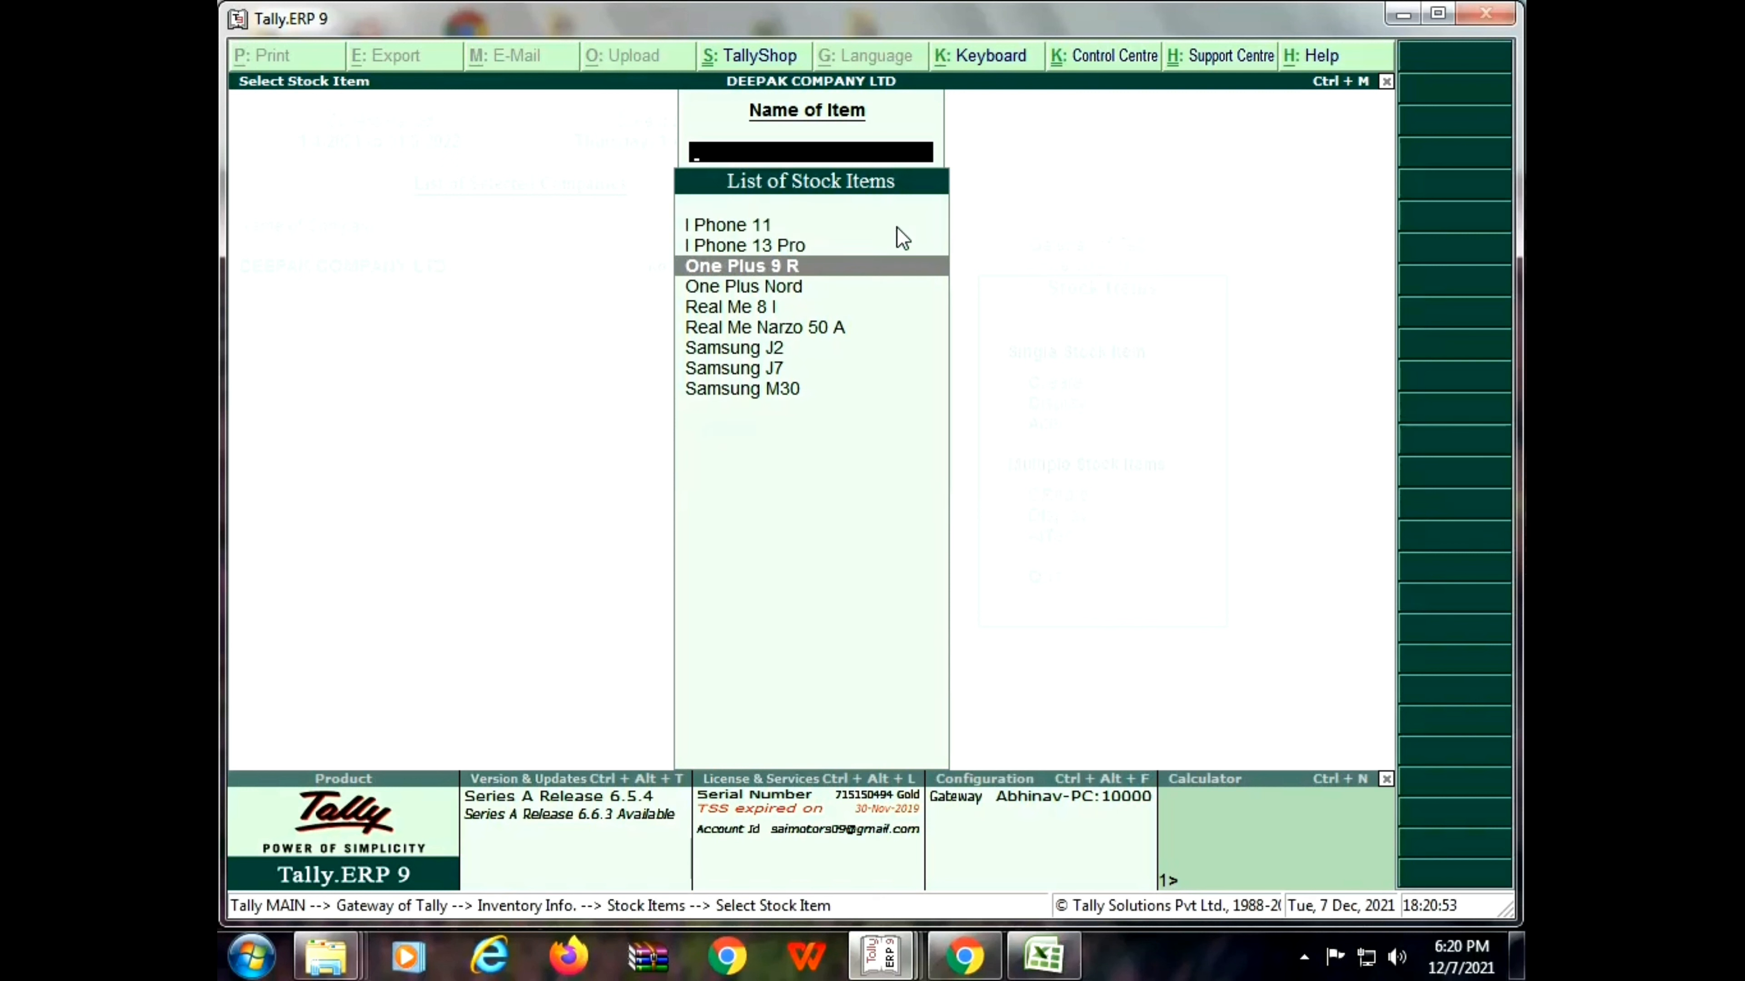
key("Down")
key("Down")
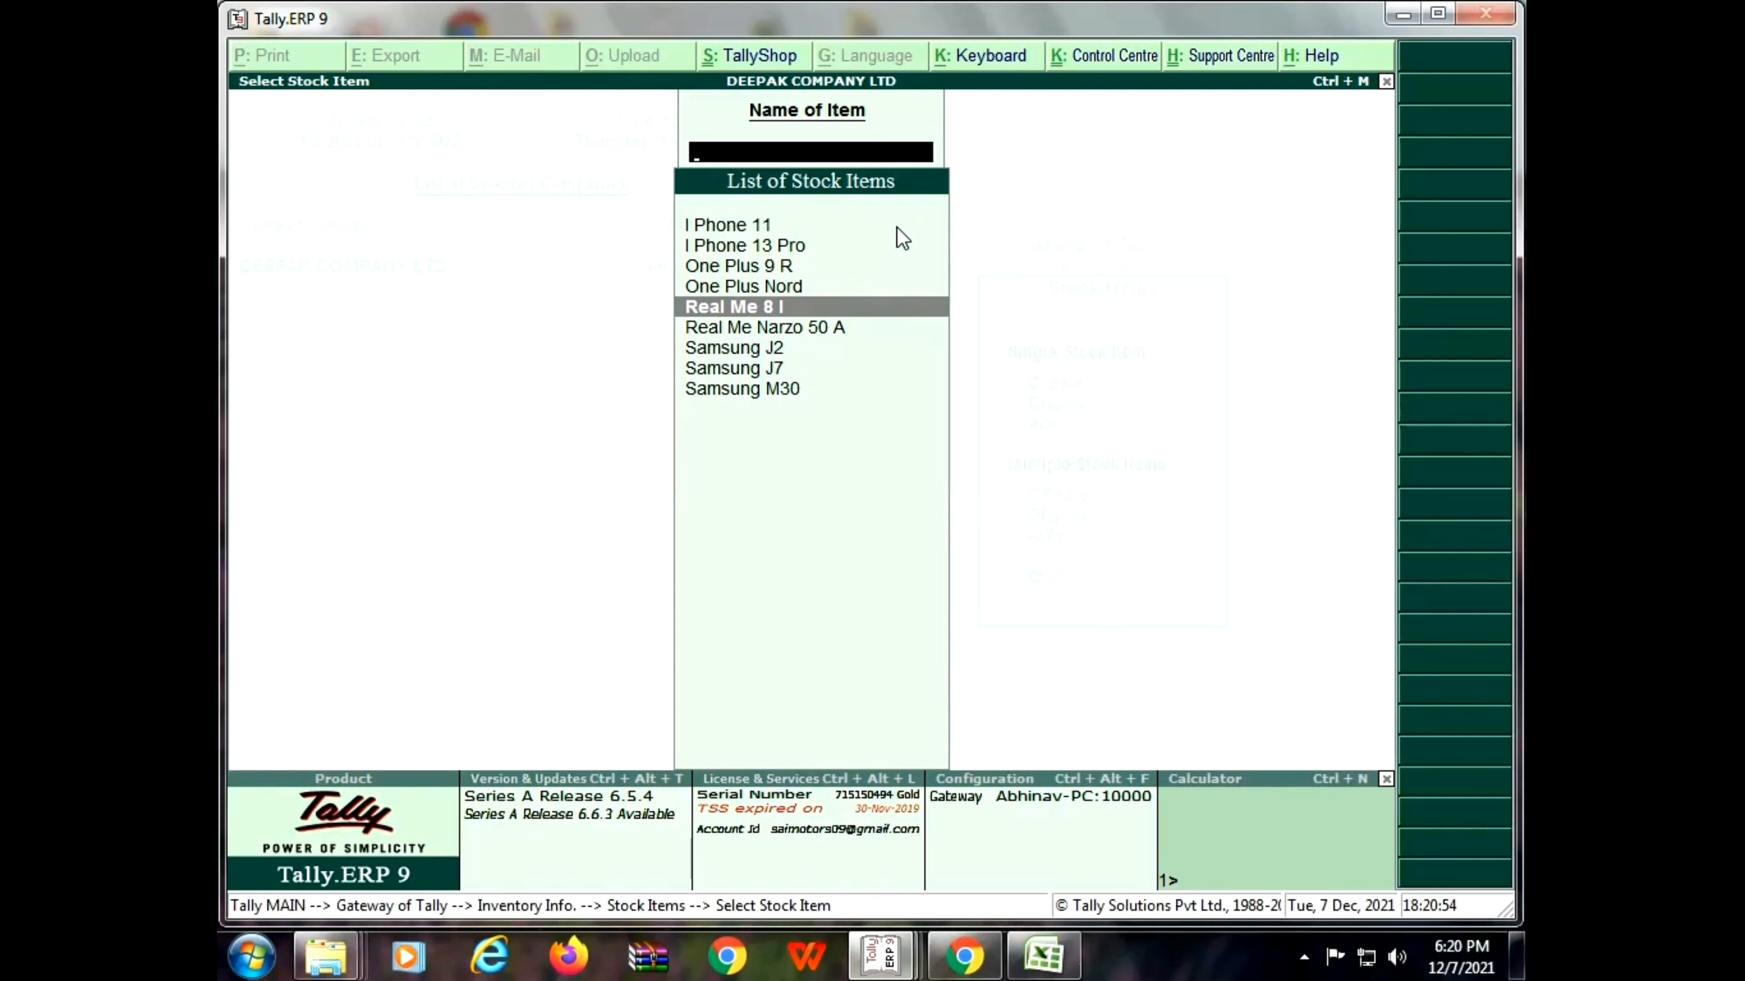
key("Down")
key("Down")
key("Down")
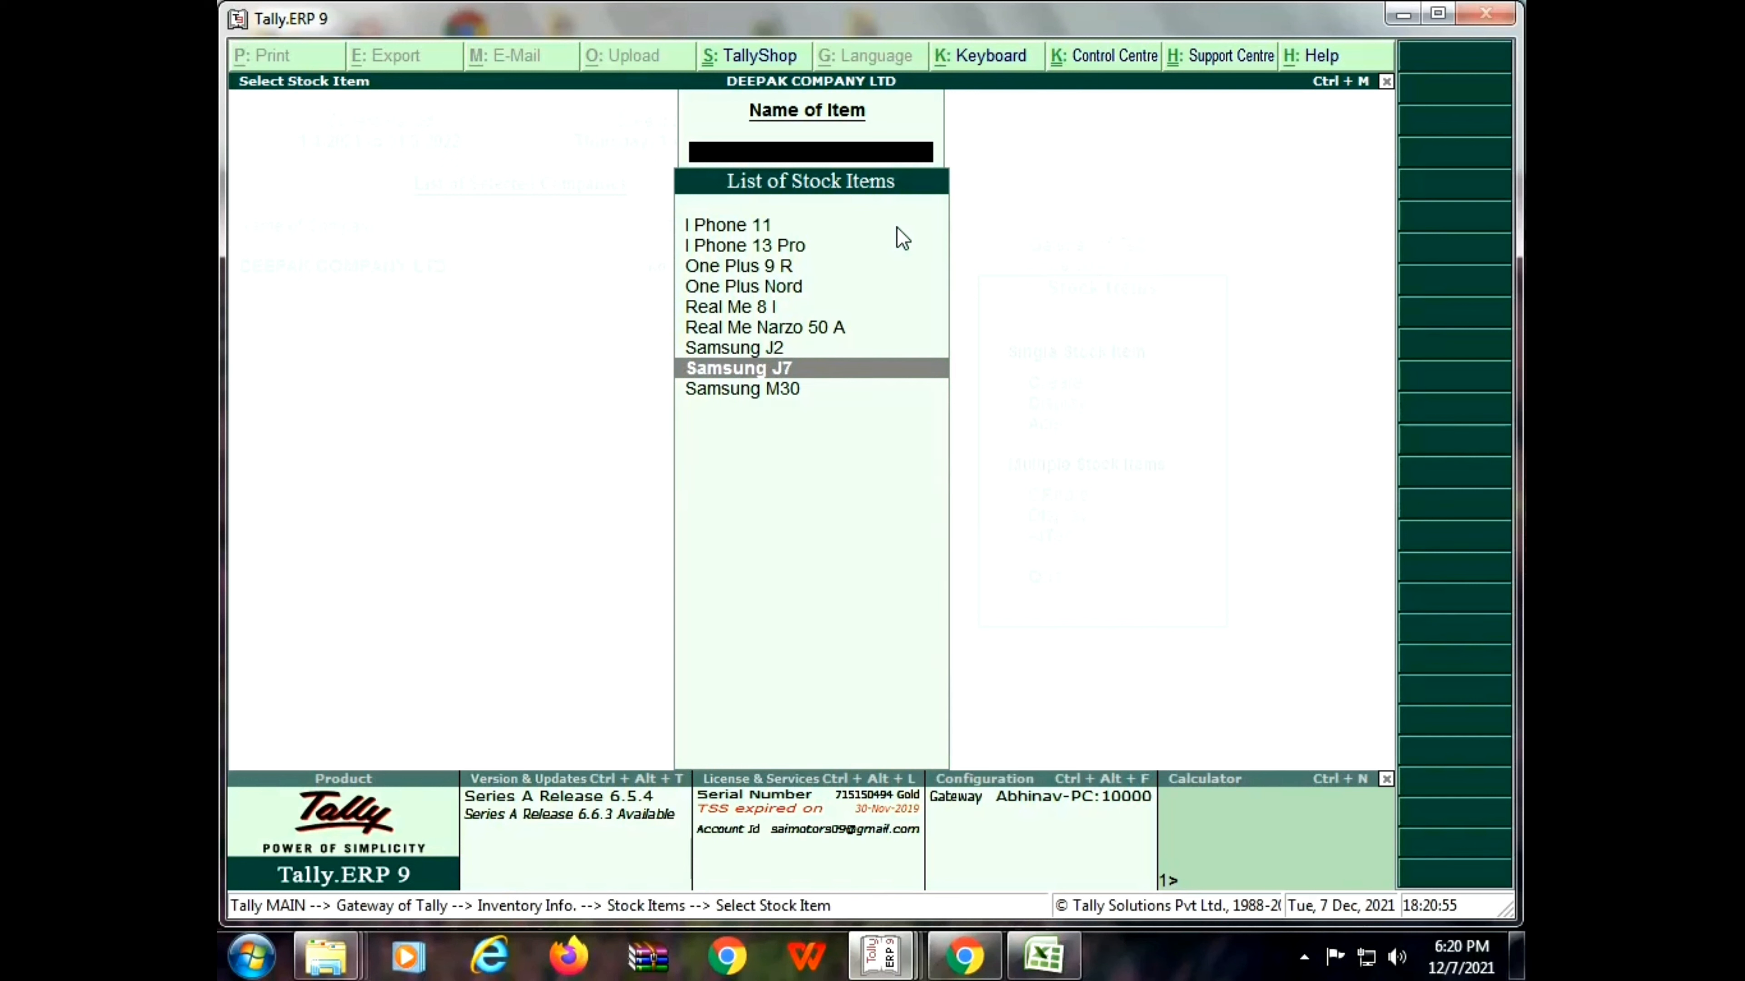
key("Down")
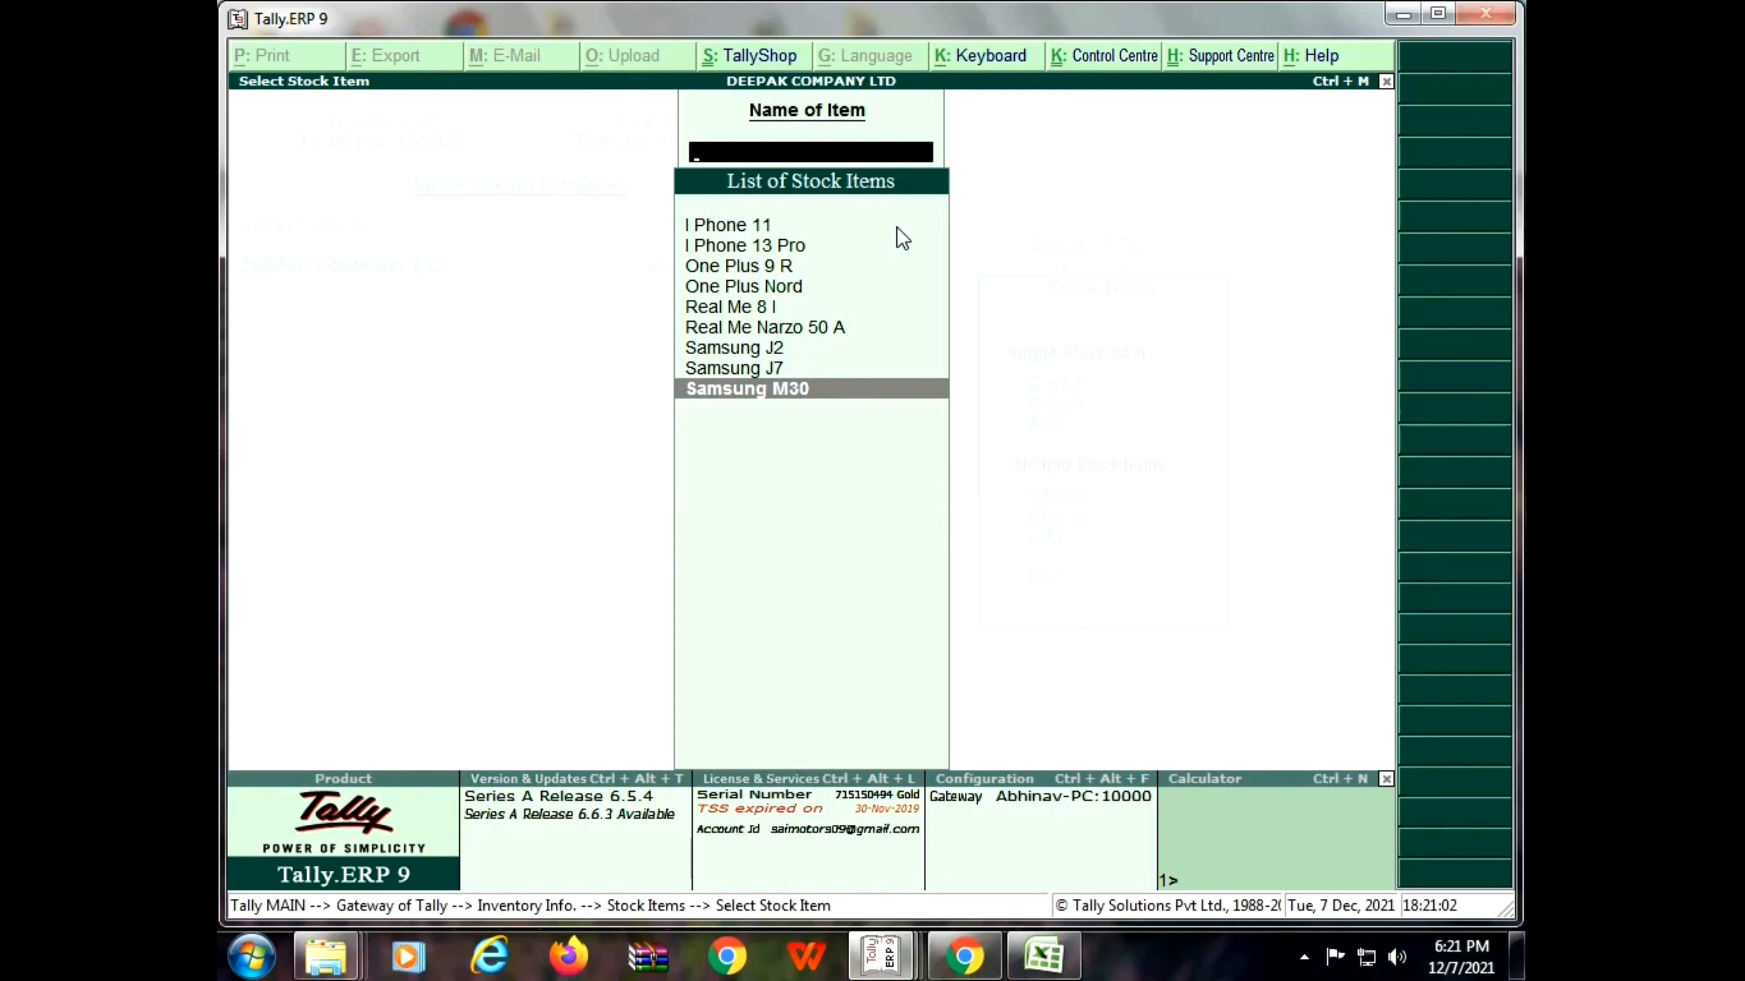
key("Up")
key("Up")
key("Down")
key("Down")
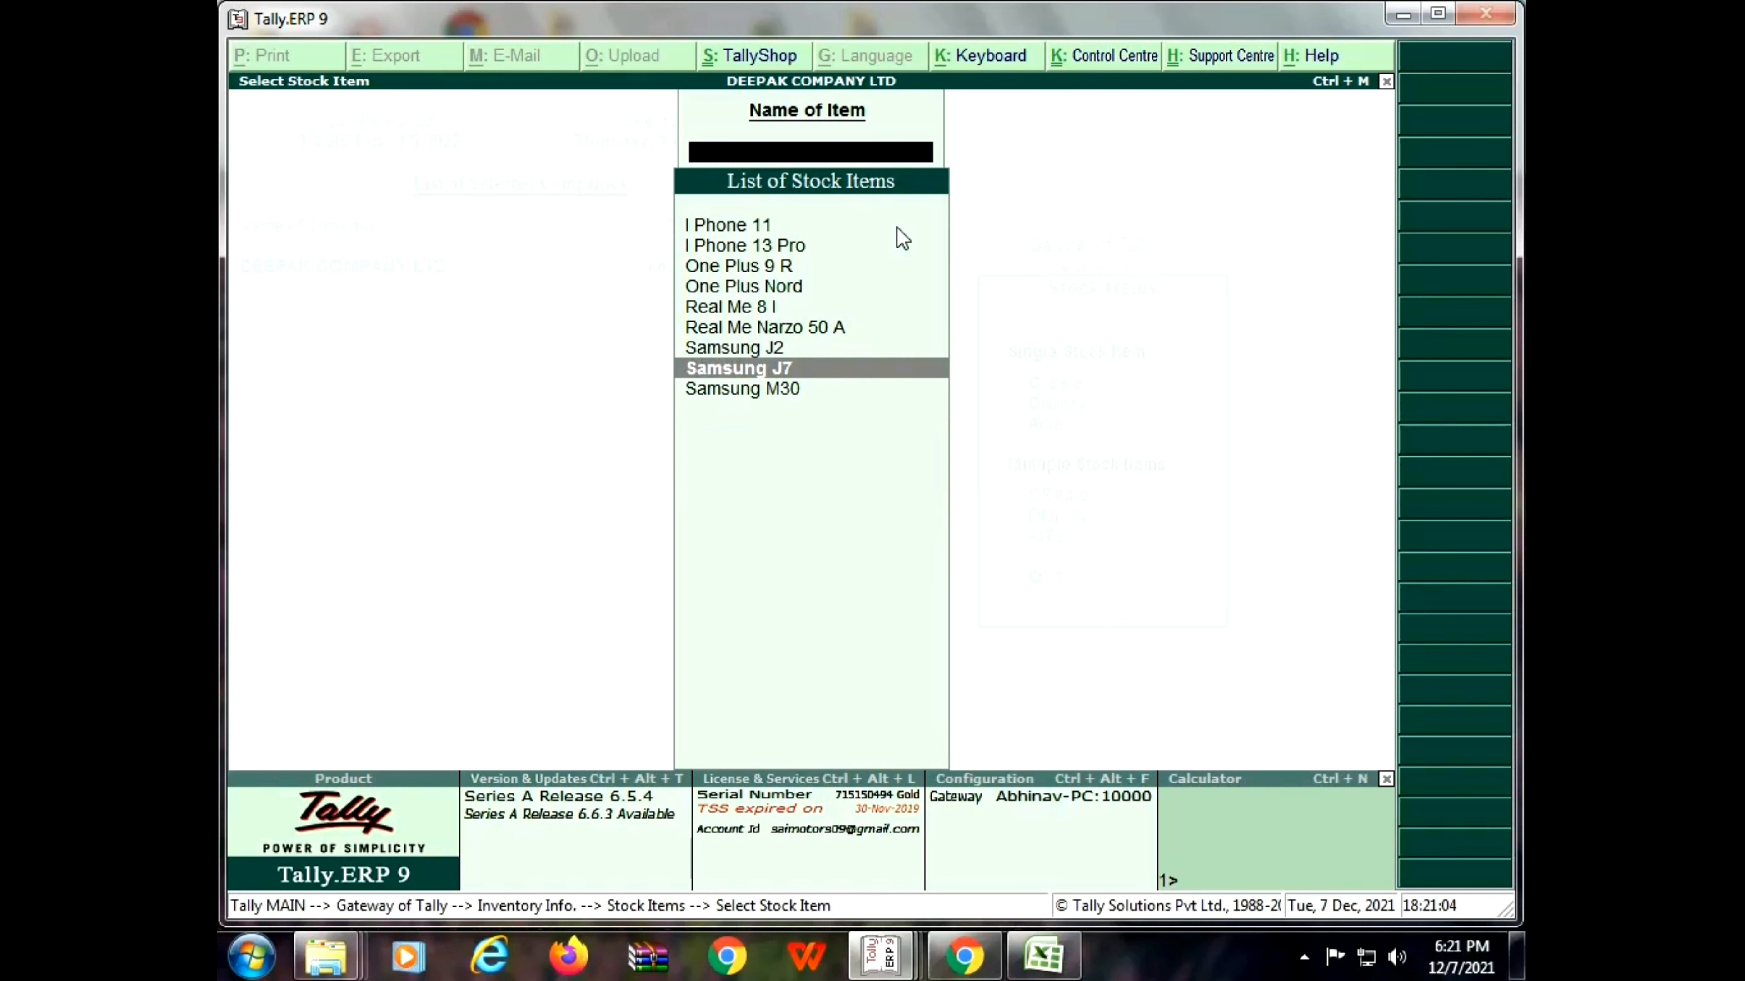
key("Up")
key("Up")
key("Up")
key("Up")
key("Up")
key("Up")
key("Up")
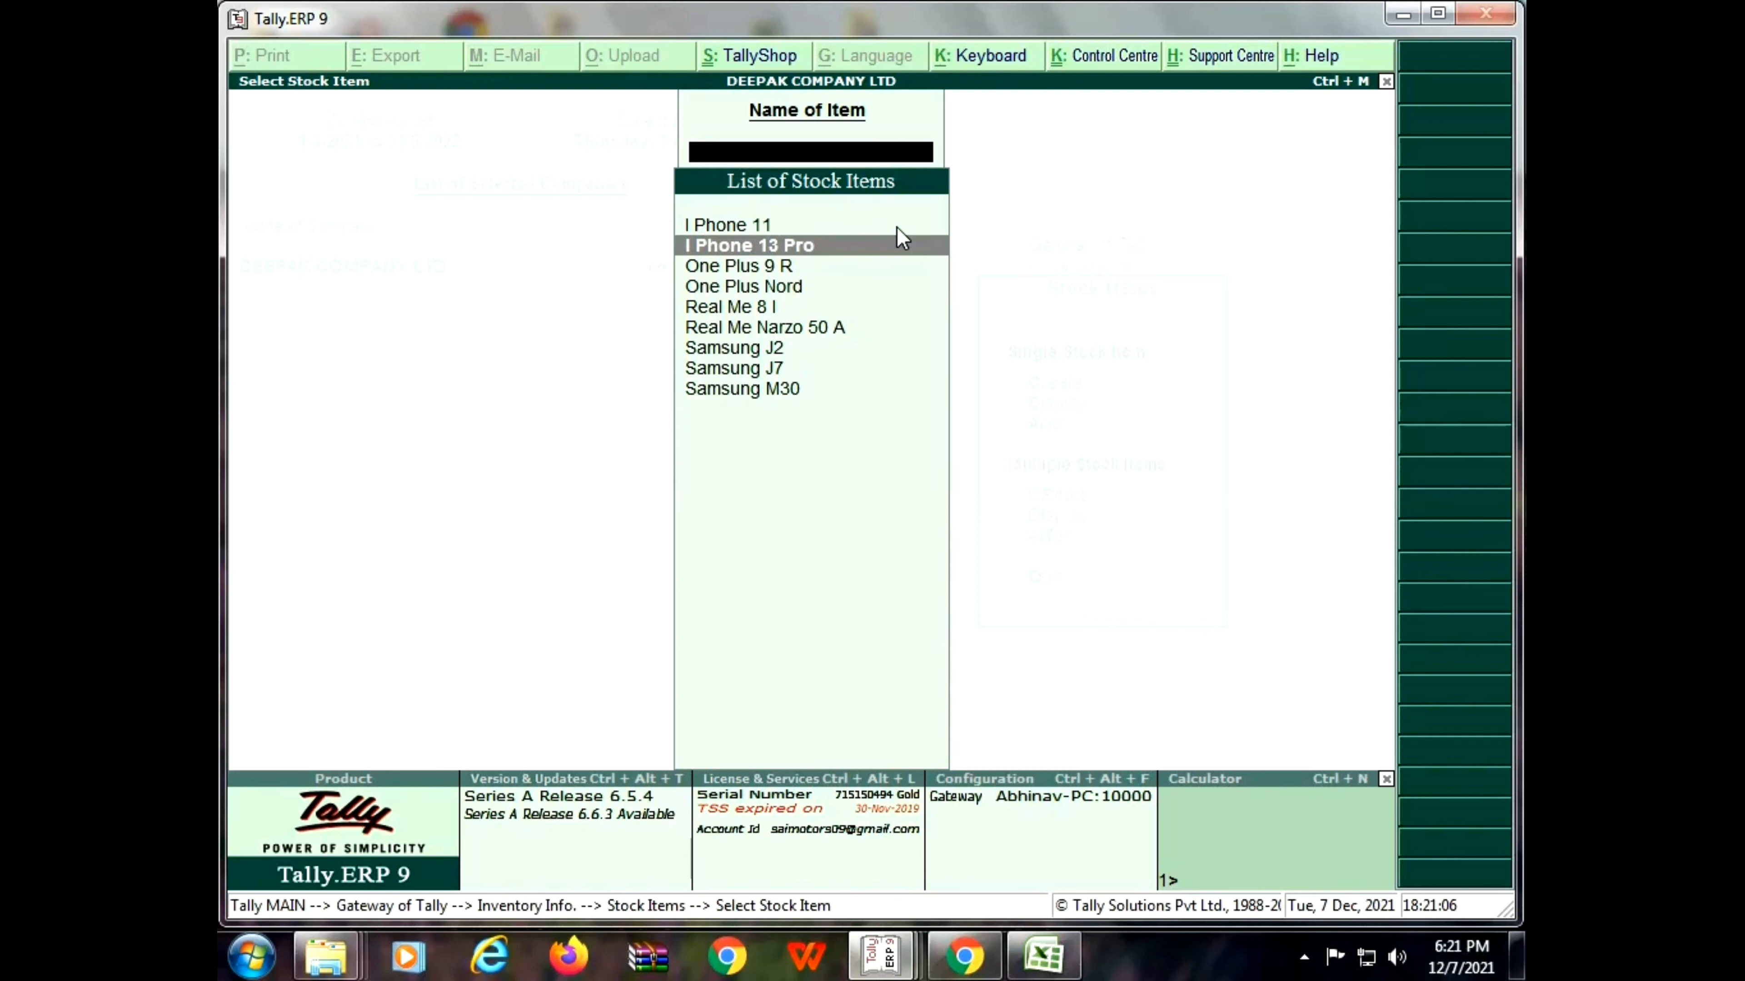
key("Up")
key("Down")
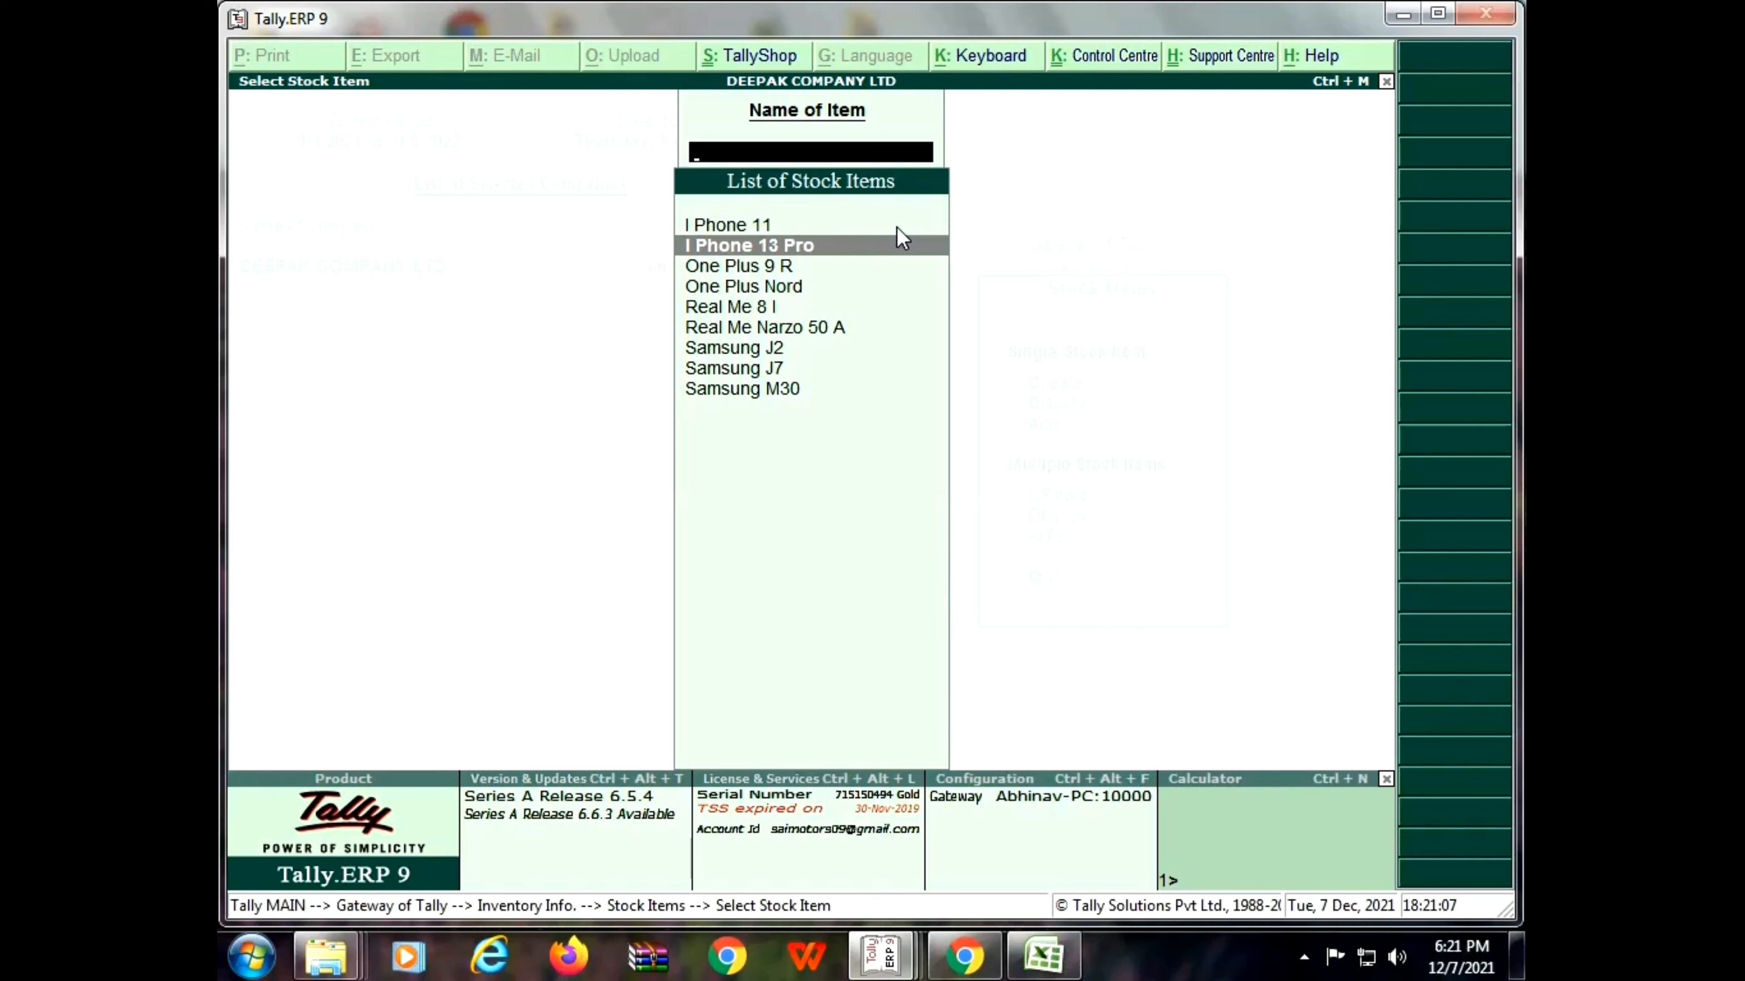